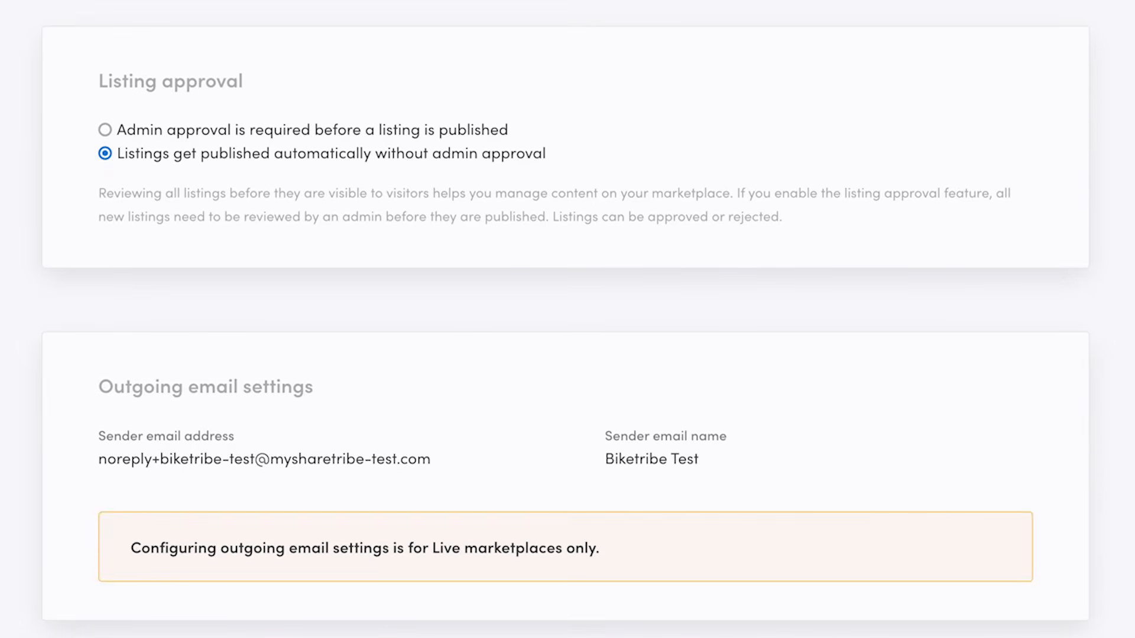
Open the landing-page content page for editing from the console's content pages.
scroll(1093, 244, up, 8)
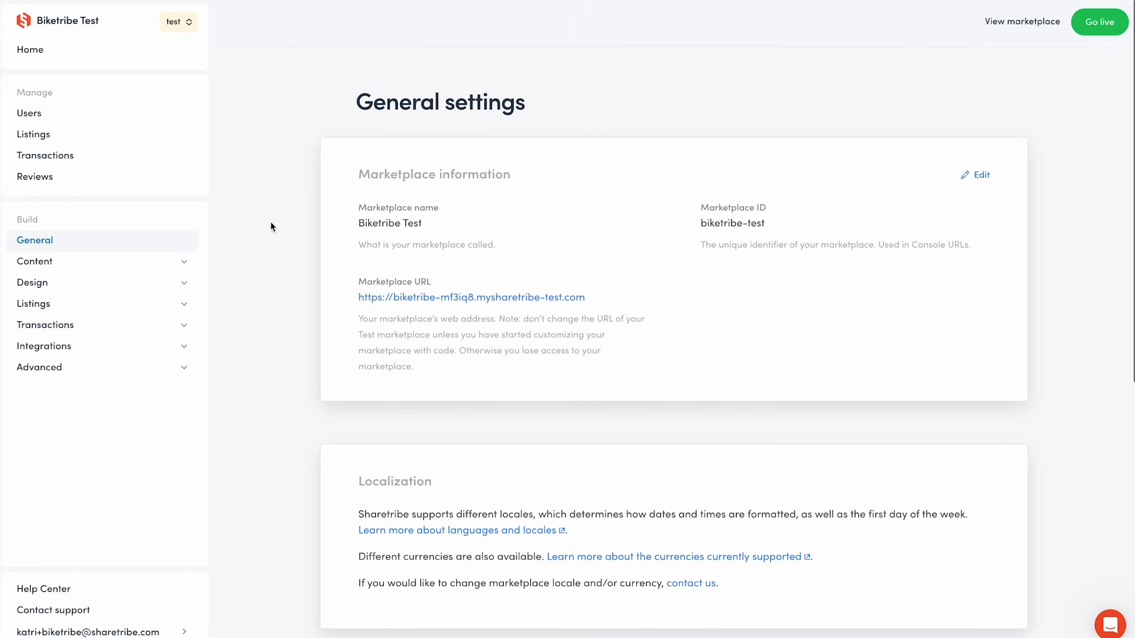
click(182, 265)
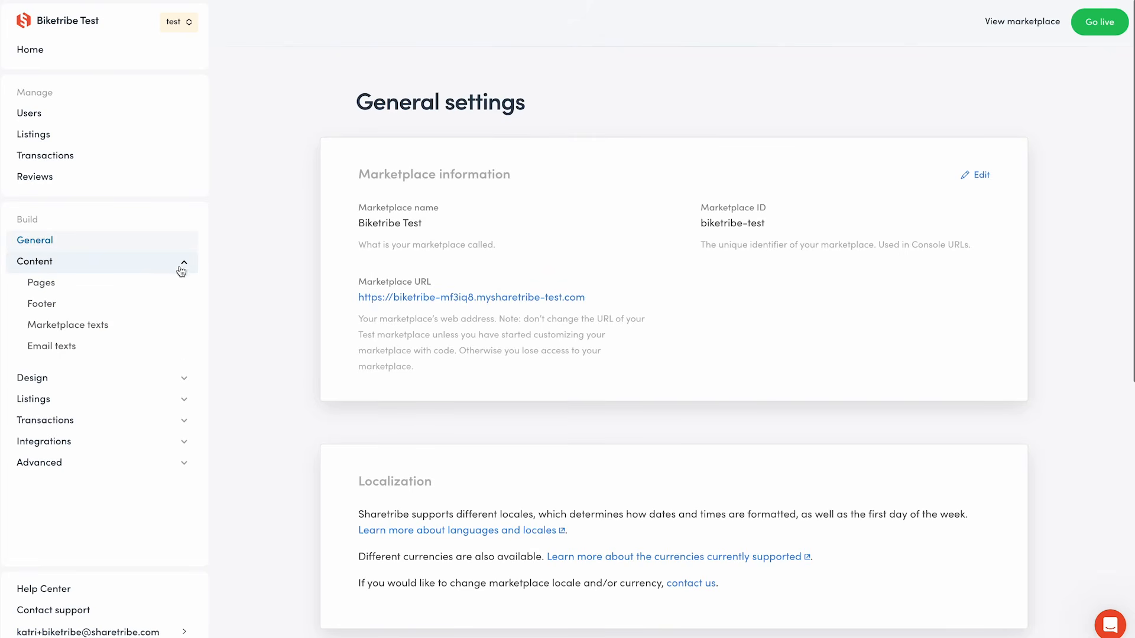
click(158, 292)
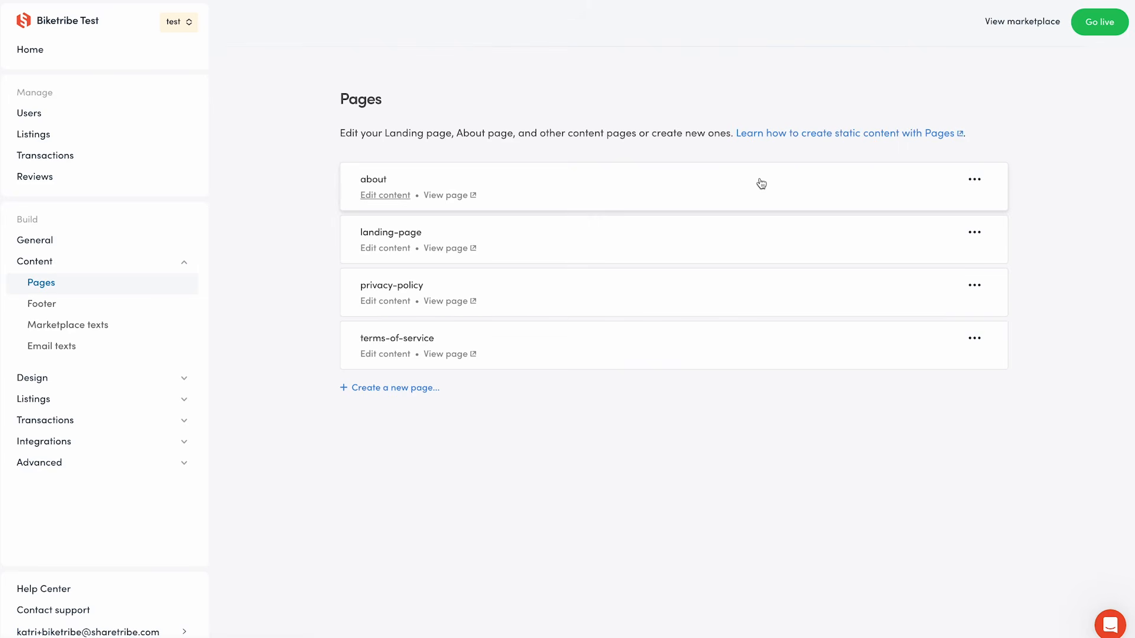
click(719, 243)
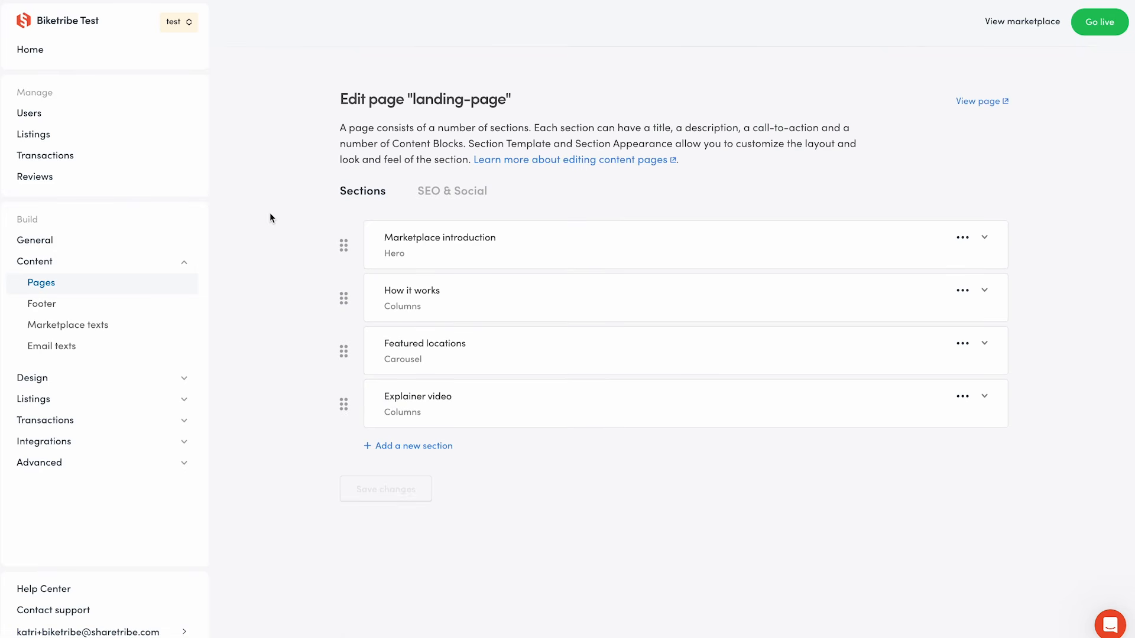
View the current landing page in the marketplace and scroll through all its sections.
click(963, 237)
click(988, 142)
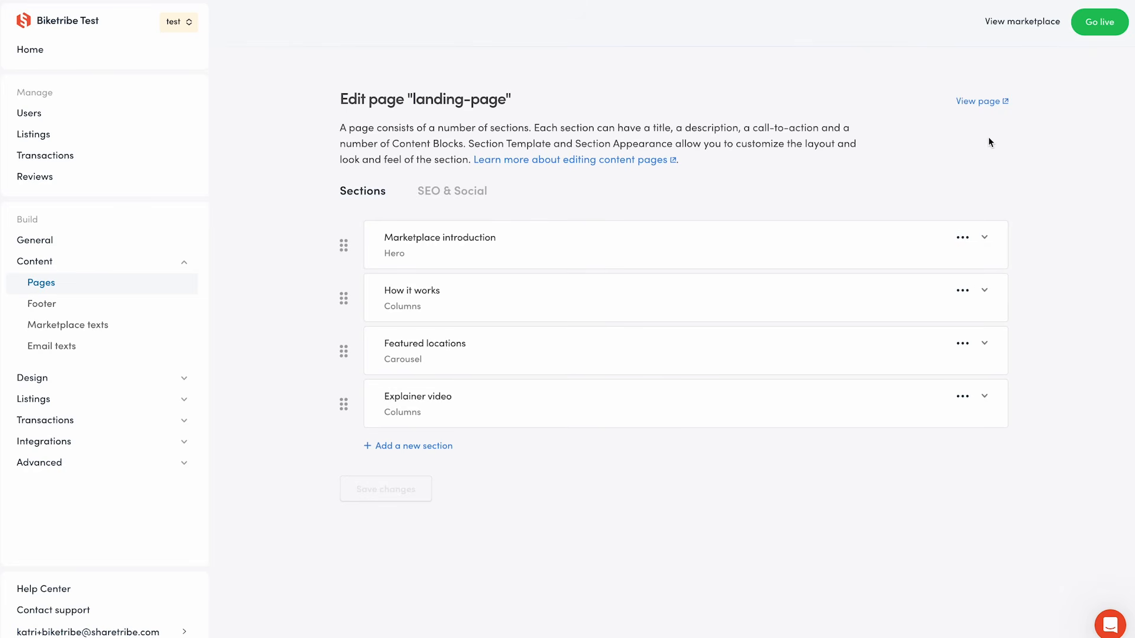
click(984, 103)
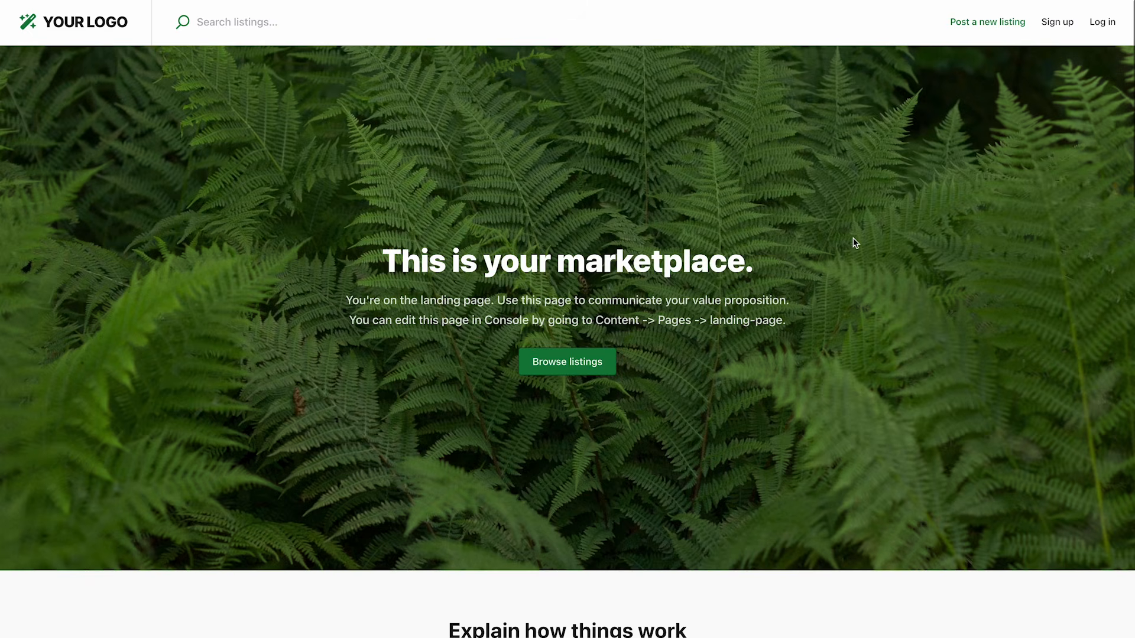
scroll(971, 516, down, 4)
scroll(972, 516, down, 17)
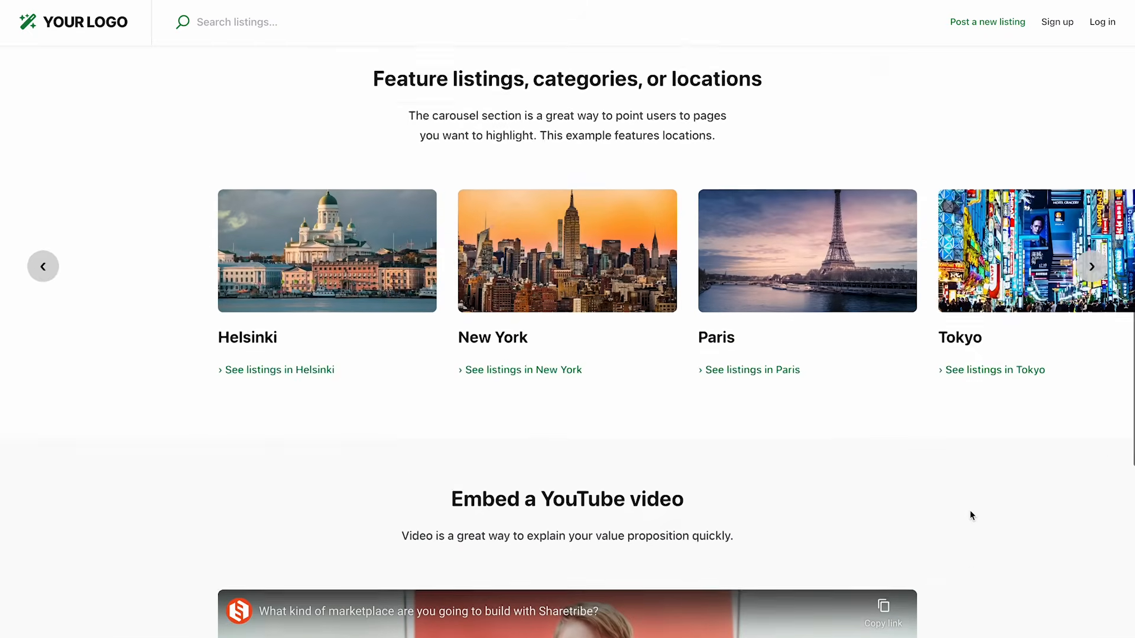
scroll(971, 516, down, 4)
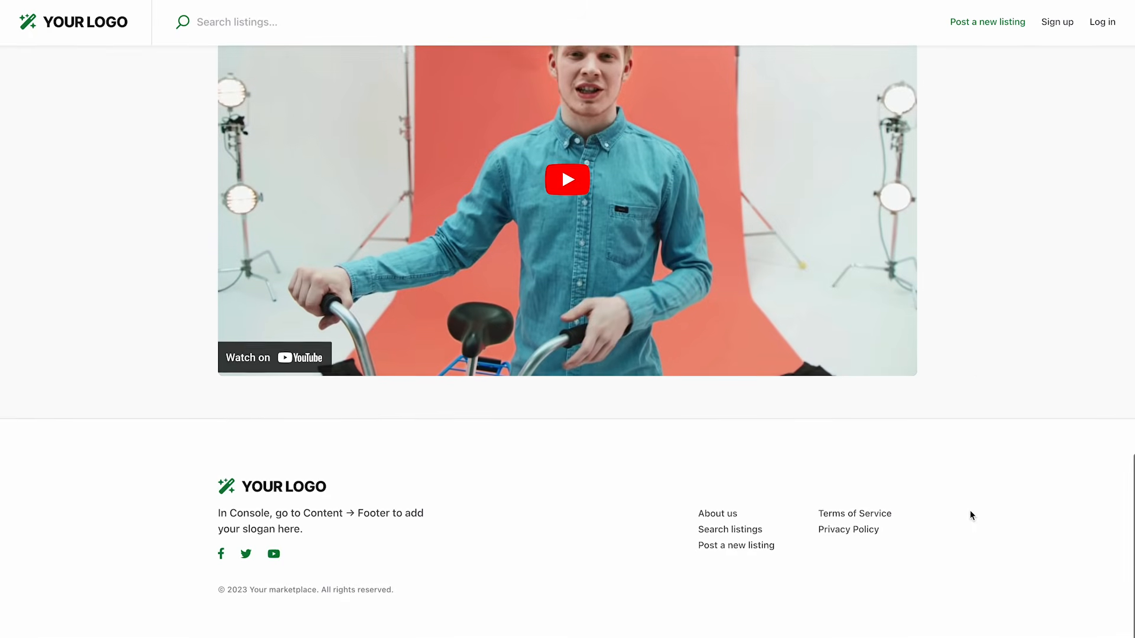
scroll(971, 516, up, 12)
scroll(971, 516, up, 13)
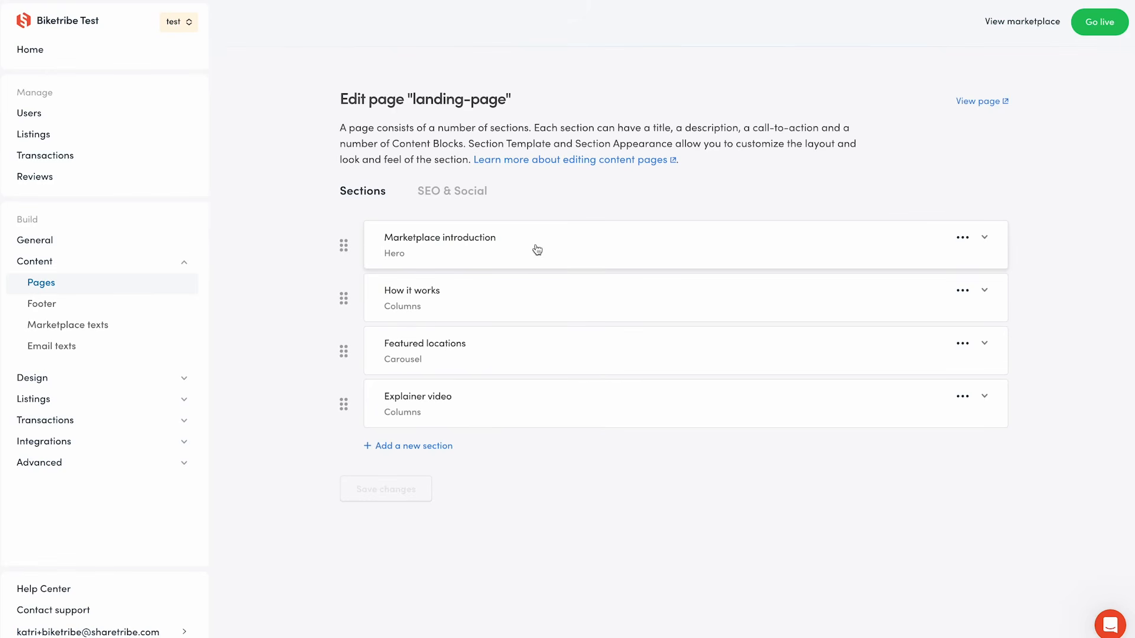
Delete all four existing sections from the landing page.
click(537, 250)
scroll(532, 284, down, 1)
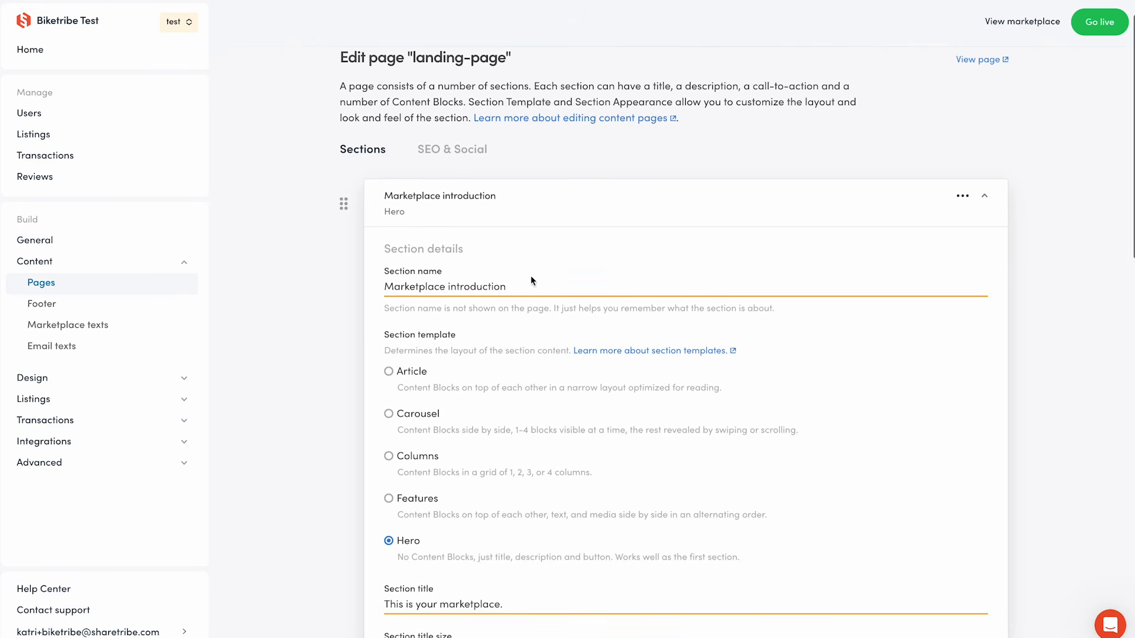
scroll(535, 365, down, 3)
scroll(536, 364, down, 5)
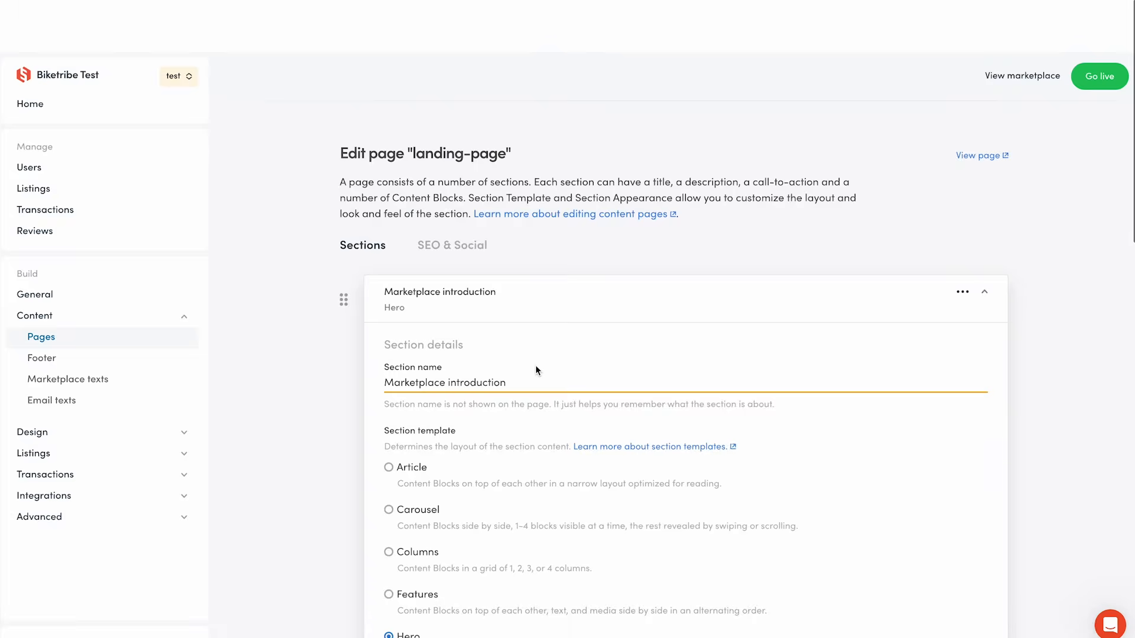
click(537, 312)
click(962, 292)
click(965, 262)
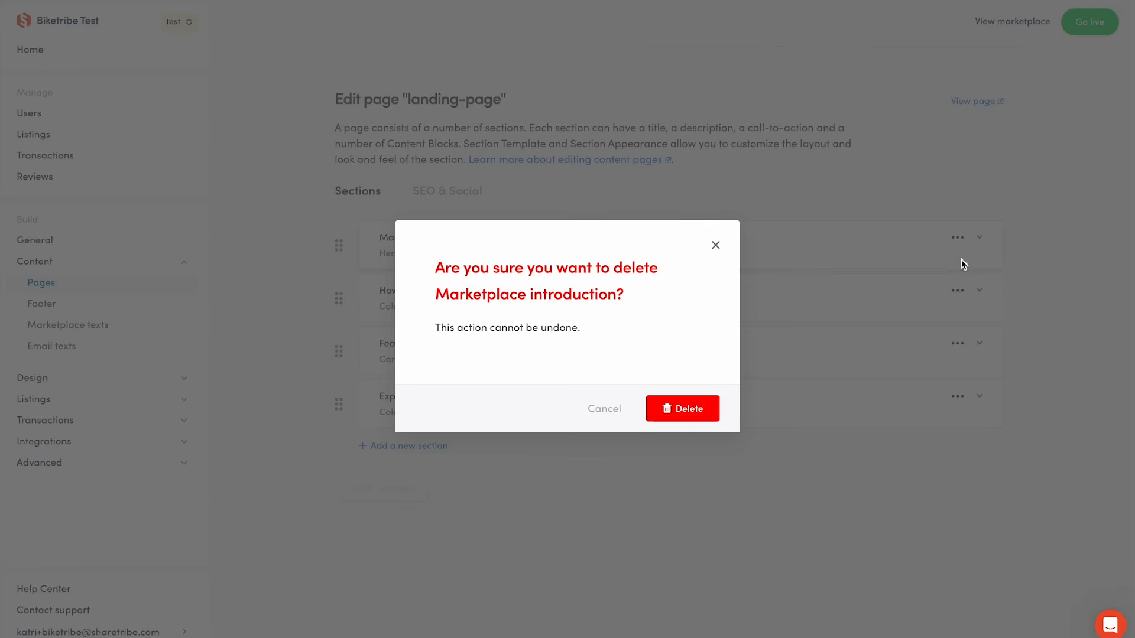
click(703, 408)
click(682, 408)
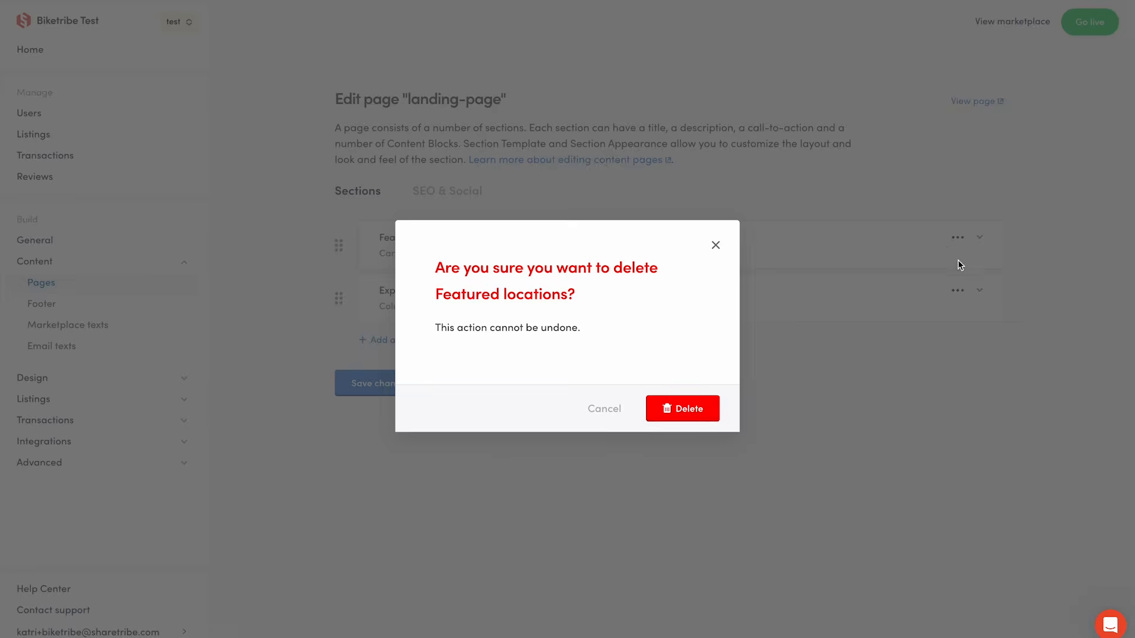
click(682, 408)
click(962, 261)
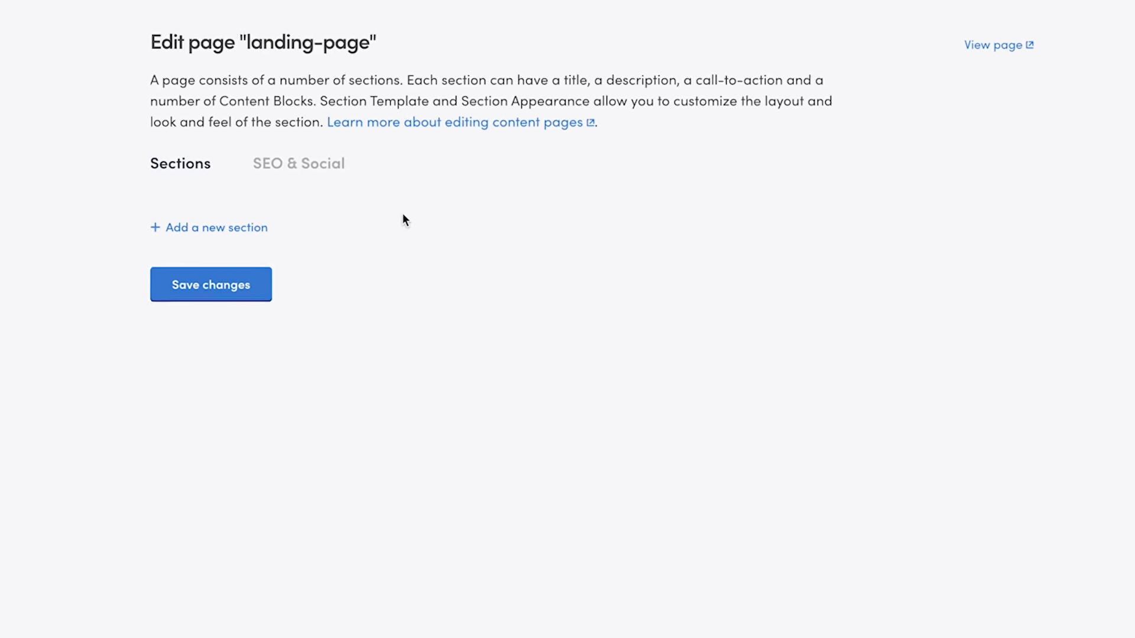
Add a new section named Hero and choose the Hero section template.
click(237, 229)
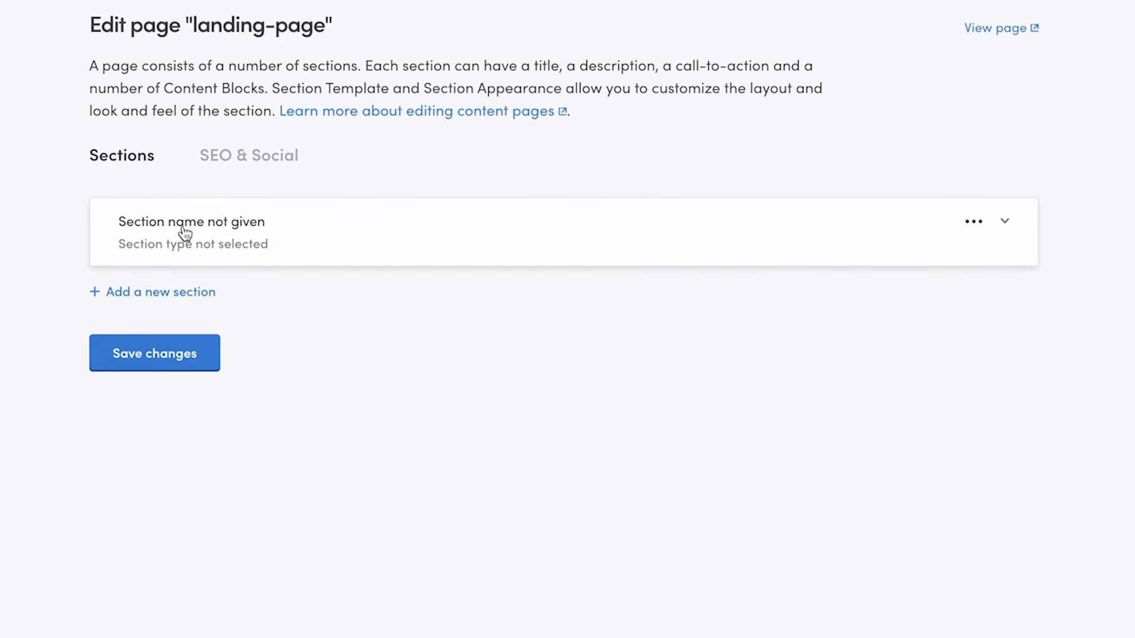
click(185, 234)
scroll(284, 299, down, 1)
click(271, 304)
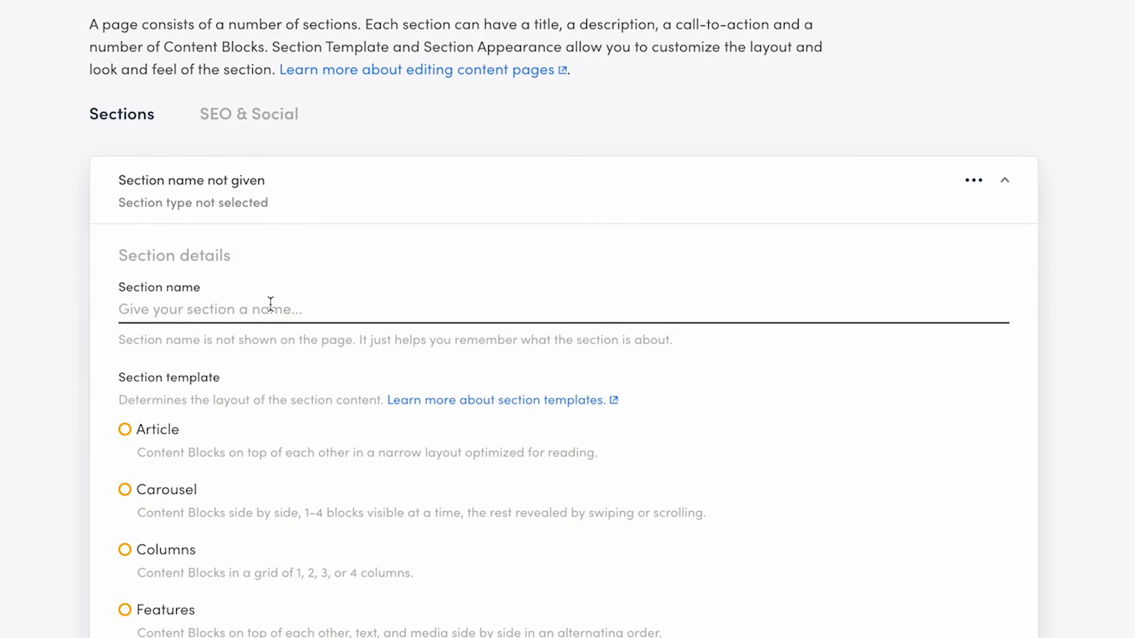
text(Hero)
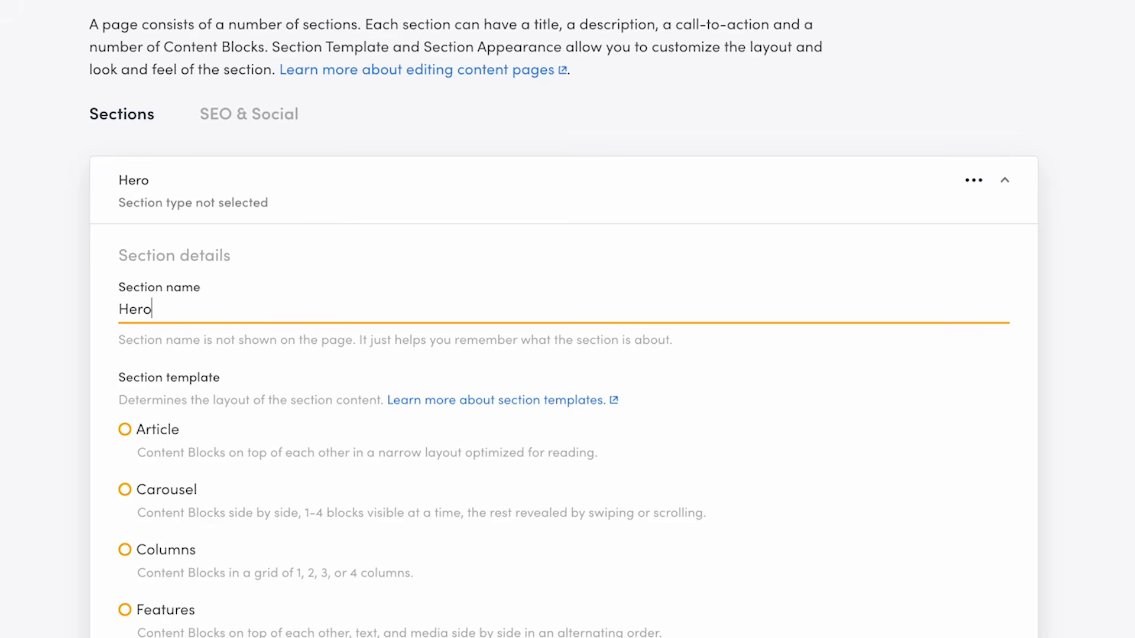
scroll(47, 621, down, 3)
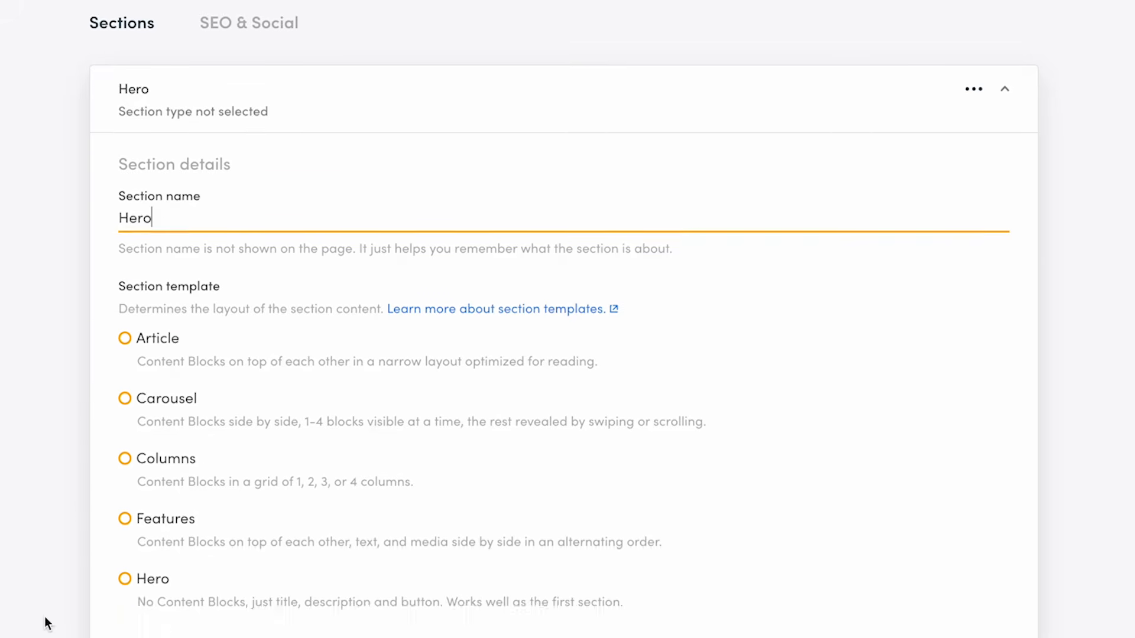
click(125, 488)
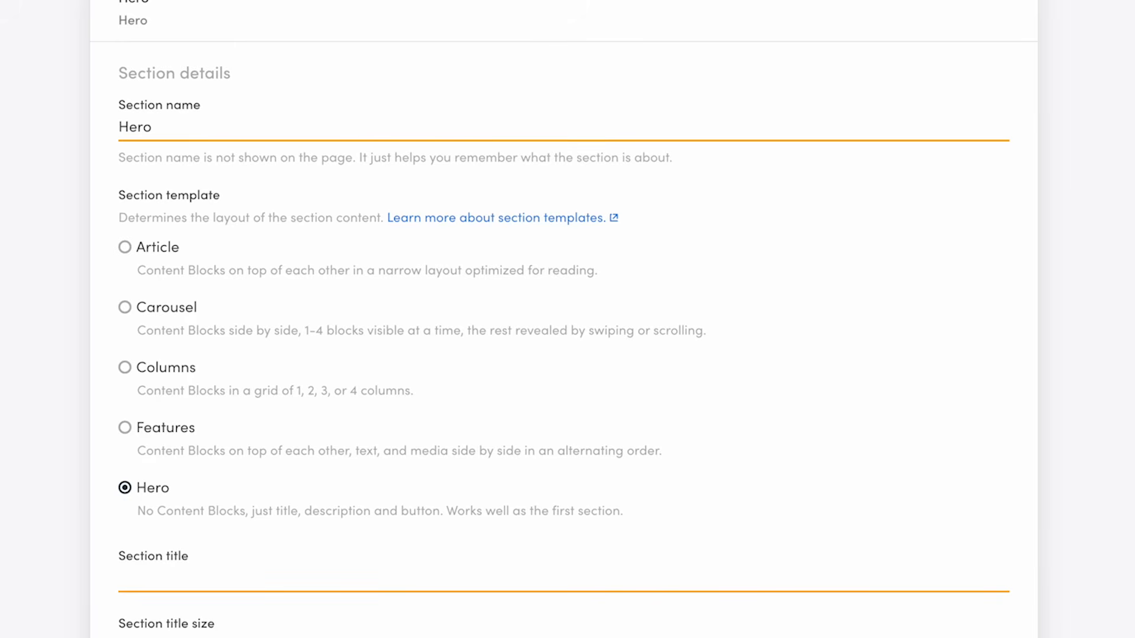
Title the section 'Bikes and gears for every surface' and set its title size to Page title (H1).
scroll(12, 615, down, 5)
click(170, 253)
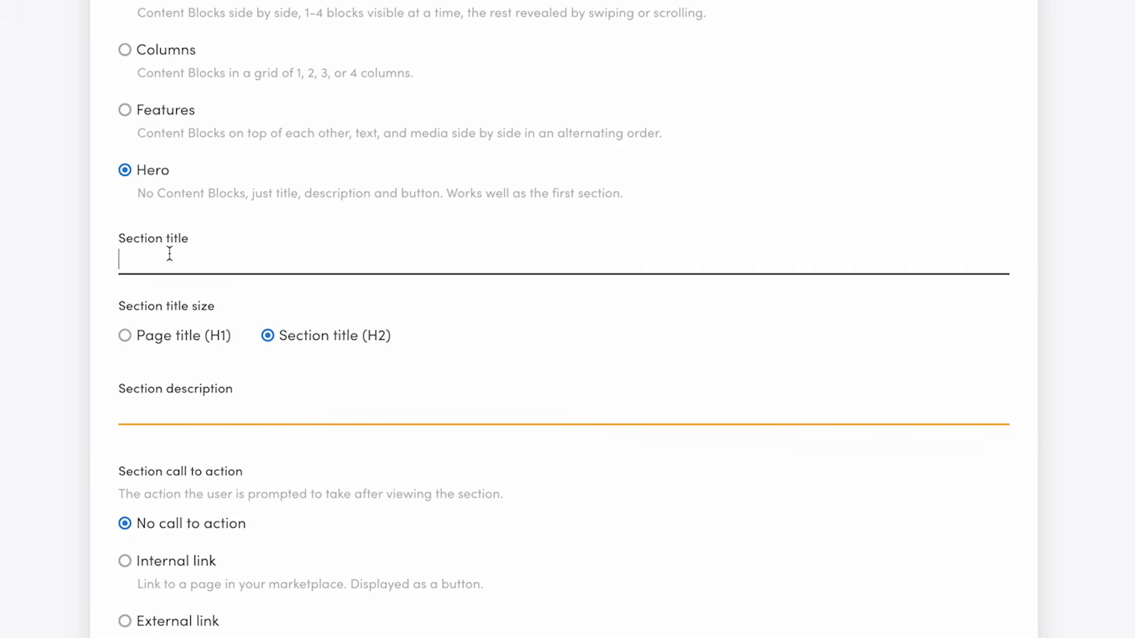
text(Bikes and gears for every surface)
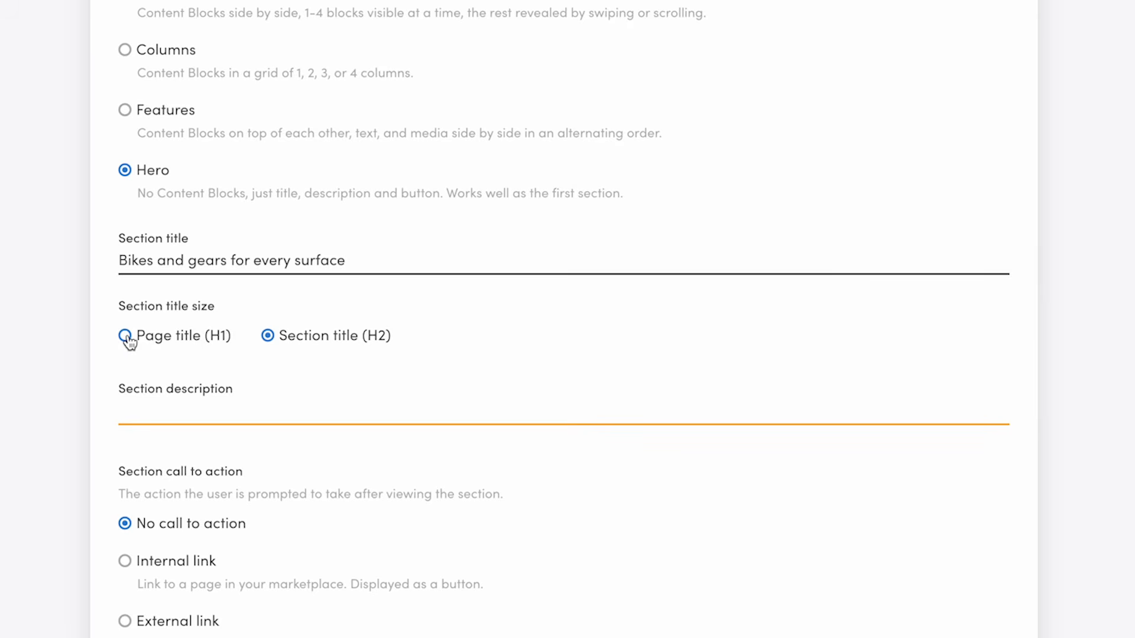
click(127, 338)
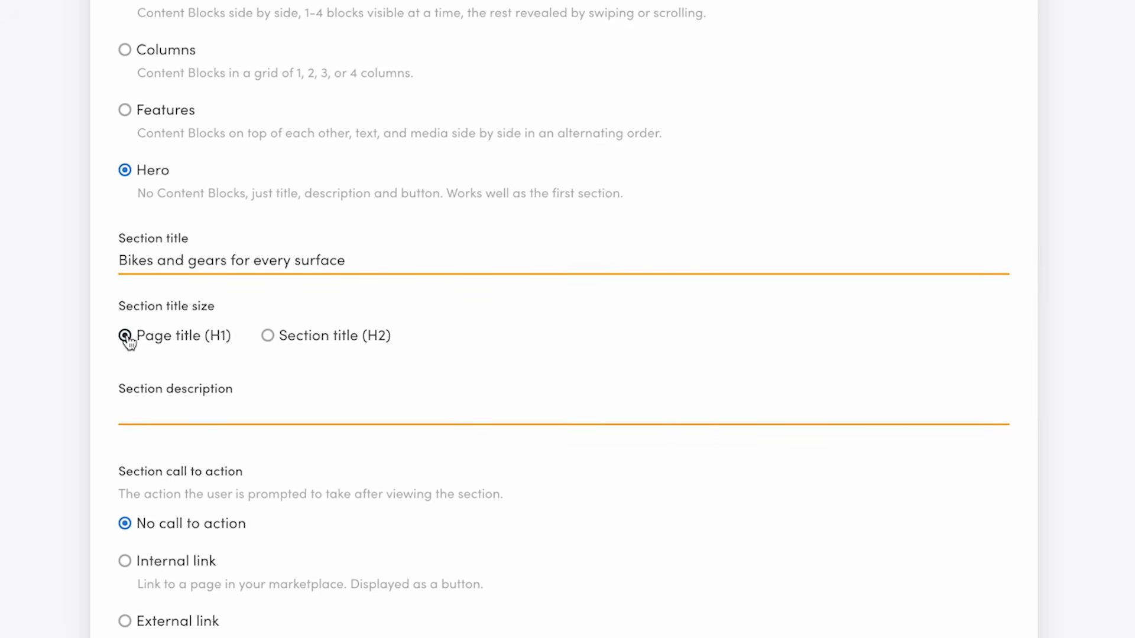
Set the section description to 'The largest online community to rent bikes in Finland.'.
click(188, 408)
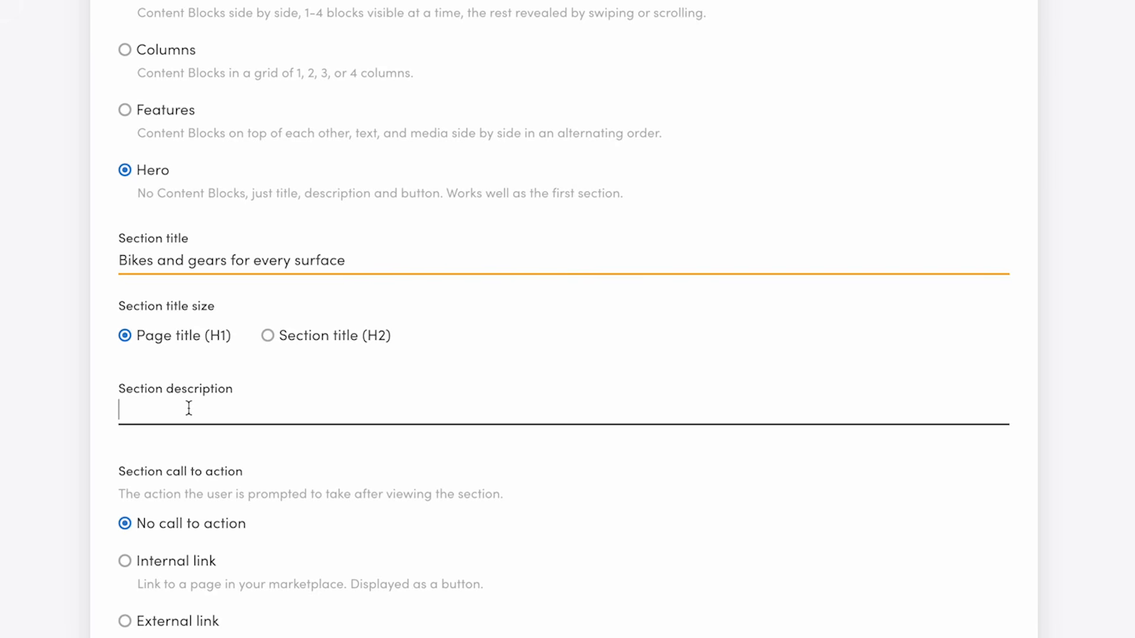
text(The largest online community to rent bikes in Finland)
key(BackSpace)
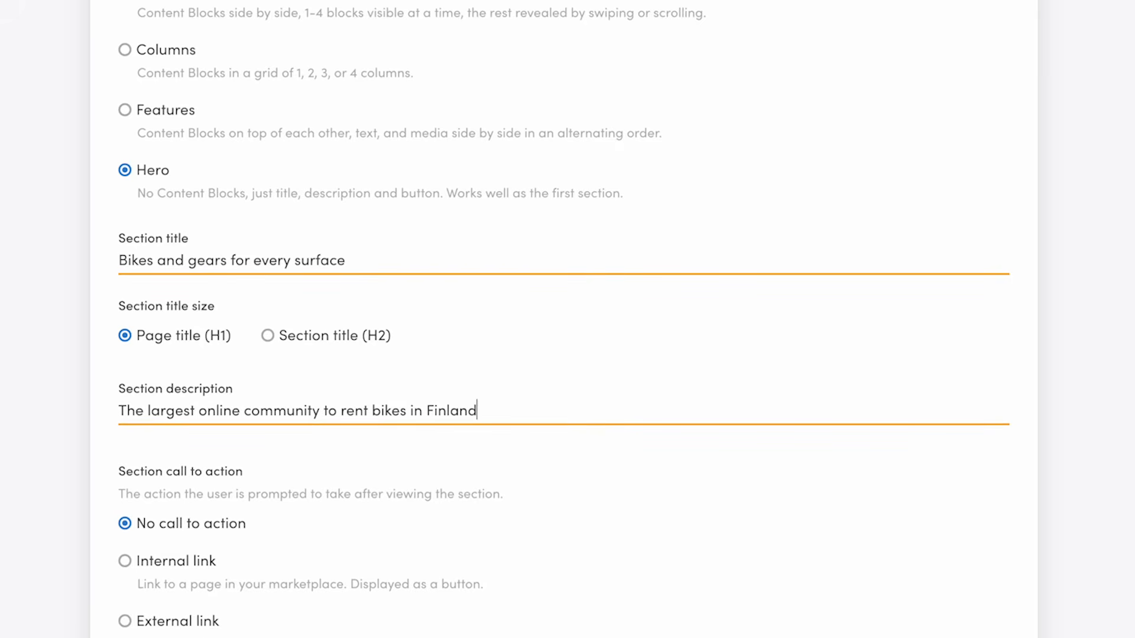
scroll(55, 544, down, 2)
text(.)
Add an internal link call to action labelled 'Browse bikes' pointing to the address /s.
scroll(67, 288, down, 2)
click(125, 379)
scroll(98, 530, down, 2)
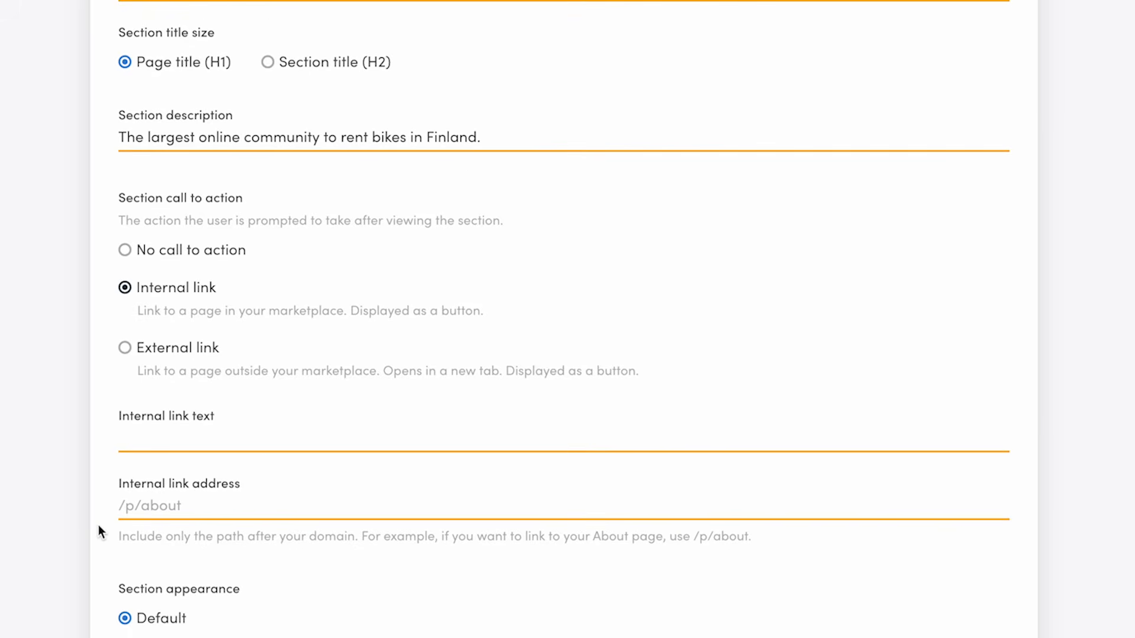
key(Tab)
text(Browse bikes)
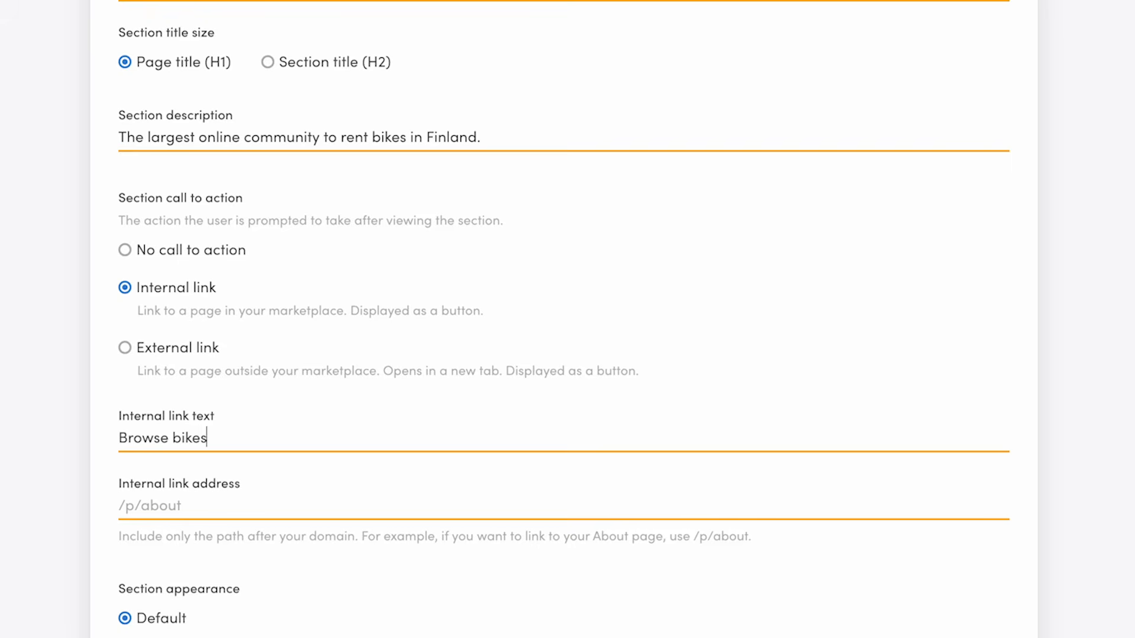
click(163, 516)
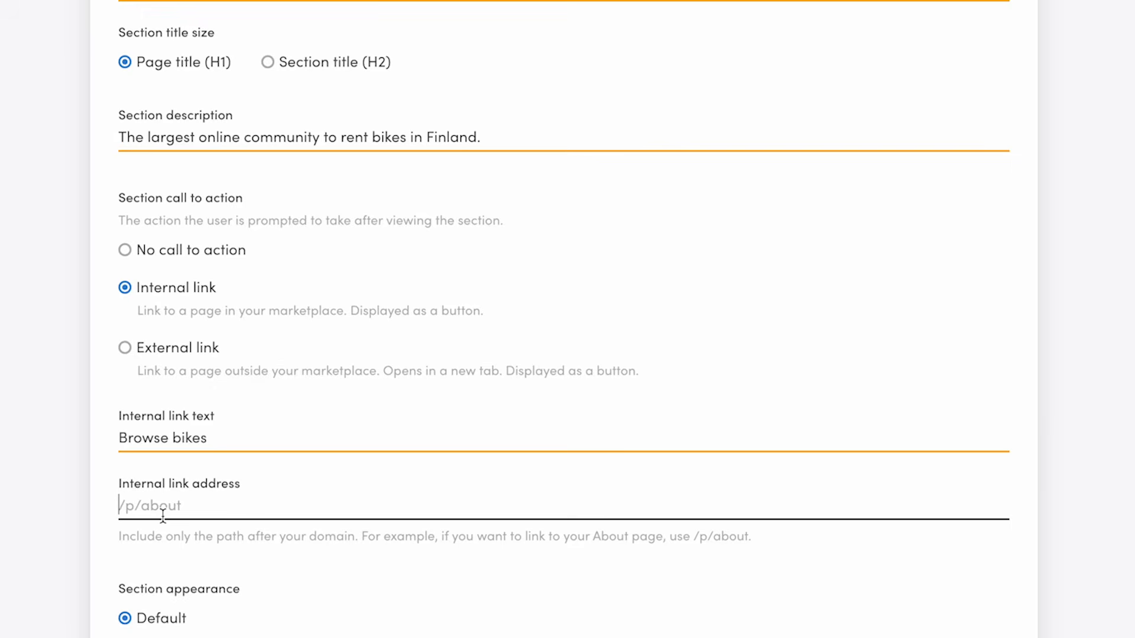
text(/s)
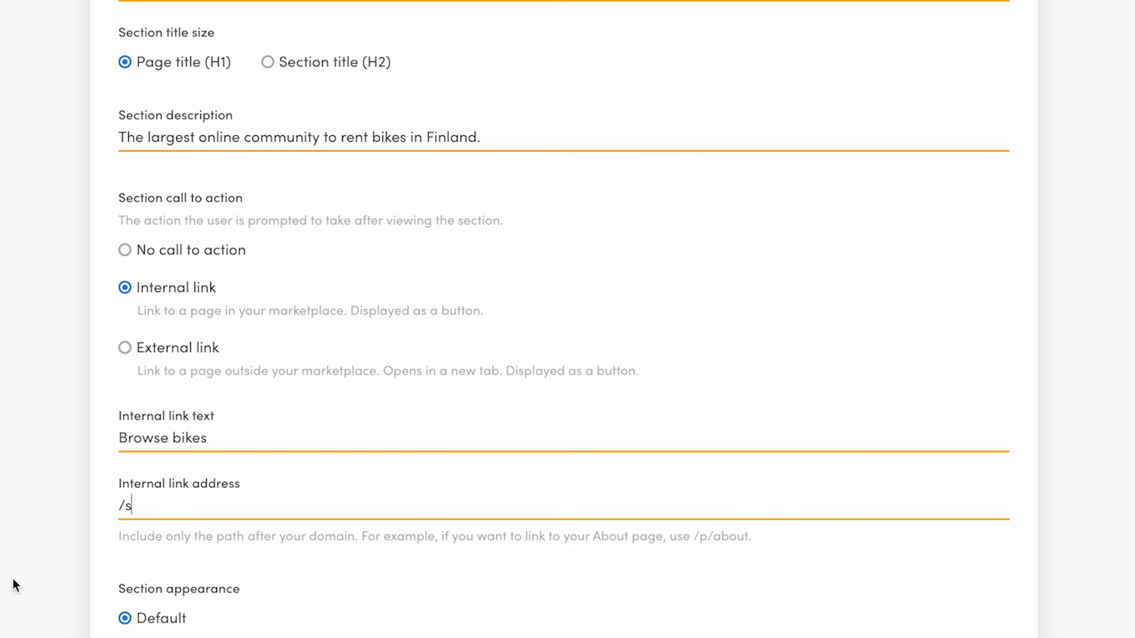
Switch the section appearance to Custom, upload a background image and set the text colour to White.
scroll(12, 578, down, 1)
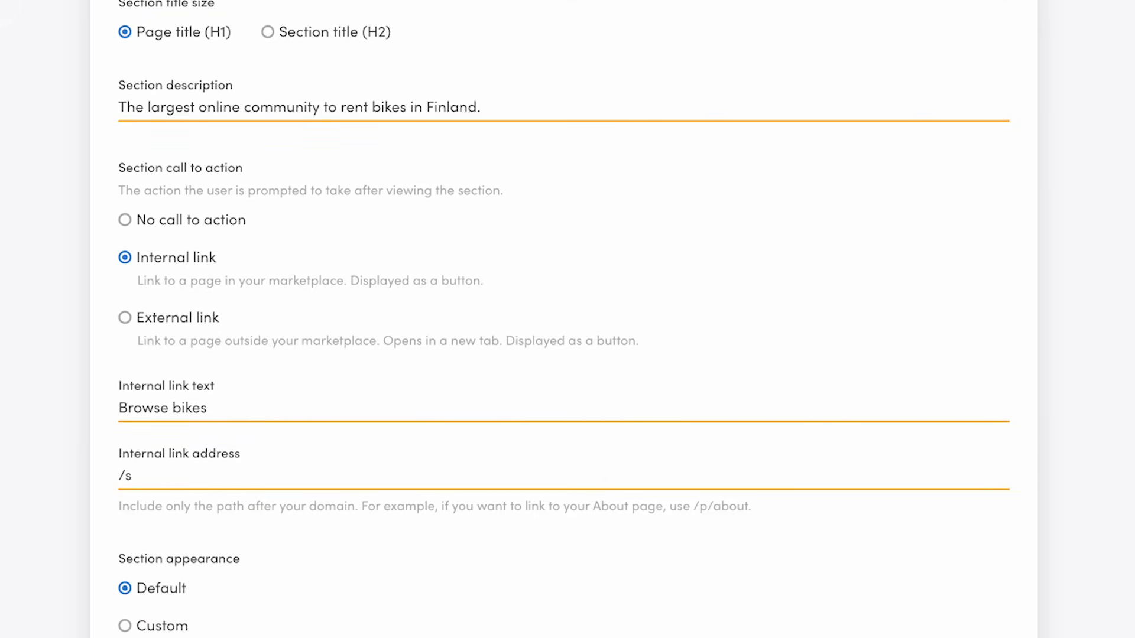
scroll(565, 319, down, 2)
scroll(327, 353, down, 1)
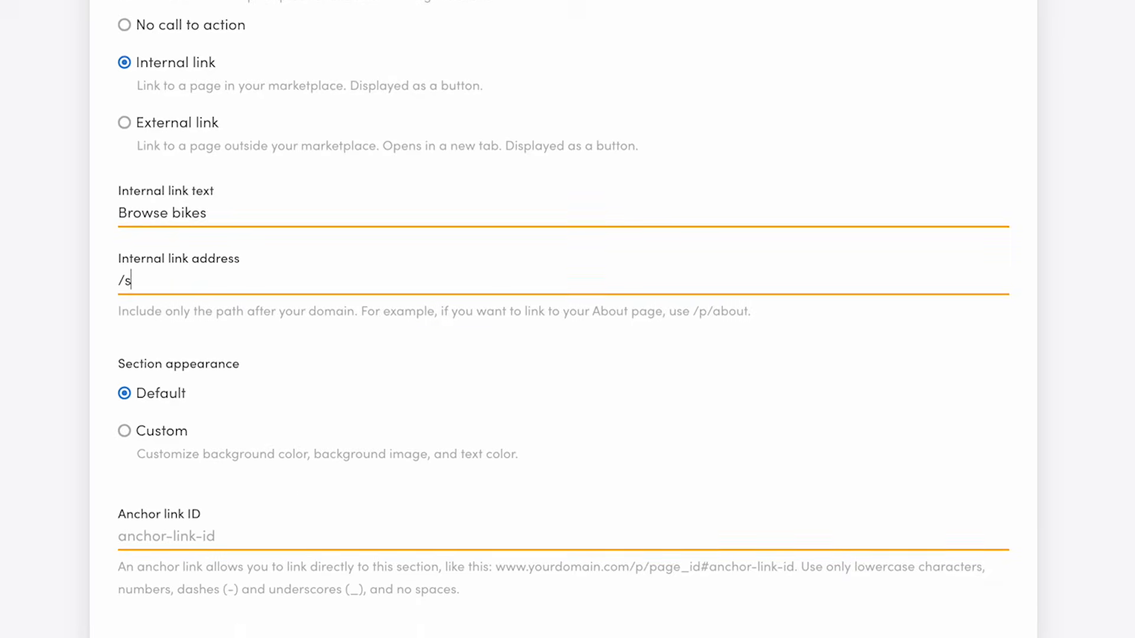
click(126, 435)
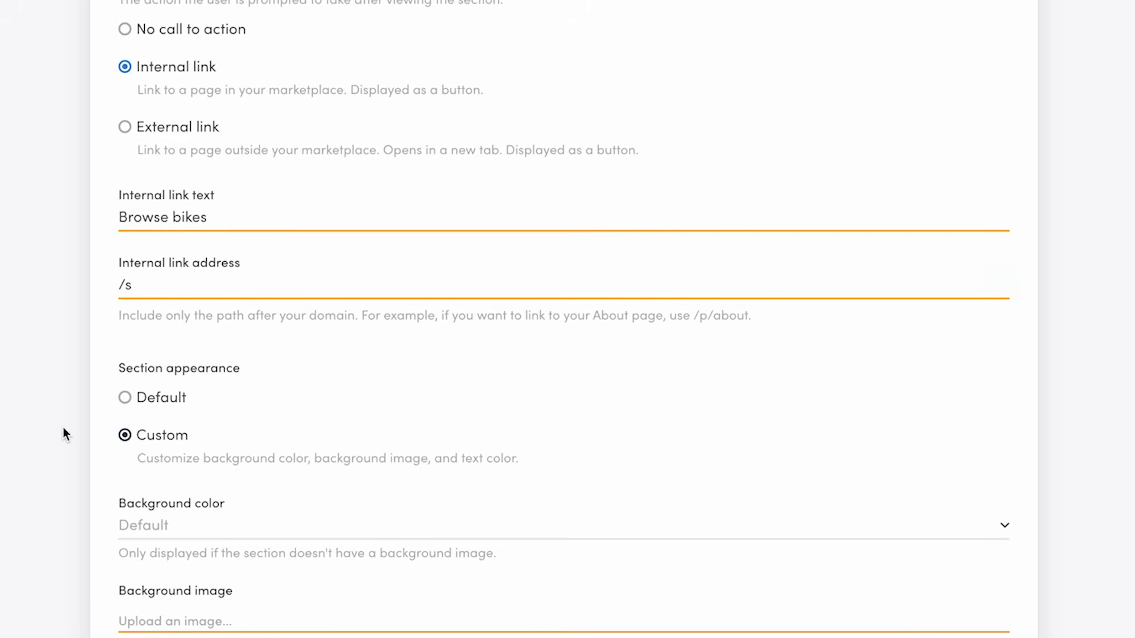
scroll(63, 429, down, 4)
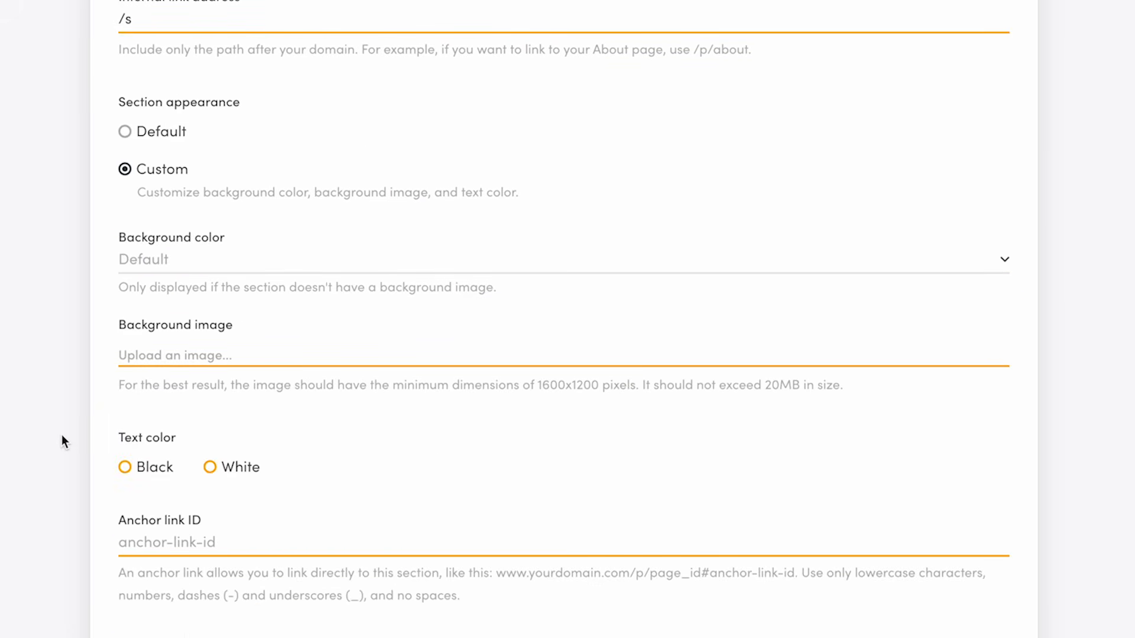
click(356, 359)
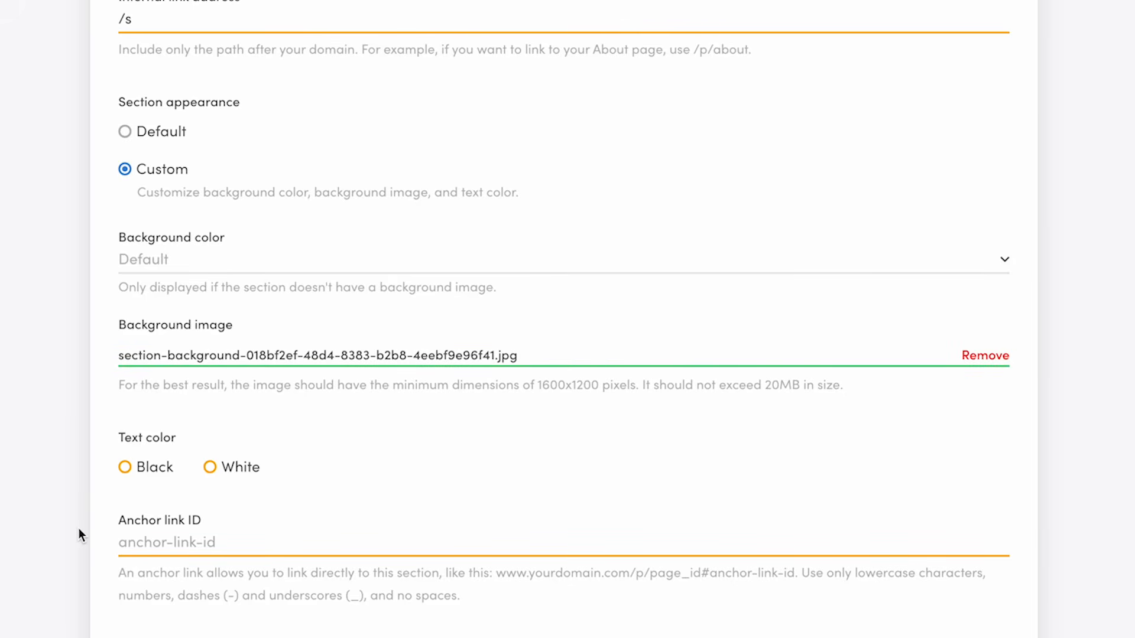
click(209, 467)
Save the page changes and reload the marketplace landing page to see the new hero.
click(216, 637)
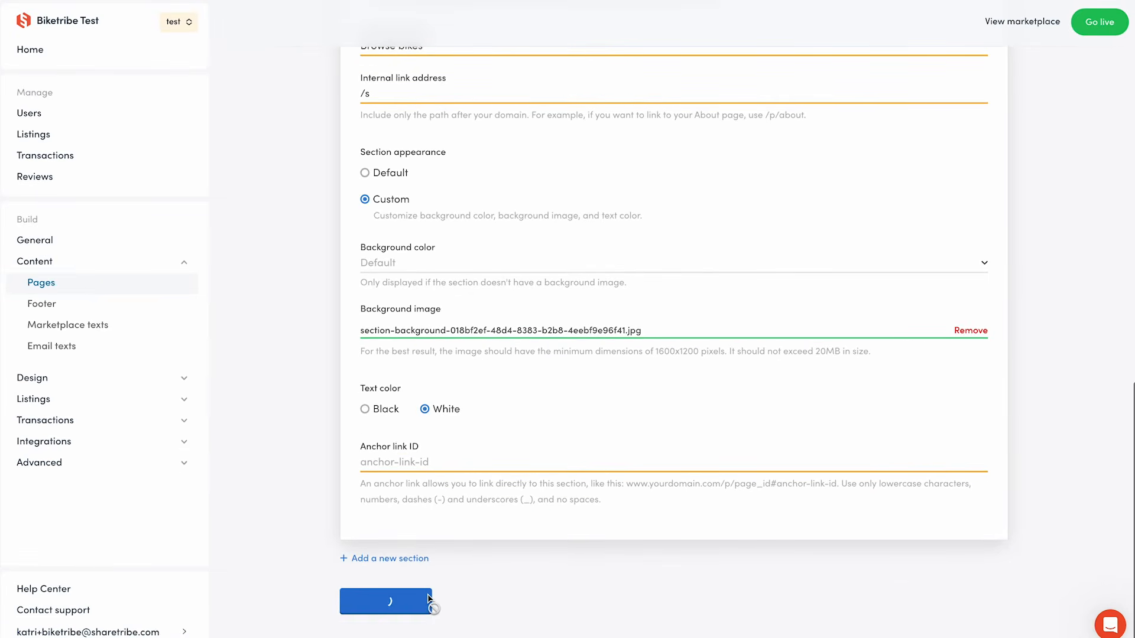
scroll(457, 105, up, 15)
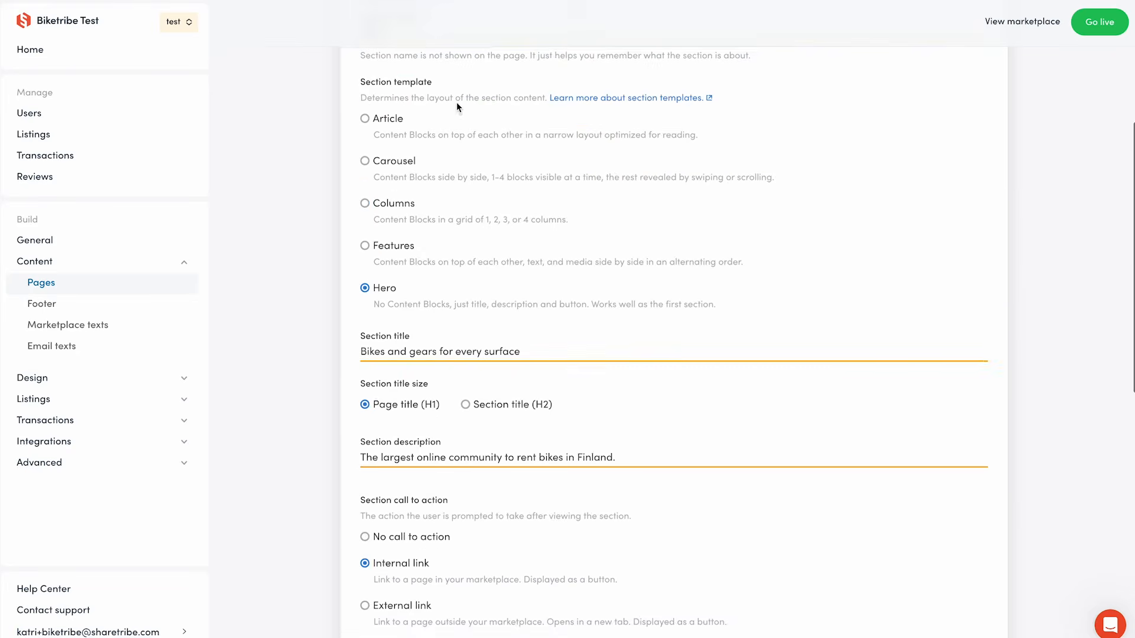
click(454, 234)
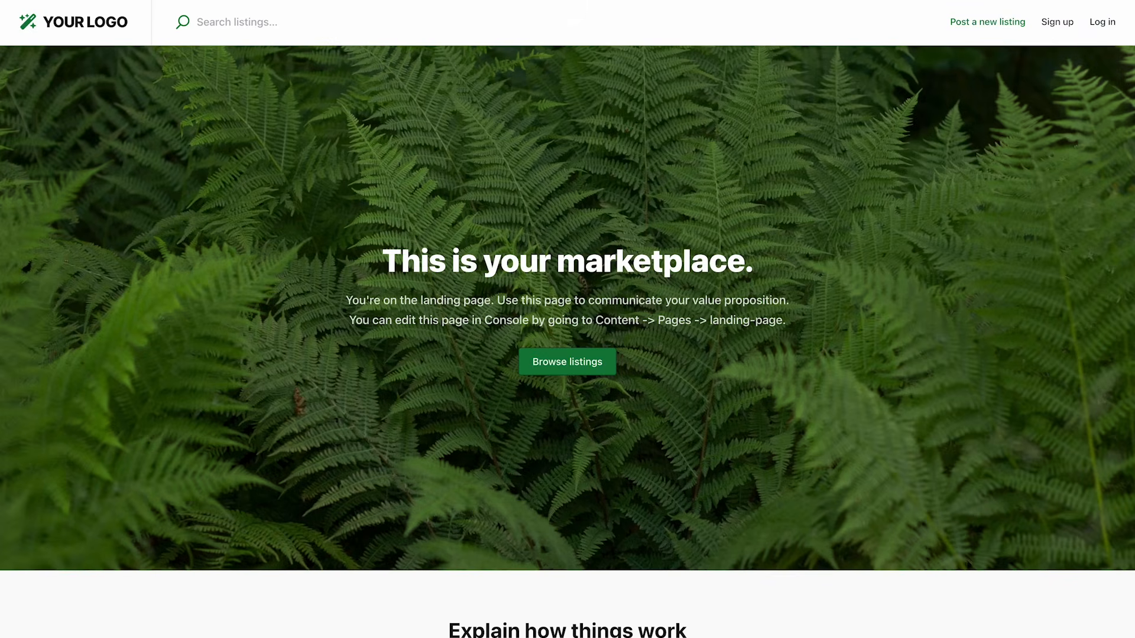
key(super+r)
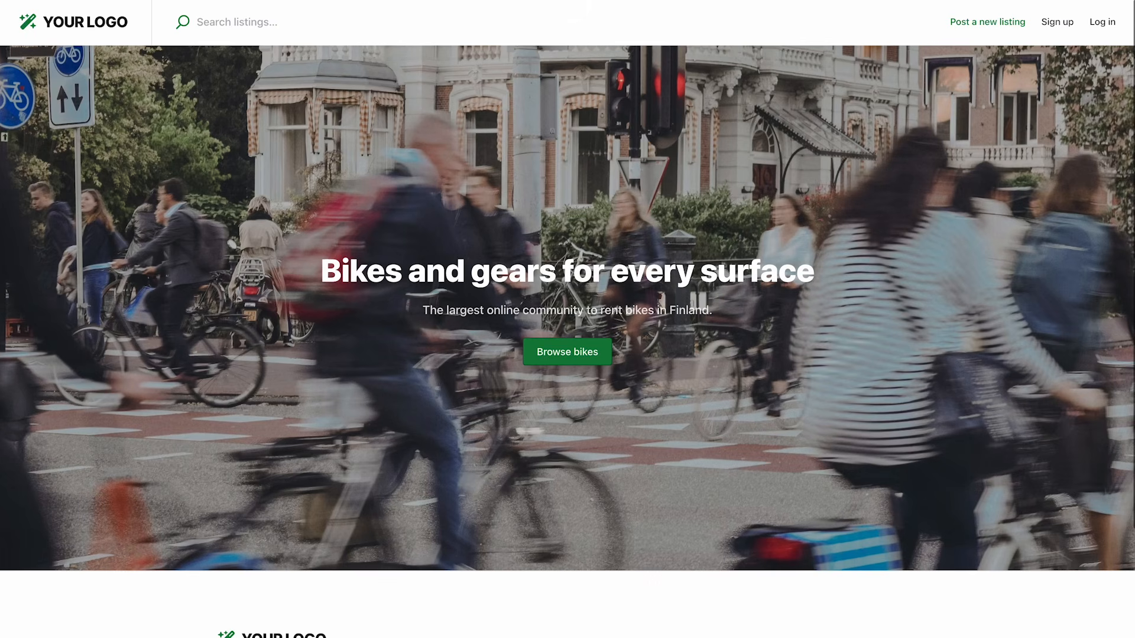
Return to the landing page editor and add a new section named 'How it works'.
scroll(866, 242, down, 3)
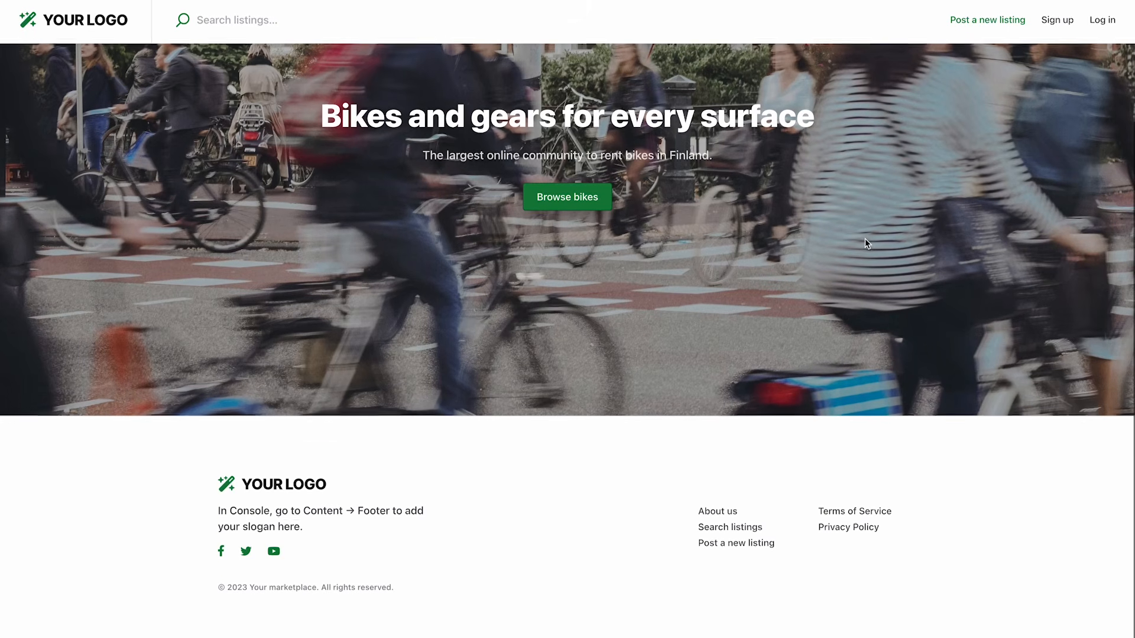
scroll(864, 239, up, 3)
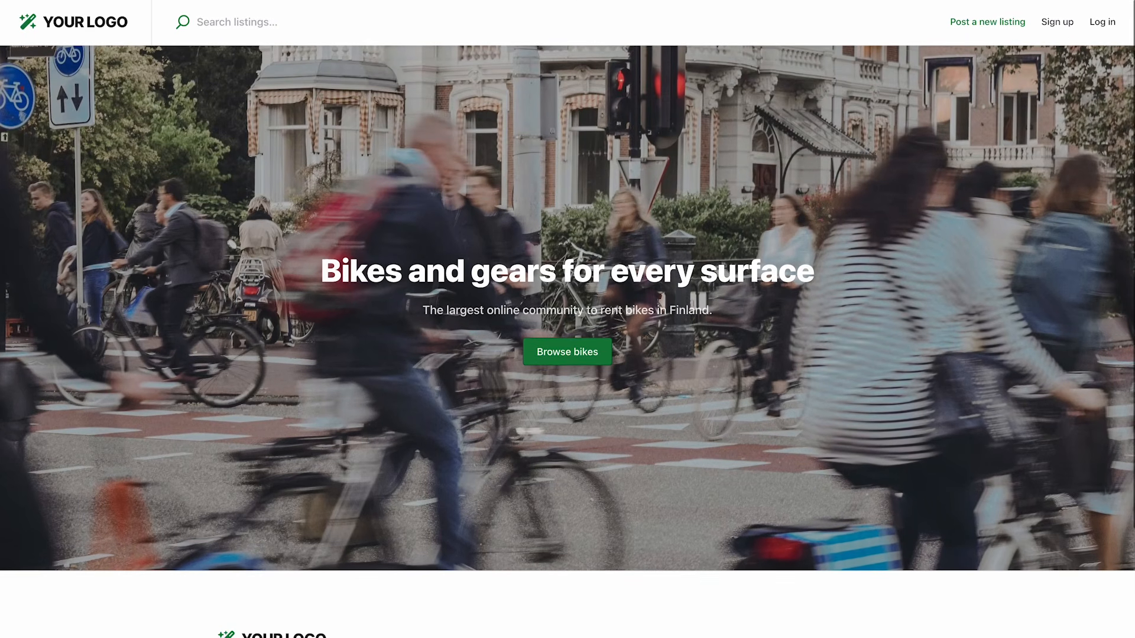
key(ctrl+Tab)
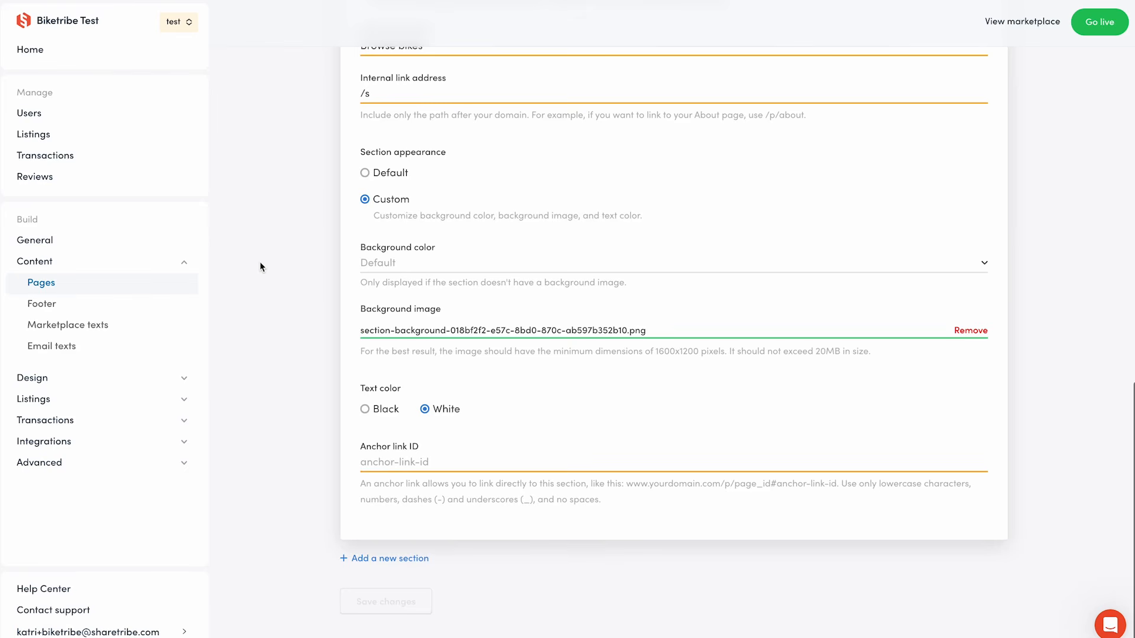
click(421, 275)
click(362, 287)
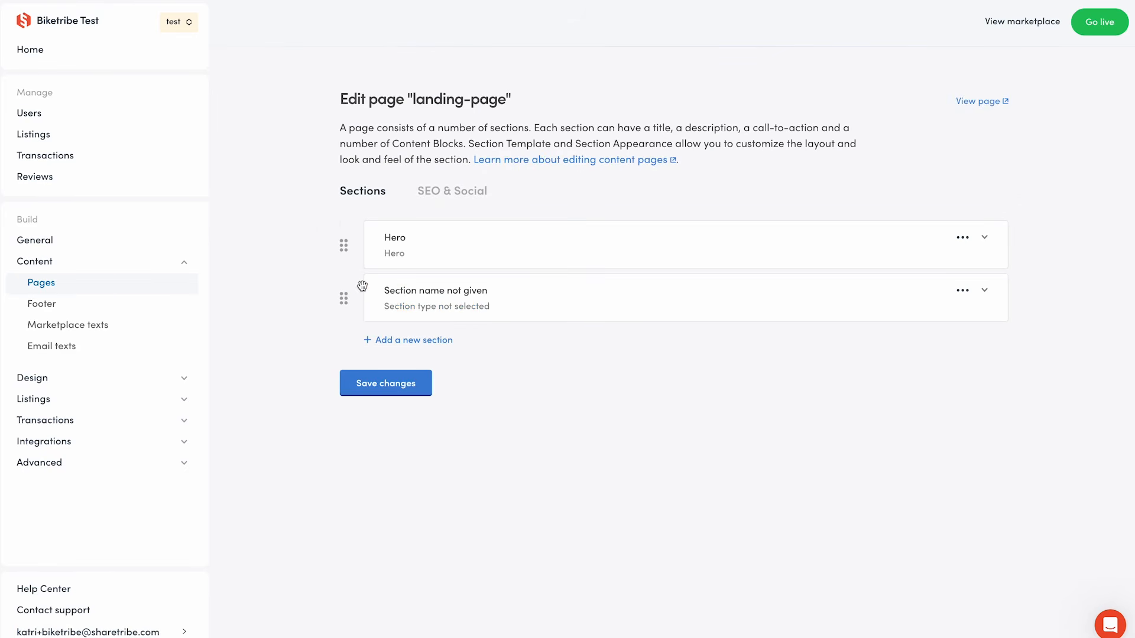
click(420, 304)
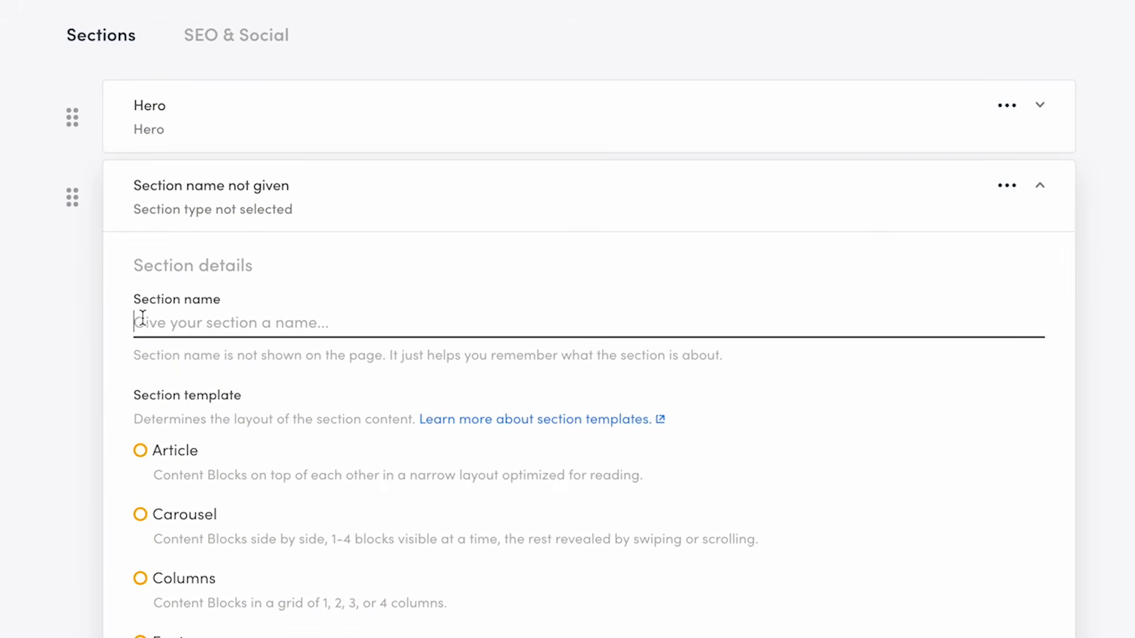
text(How it works)
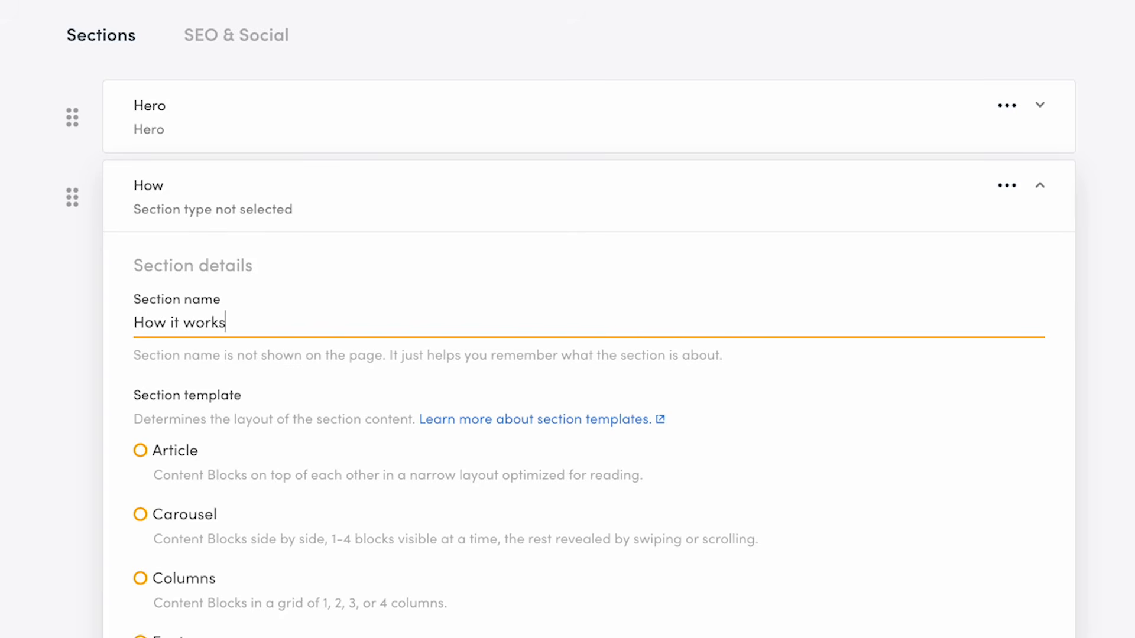
Set the section template to Columns with 3 columns.
scroll(84, 508, down, 5)
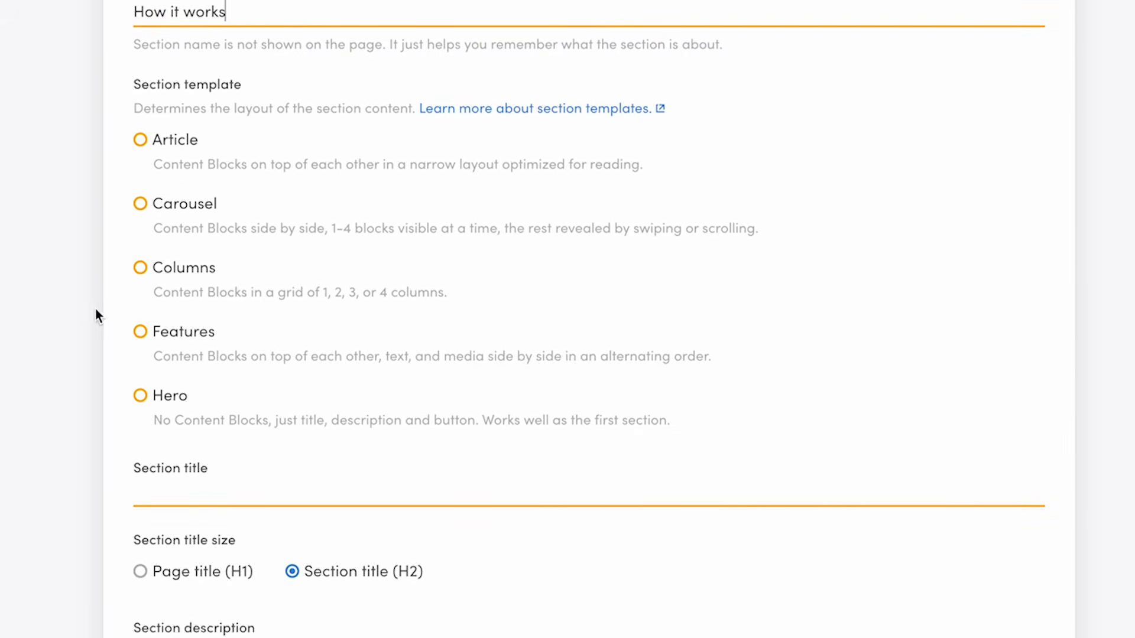
click(156, 270)
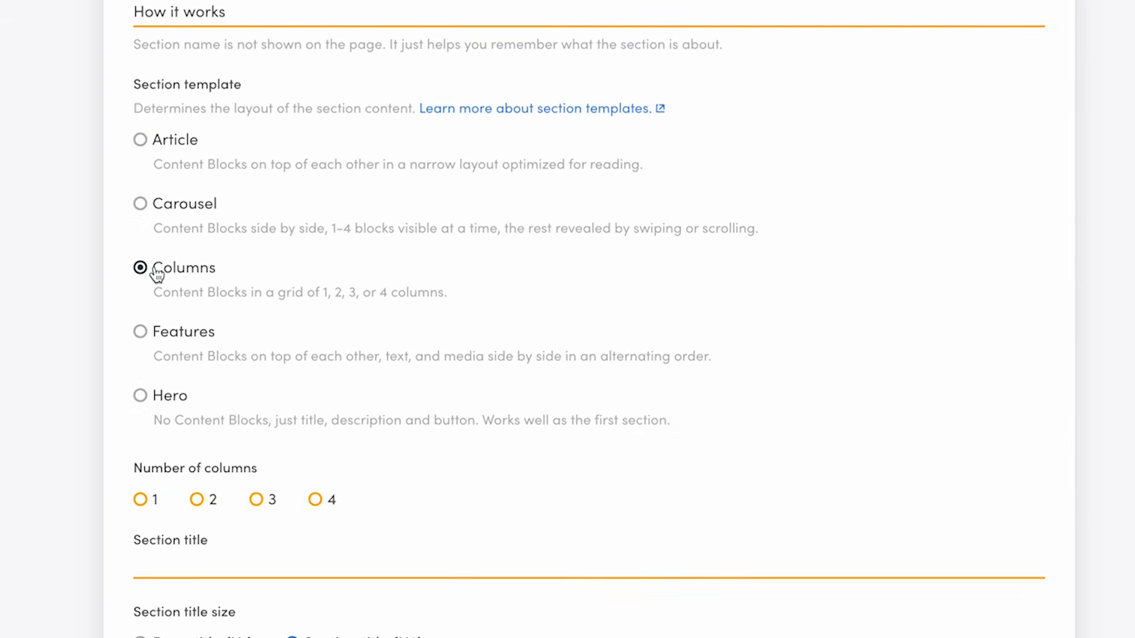
click(260, 504)
Title the section 'How Biketribe works' and paste the description 'Whether you're spending a day sightseeing on wheels in a city or downhill biking in the woods, Biketribe has you covered.'.
scroll(17, 536, down, 7)
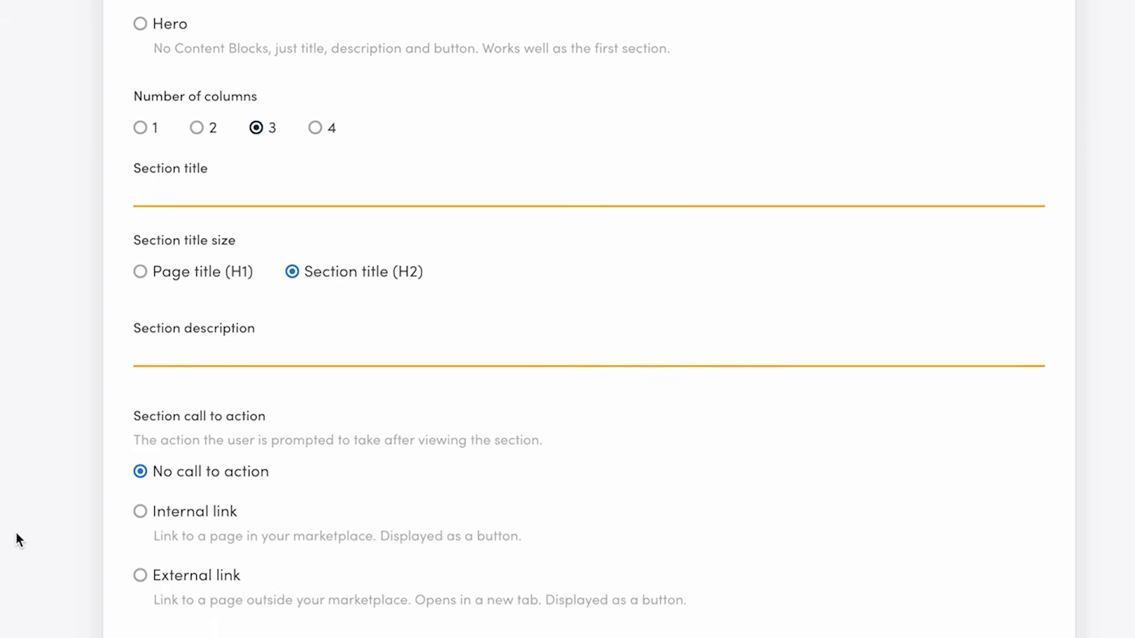
key(Tab)
text(How Biketr)
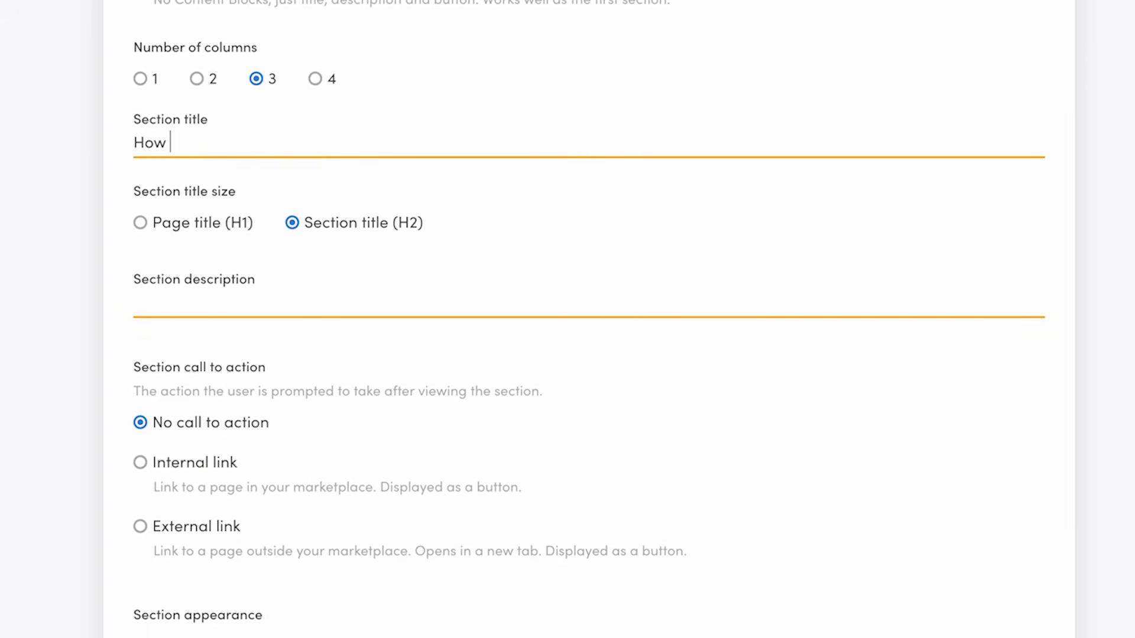
text(ibe works)
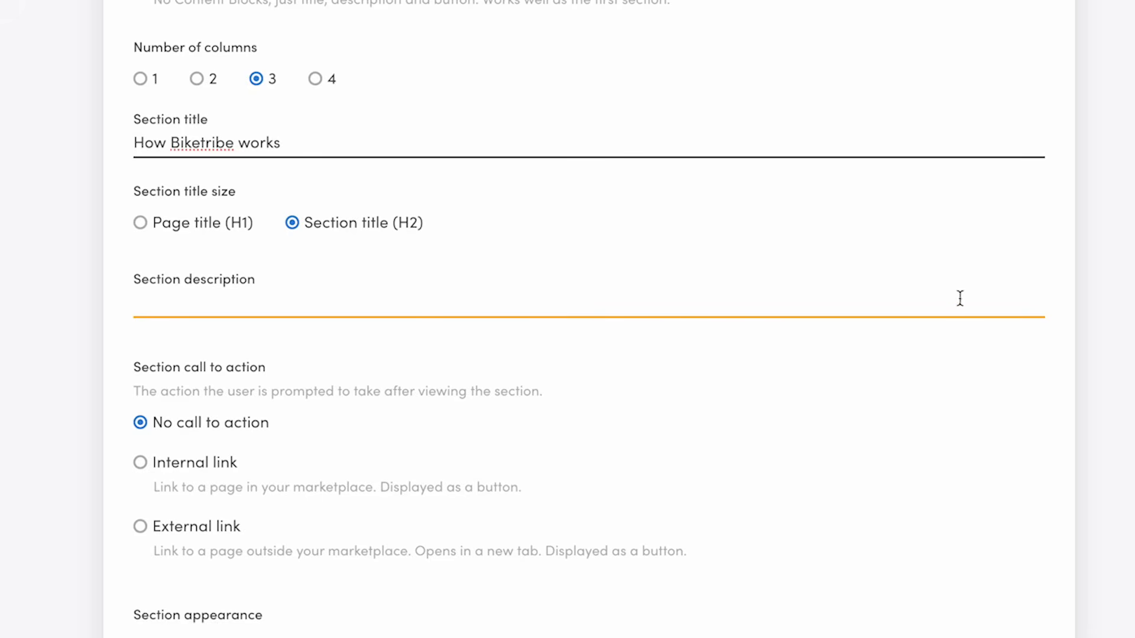
click(420, 299)
text(Whether you’re spending a day sightseeing on wheels in a city or downhill biking in the woods, Biketribe has you covered.)
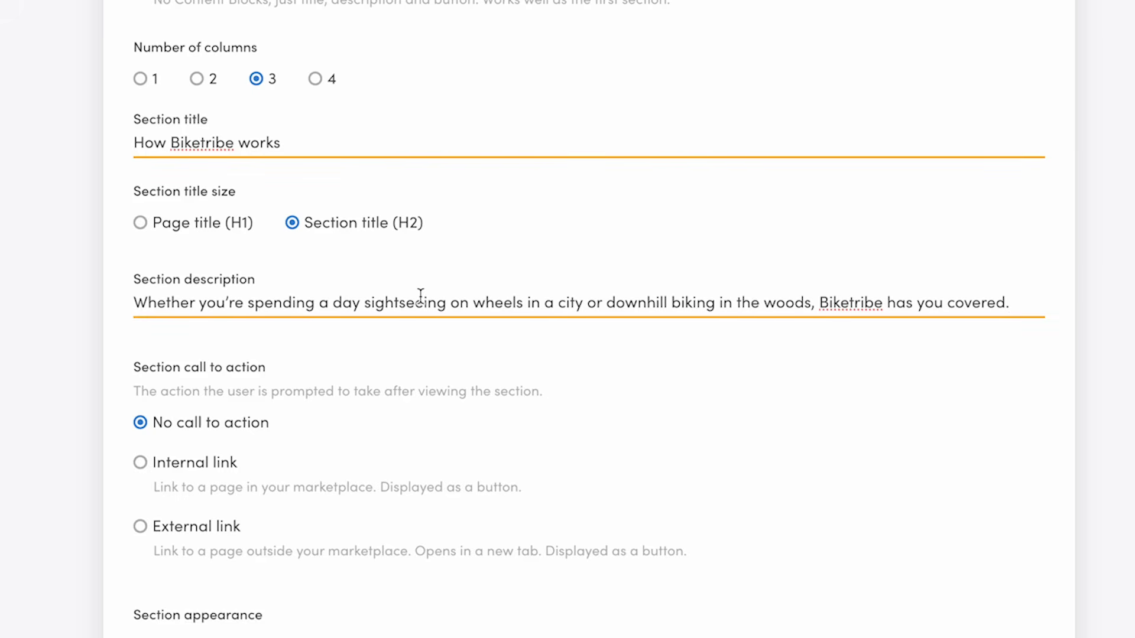
Add a content block to the section and name it 'Find'.
scroll(48, 292, down, 5)
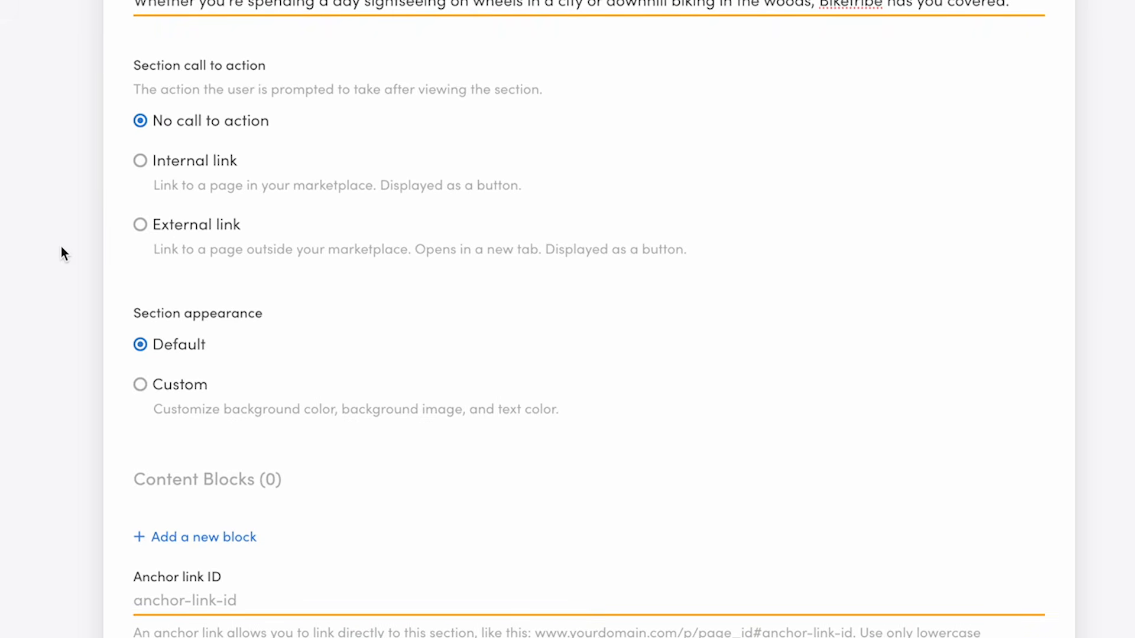
scroll(58, 250, down, 3)
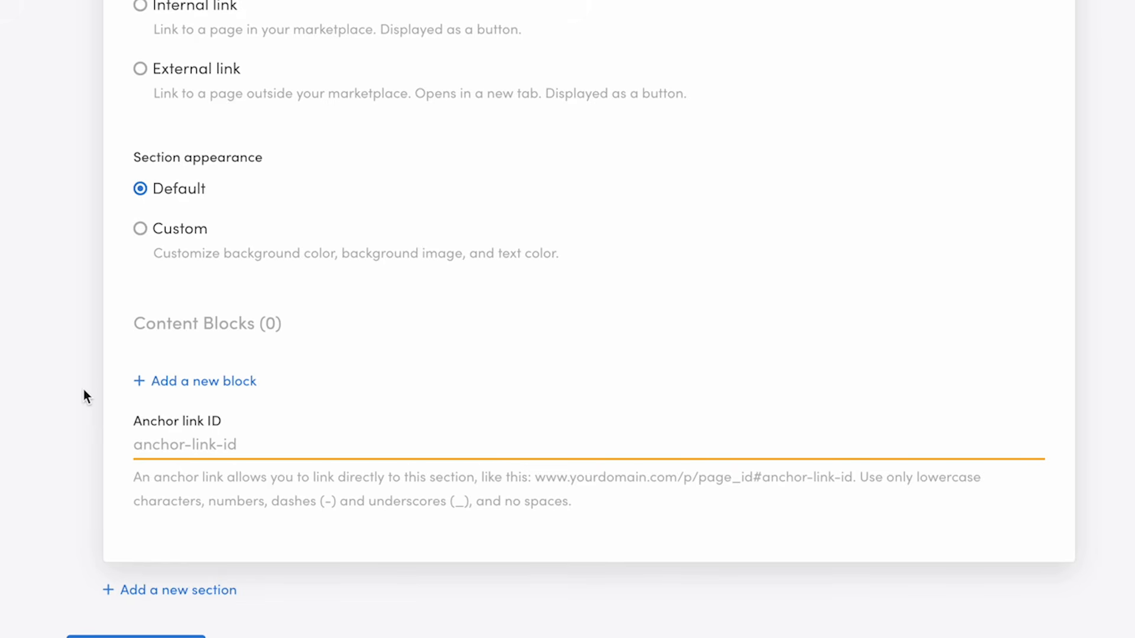
click(183, 382)
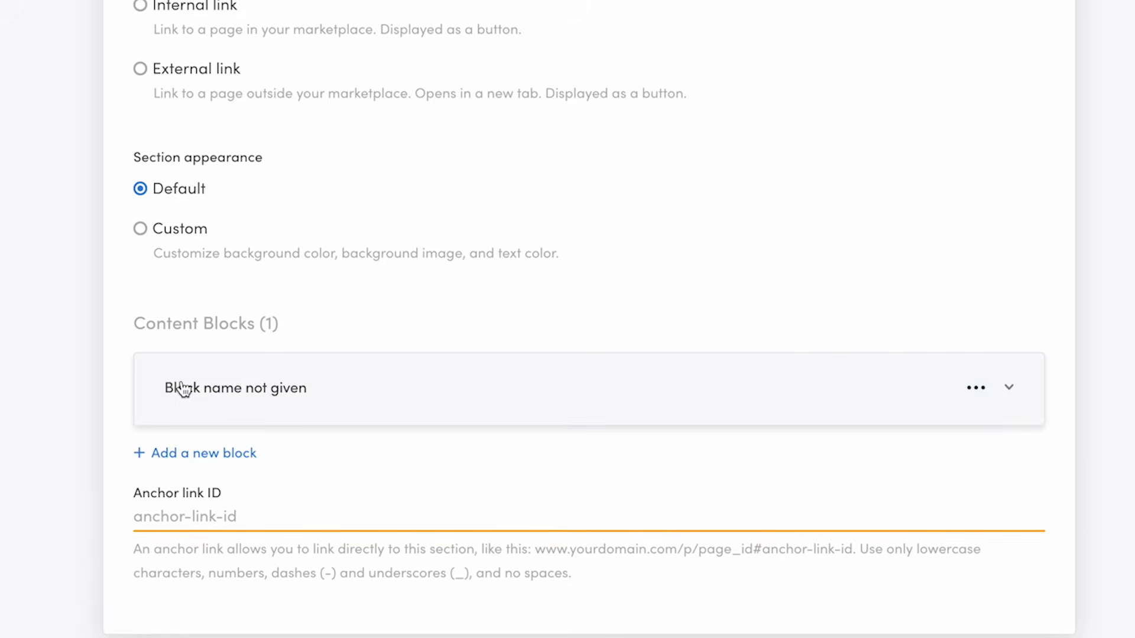
click(310, 383)
scroll(338, 471, down, 4)
click(282, 214)
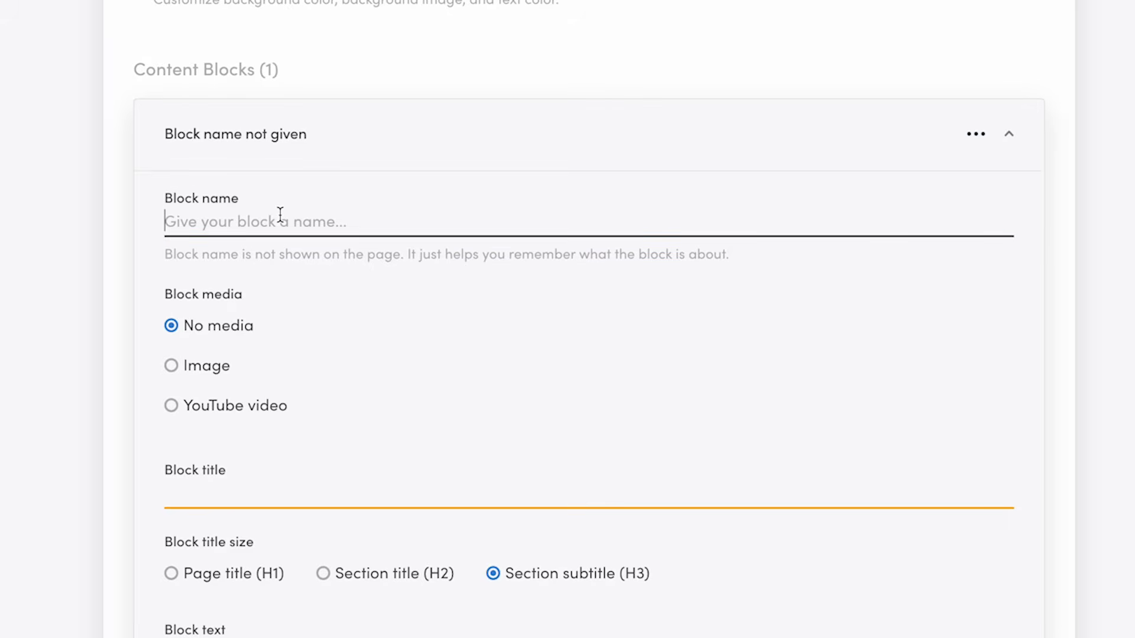
text(Find)
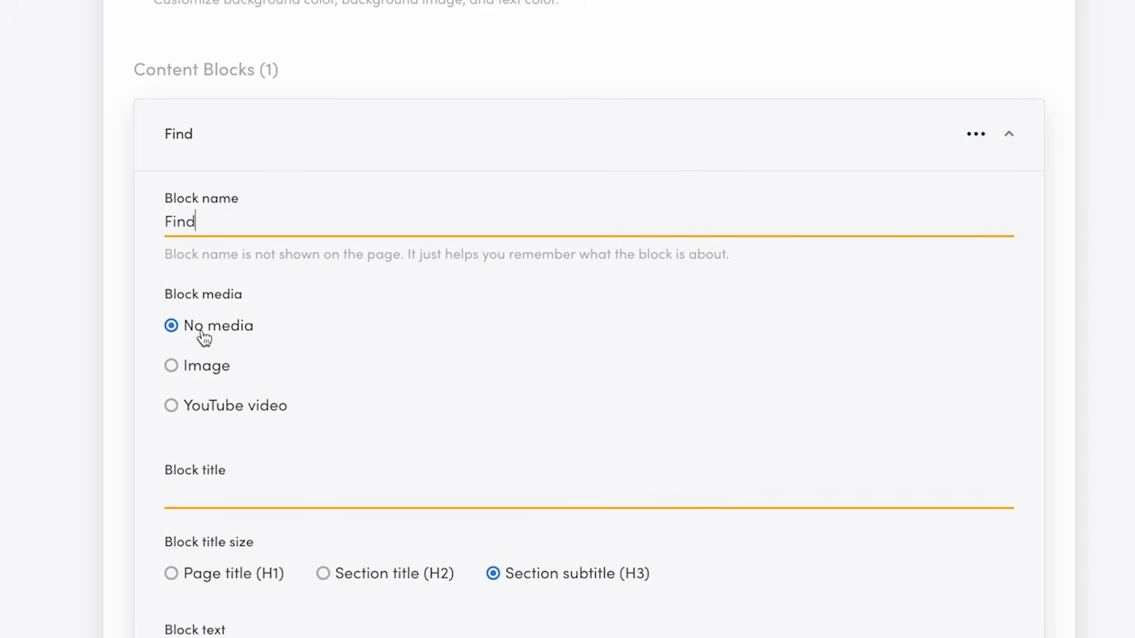
Give the Find block the title 'Find the right bike' and paste its text about searching bikes by location and filters.
click(231, 493)
scroll(230, 496, down, 4)
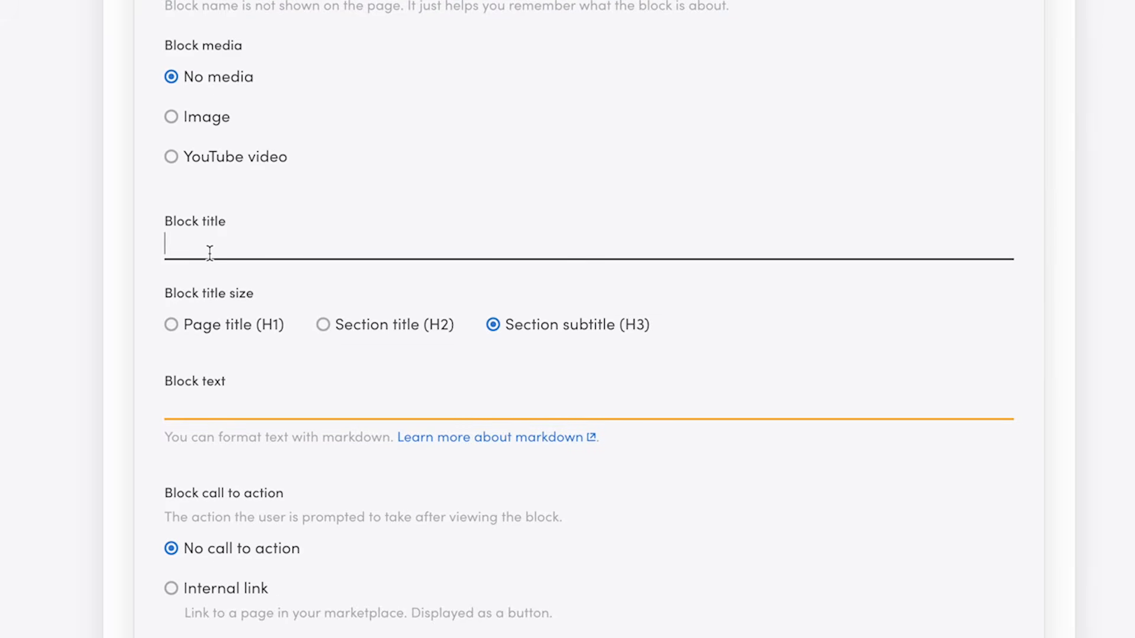
text(Find the right bike)
scroll(879, 183, down, 3)
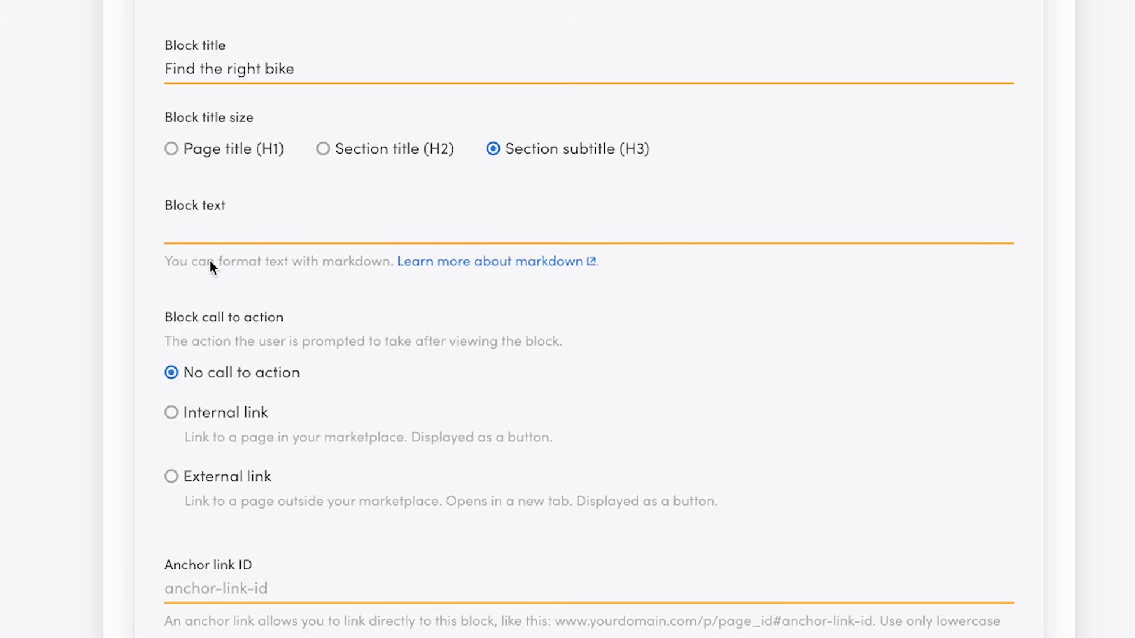
click(196, 228)
text(Search a bike by location. Tailor the search with filters like bike type, accessories, and price.)
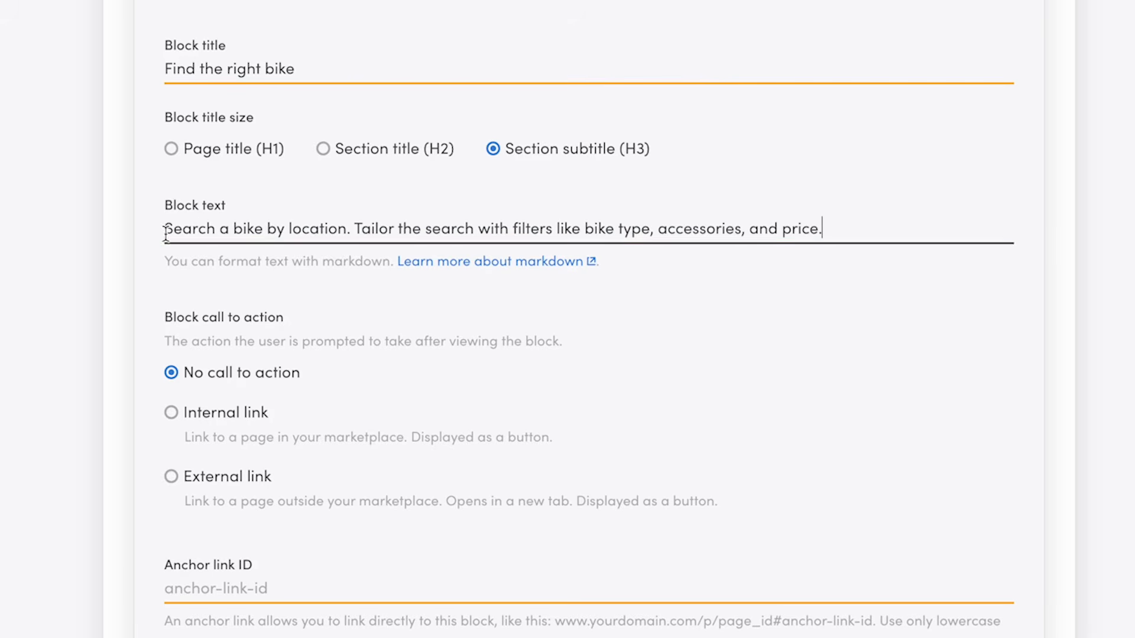
Collapse the Find block and add two more content blocks named 'Book' and 'Pickup'.
scroll(60, 343, down, 5)
scroll(61, 347, up, 10)
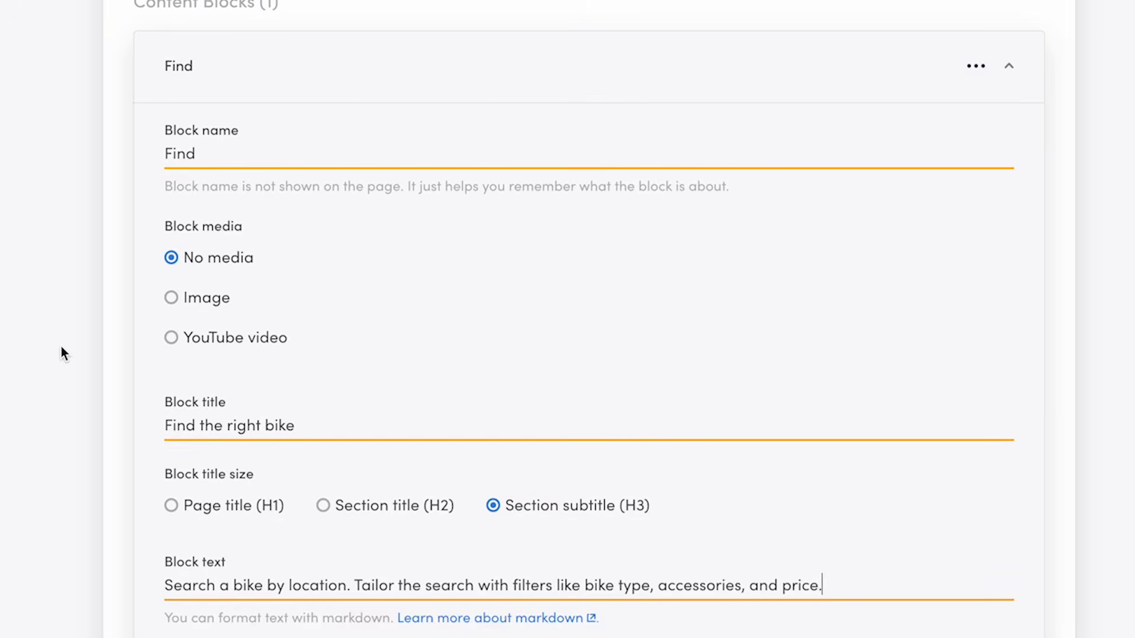
click(283, 86)
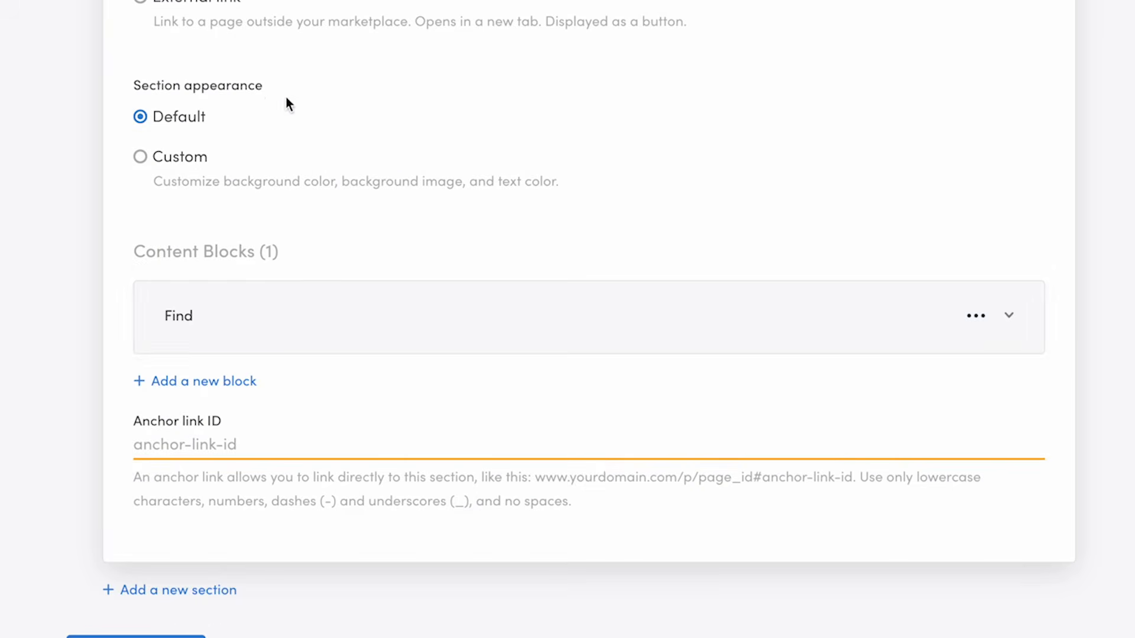
click(227, 381)
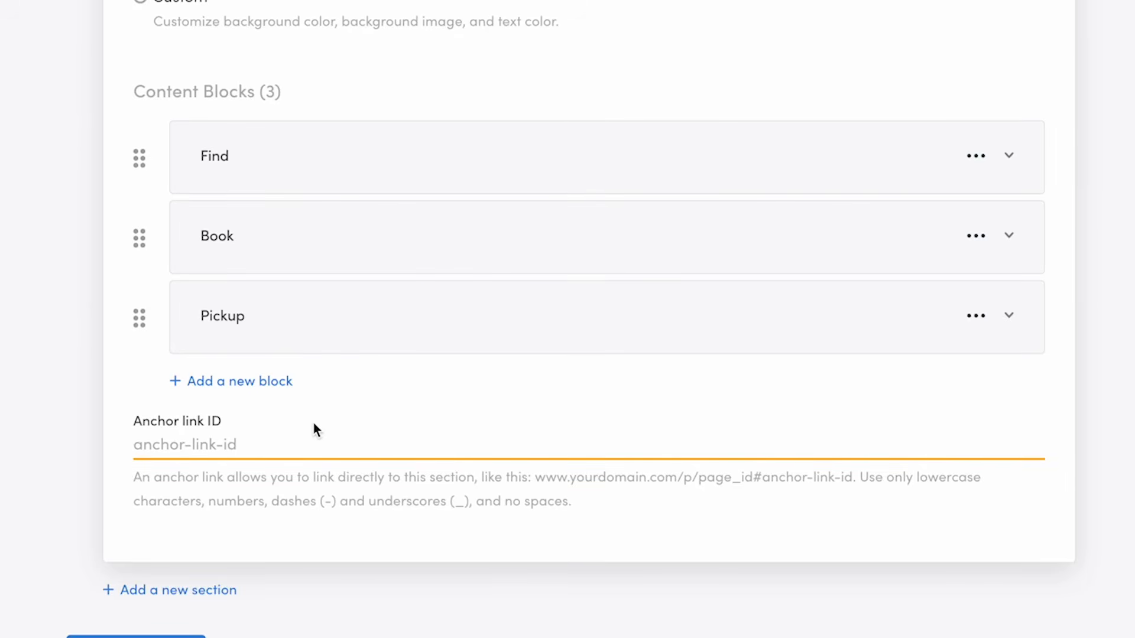
Set the section's anchor link ID to how-it-works.
click(221, 438)
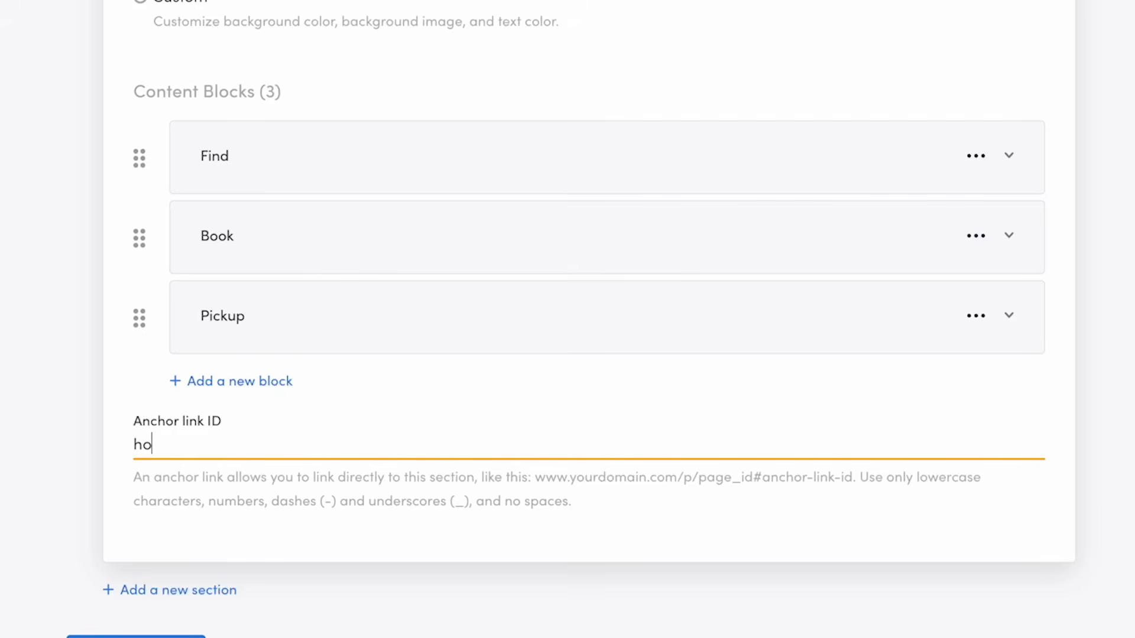
text(w-it-works)
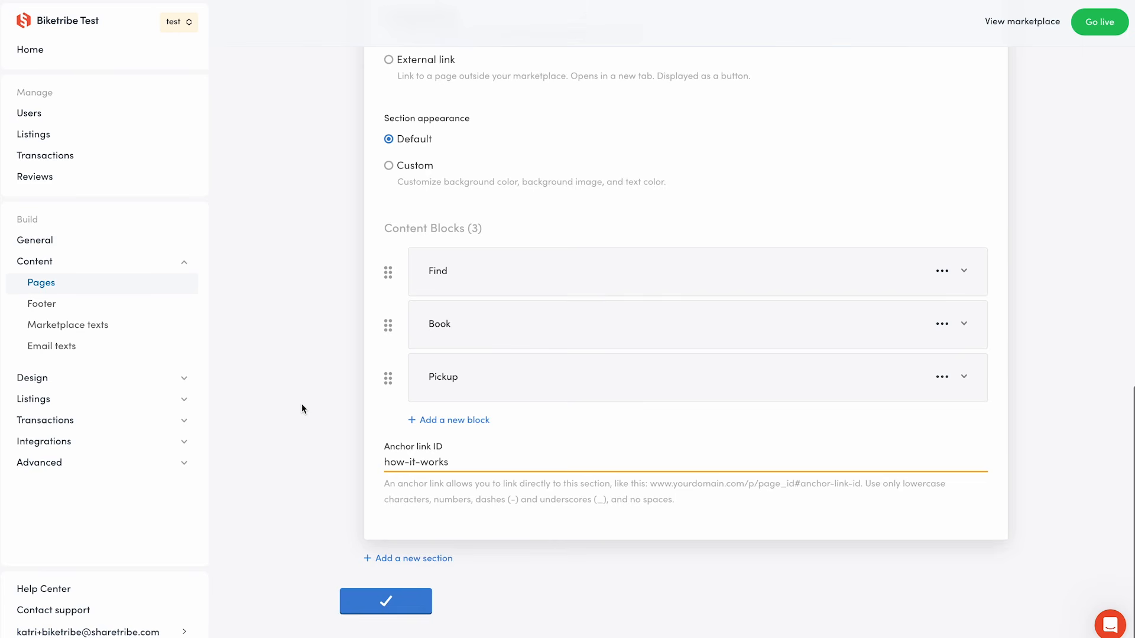
scroll(302, 404, up, 16)
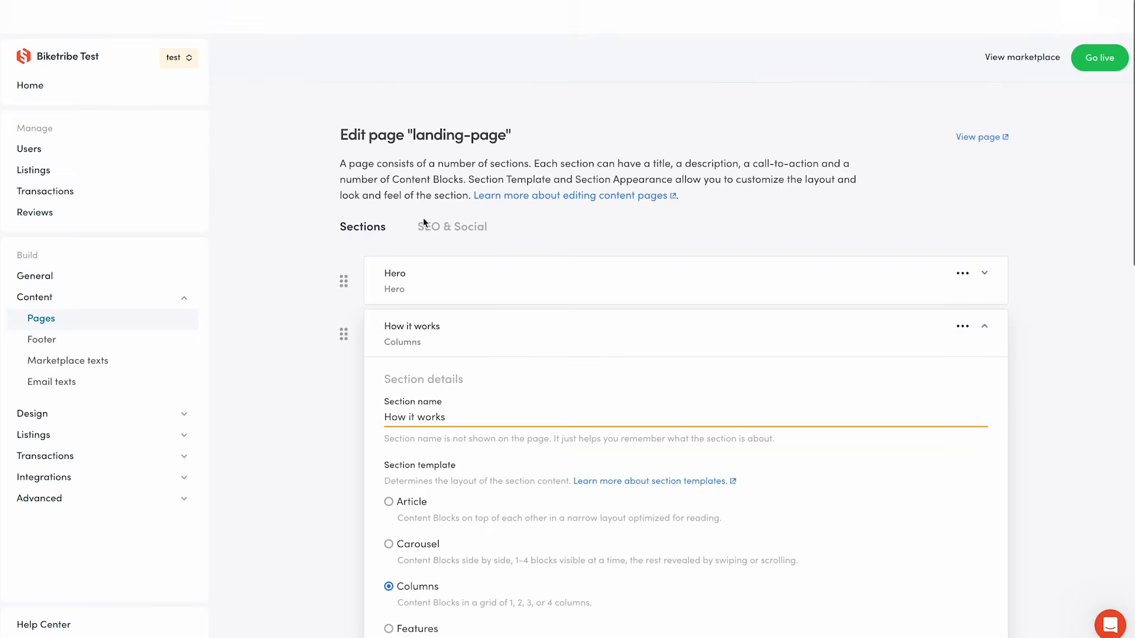
Collapse the How it works section and add a new section named 'Browse locations'.
click(414, 328)
click(413, 340)
click(412, 341)
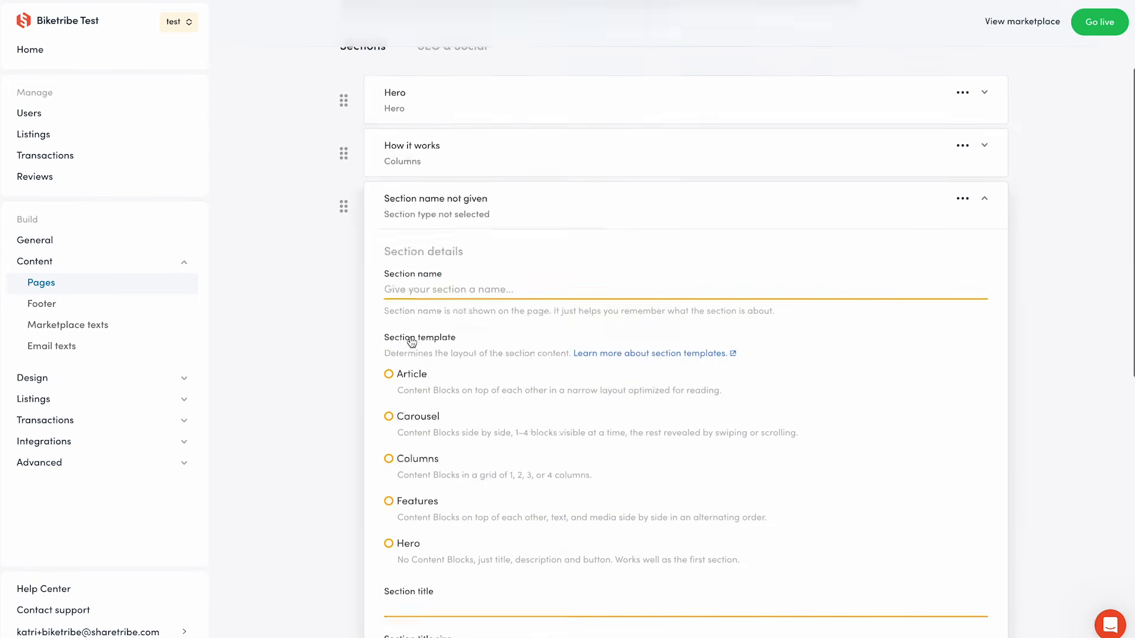
scroll(396, 336, down, 1)
click(282, 236)
text(Browse locations)
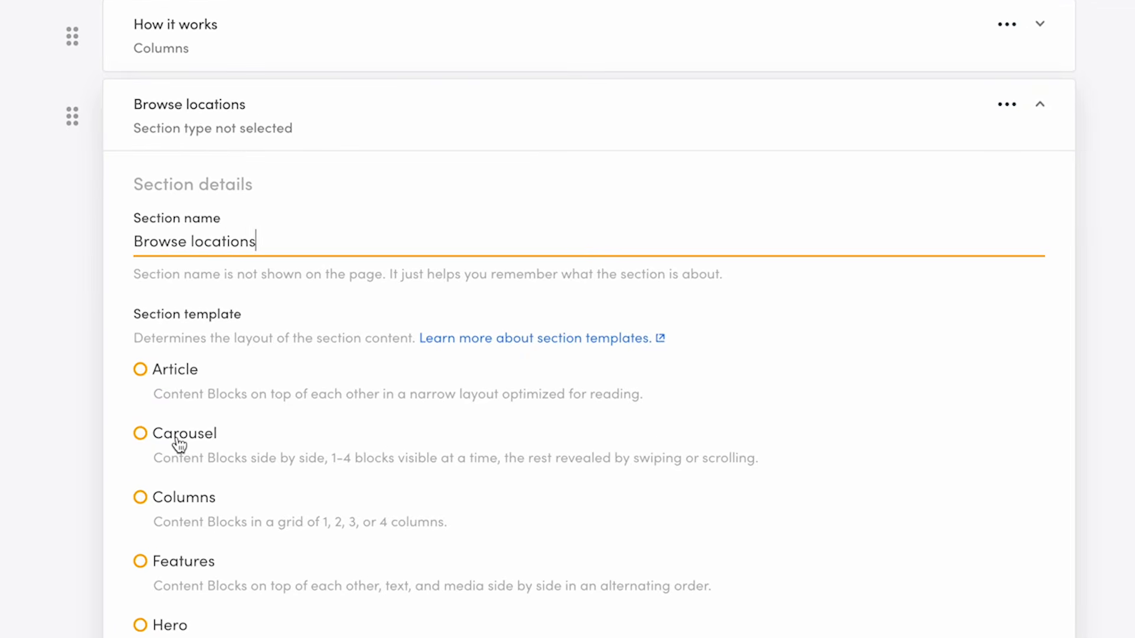
Set the new section's template to Carousel with 3 columns and title it 'Find a bike near you'.
click(179, 440)
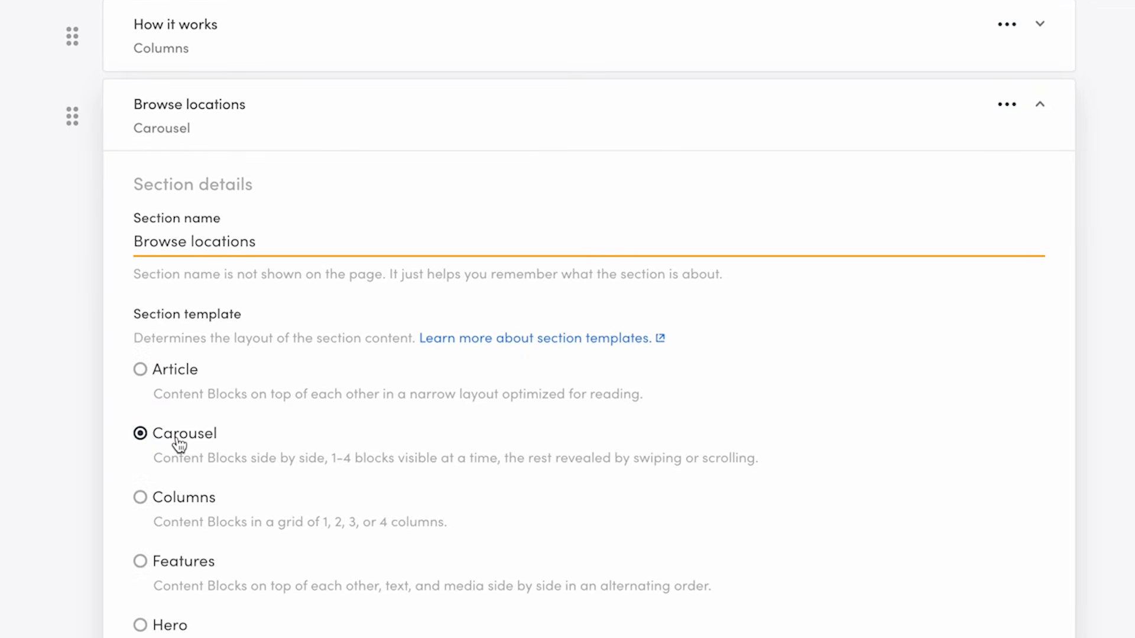
scroll(100, 480, down, 10)
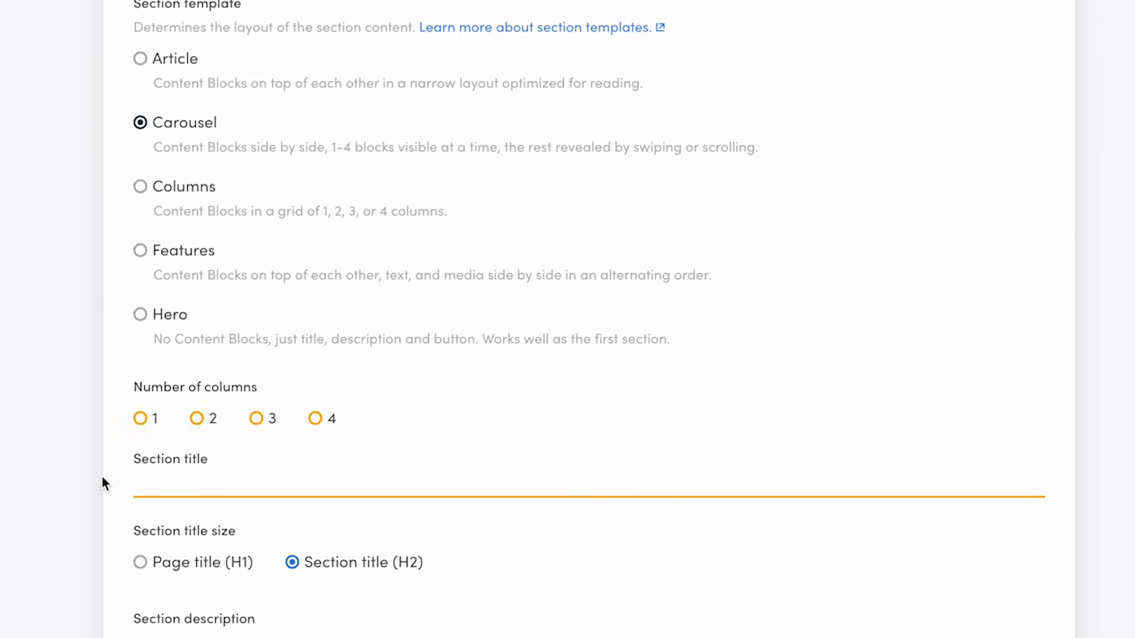
click(149, 109)
text(Find a bike near you)
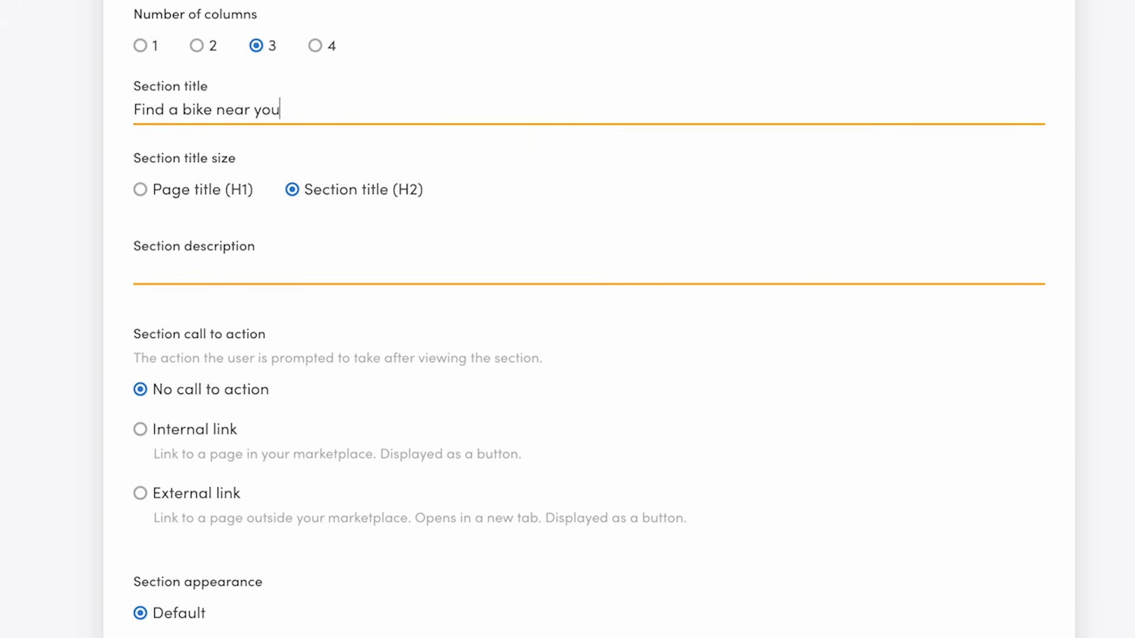
Set the section description to 'We have bikes all over Finland. Browse bikes by location.' and switch its appearance to Custom.
click(182, 268)
text(We have bikes all over Finland. Browse bikes by location.)
scroll(51, 440, down, 3)
scroll(51, 441, down, 2)
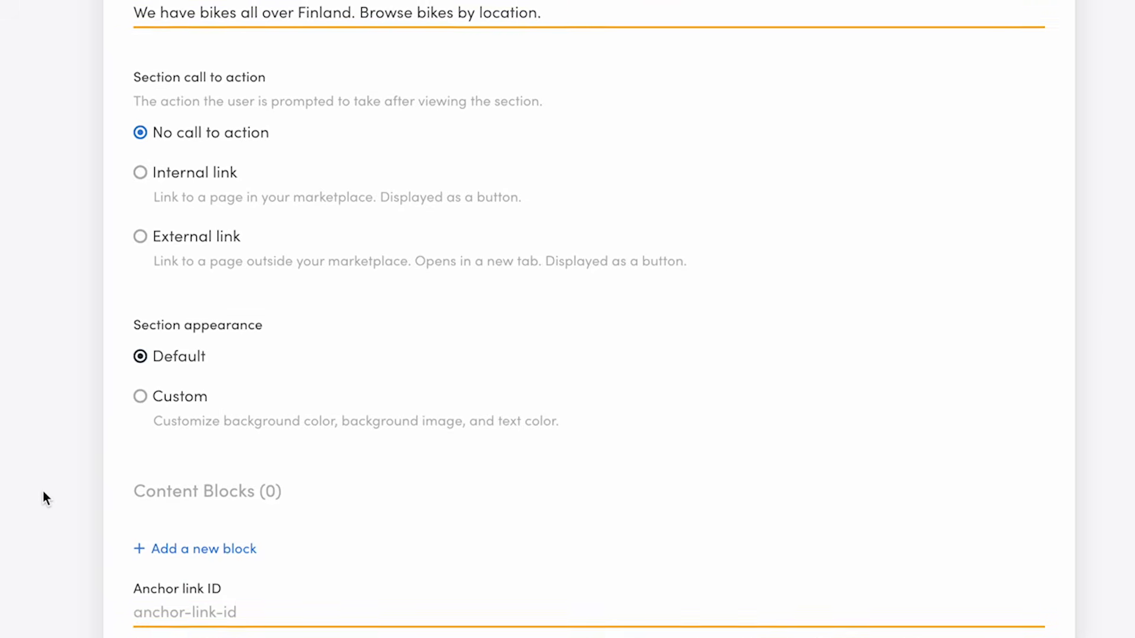
click(143, 397)
Set the section's custom background color to light grey (RGB 214, 214, 214) and its text color to Black.
scroll(183, 549, down, 4)
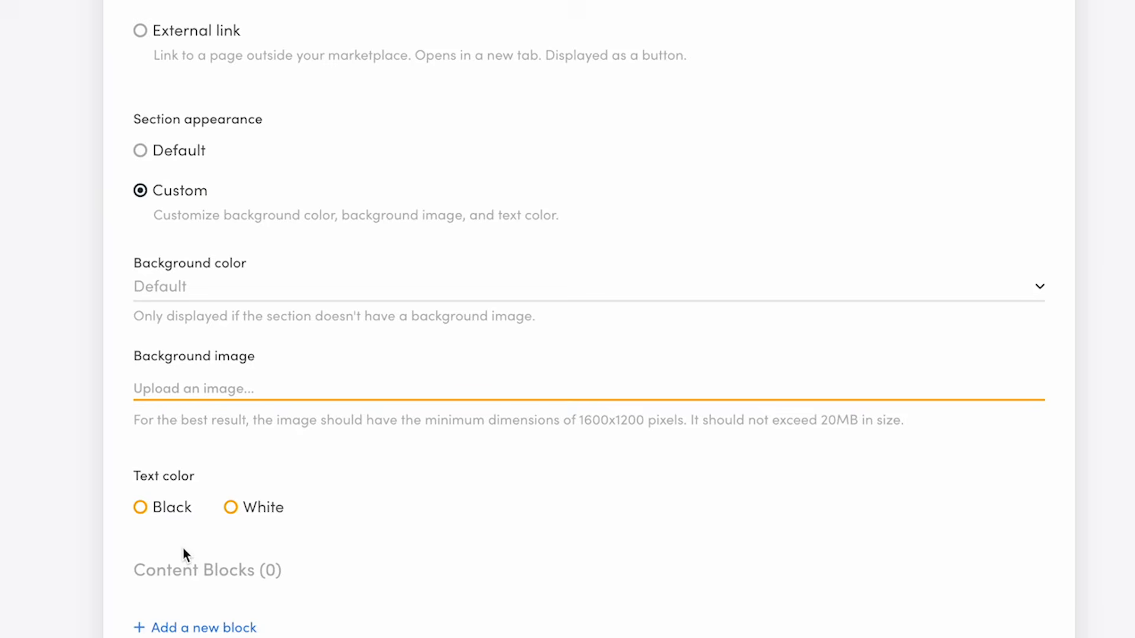
click(197, 293)
click(198, 321)
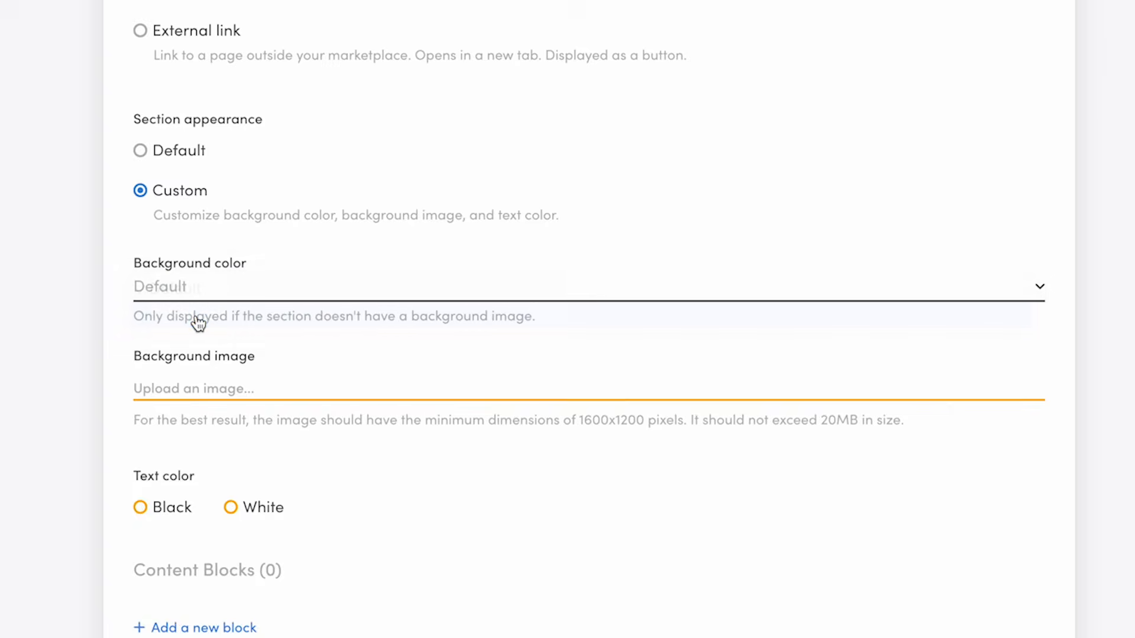
click(198, 296)
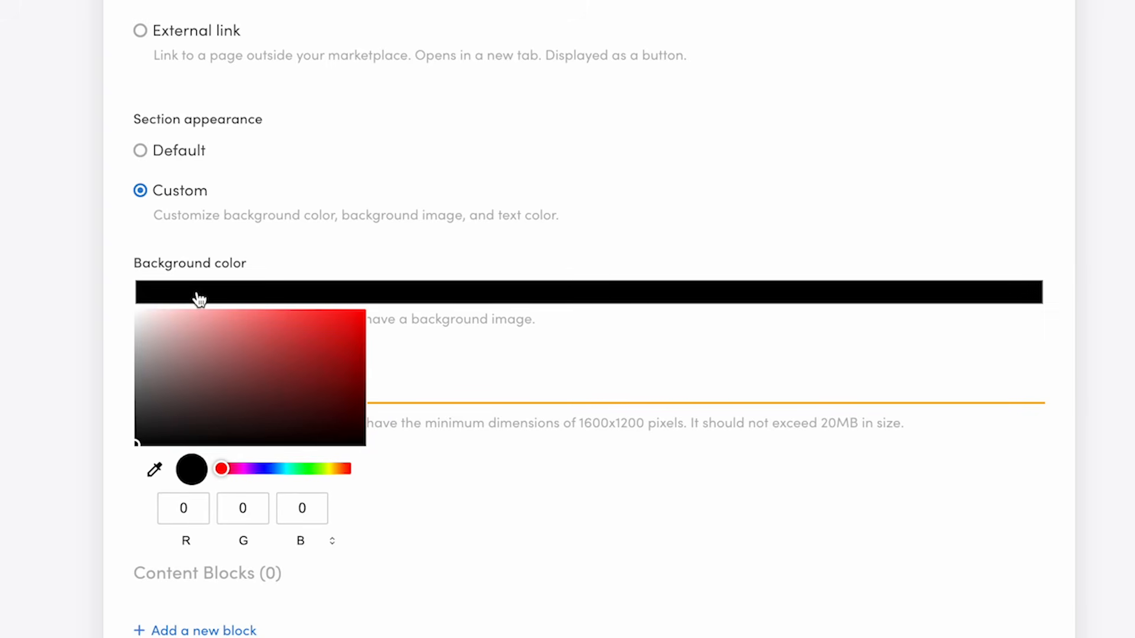
drag(140, 355, 113, 338)
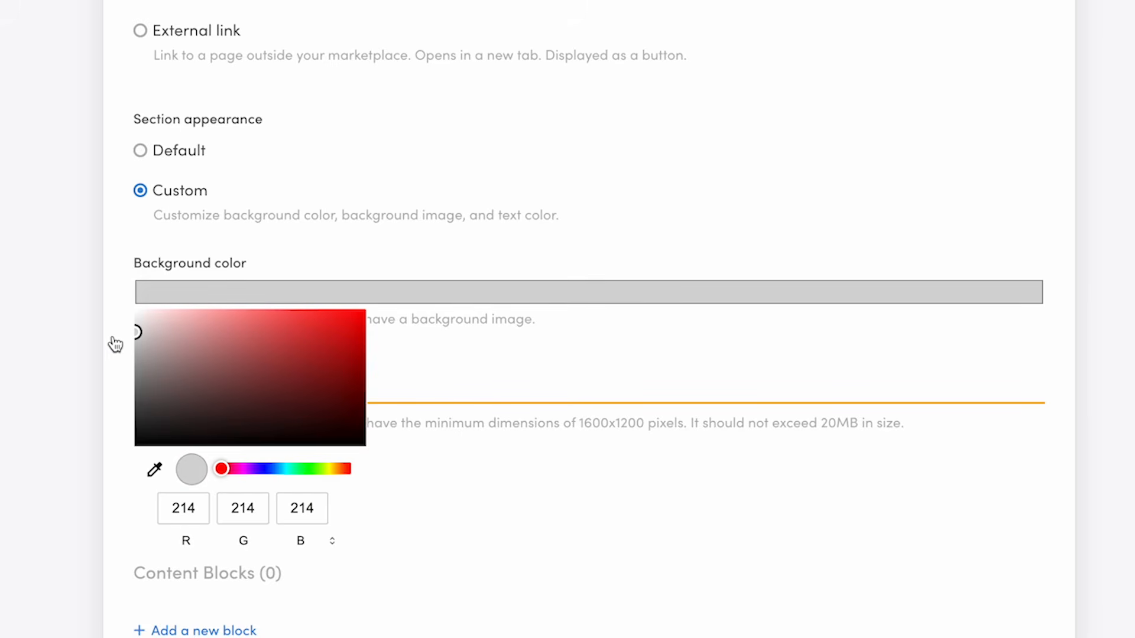
click(94, 573)
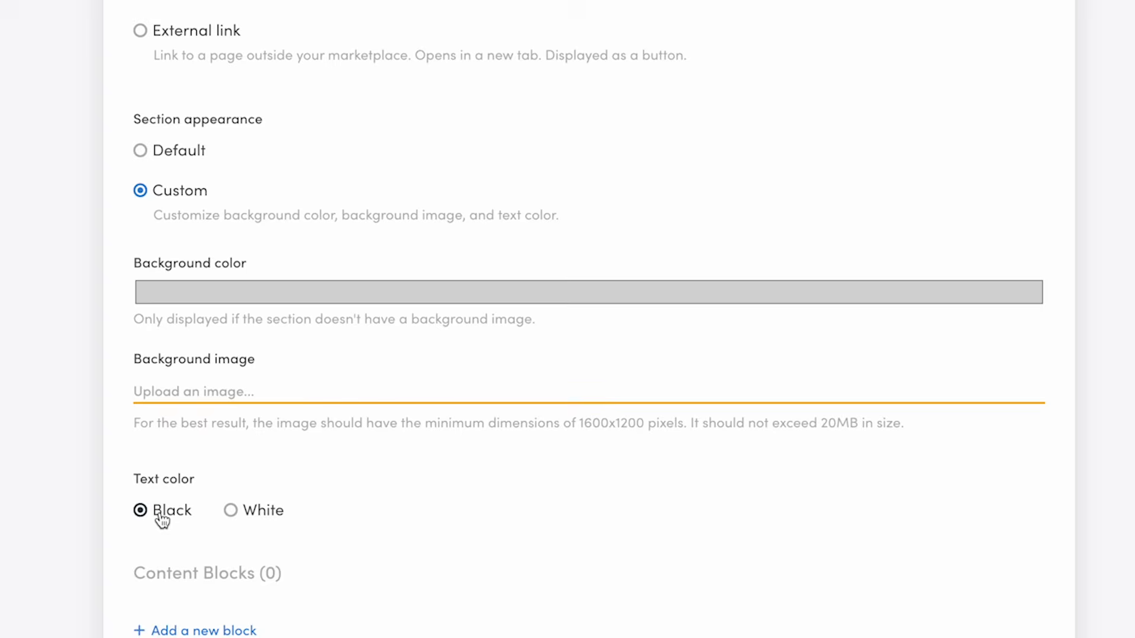
Add a new content block to the Browse locations section and name it Helsinki.
scroll(73, 475, down, 4)
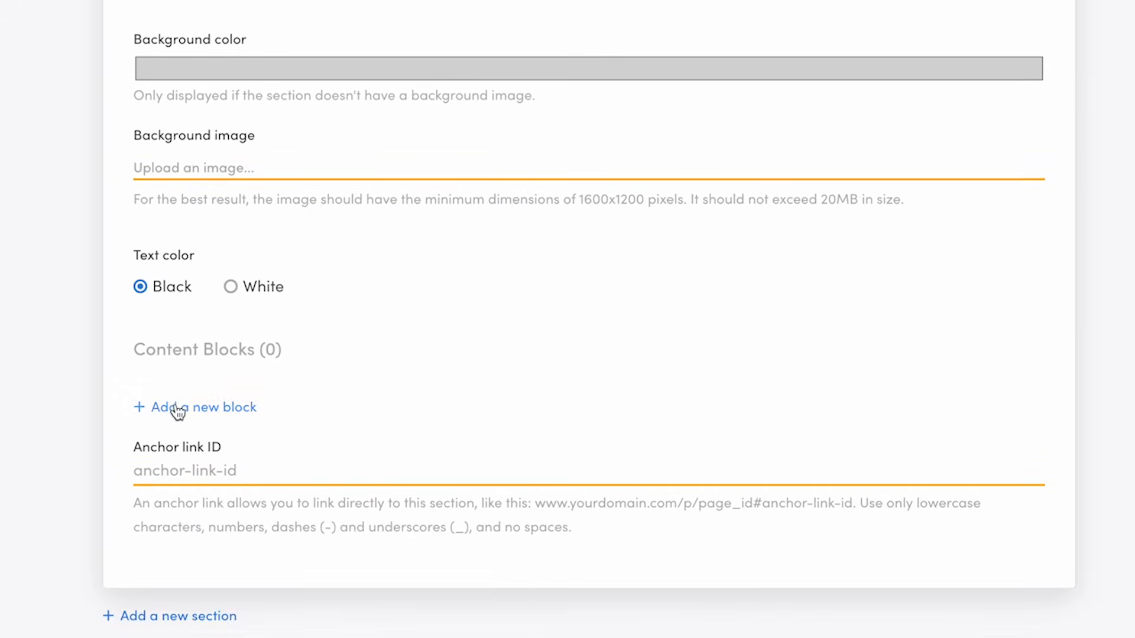
click(178, 409)
click(165, 354)
scroll(70, 386, down, 3)
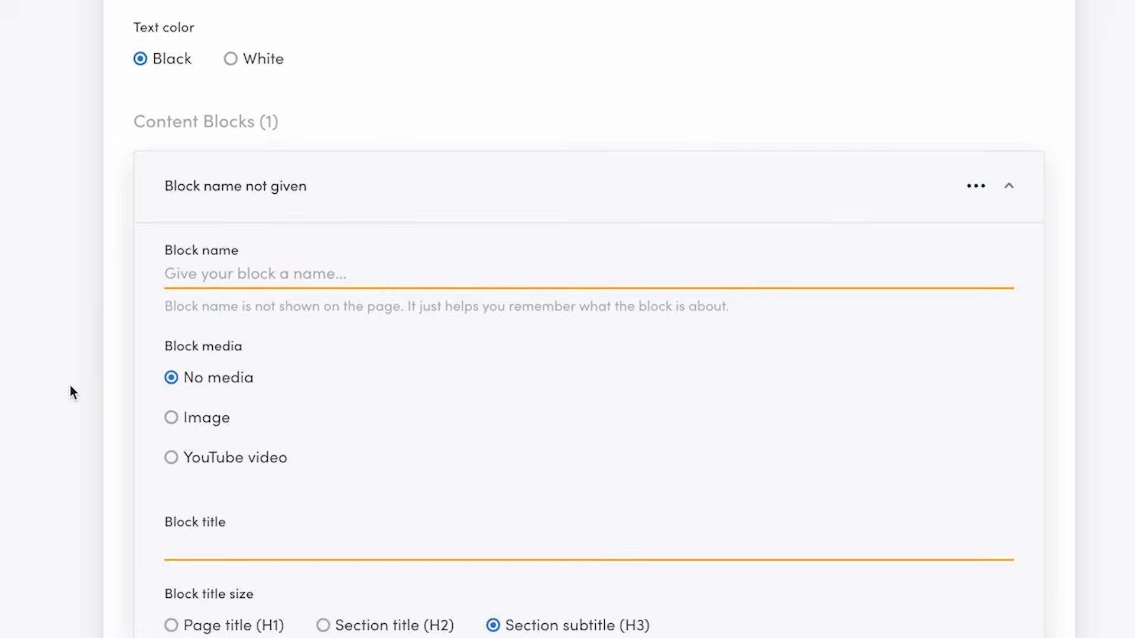
text(Helsinki)
Set the block media to an uploaded image with a Landscape (16:9) aspect ratio.
scroll(218, 325, down, 4)
click(171, 161)
click(248, 278)
scroll(111, 305, down, 5)
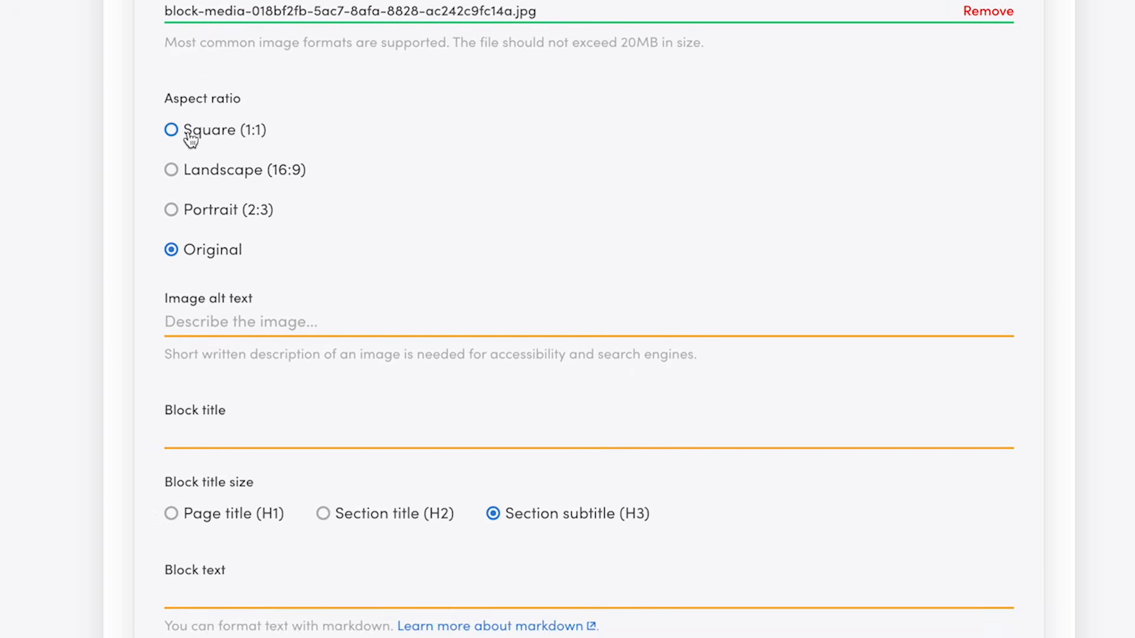
click(171, 170)
Enter the image alt text 'Helsinki Cathedral on a cloudy day'.
scroll(49, 323, down, 4)
click(244, 68)
text(Helsinki Cathedral on a cloudy day)
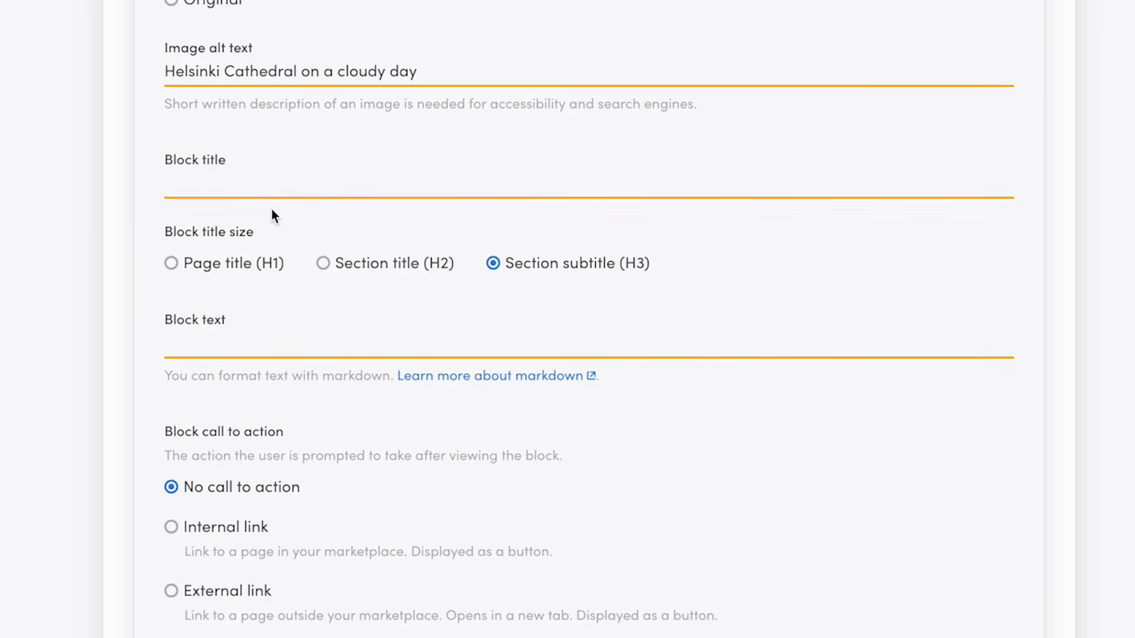
Title the block 'Browse bikes in Helsinki'.
click(255, 189)
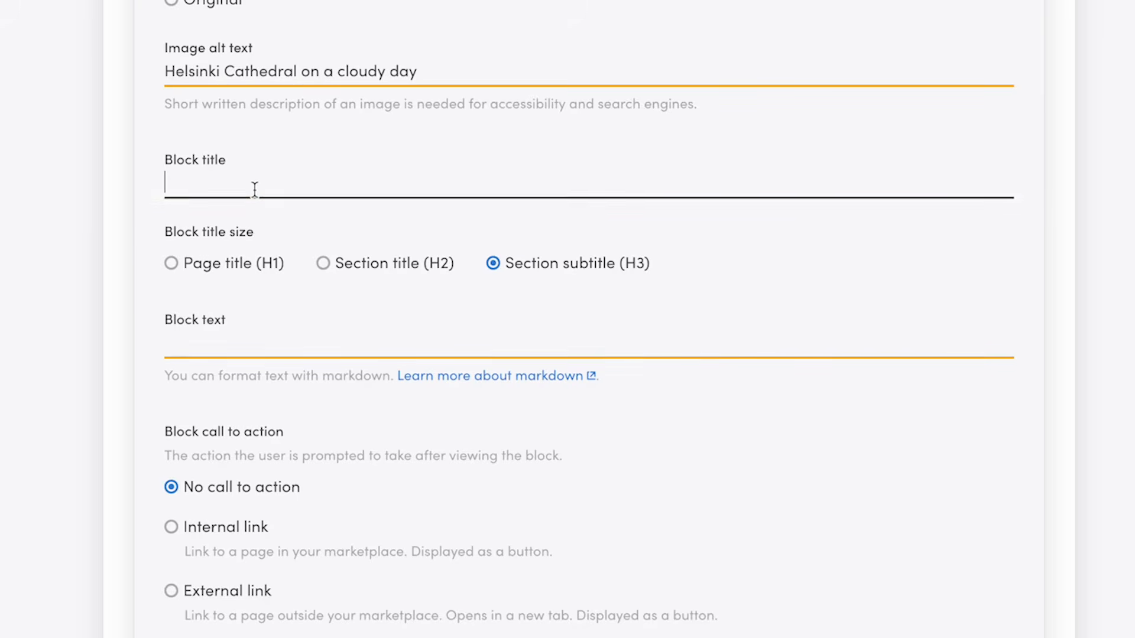
text(Browse bikes in H)
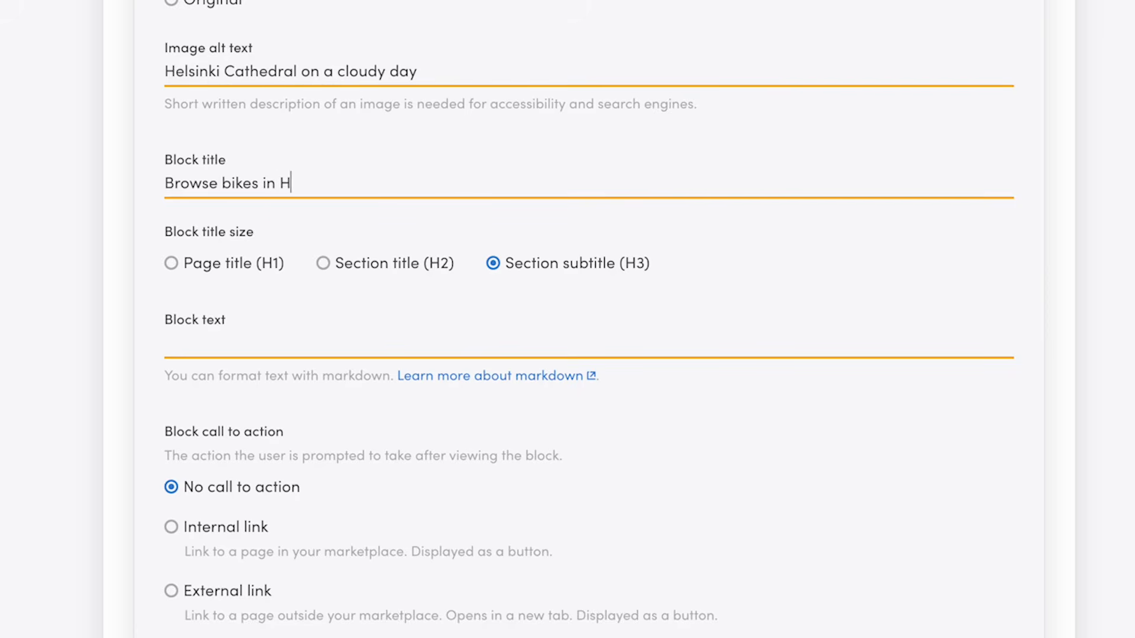
text(elsinki)
scroll(62, 502, down, 4)
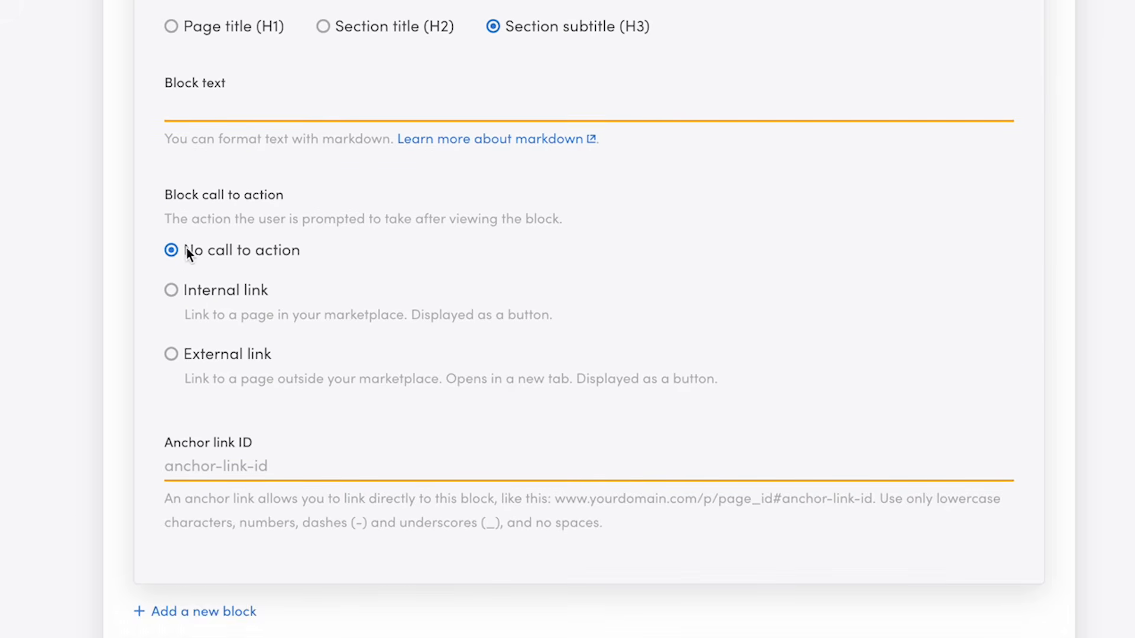
Add an internal link call to action 'Find a bike in Helsinki' with the pasted /s?address=Helsinki search path as its address.
click(212, 293)
click(194, 456)
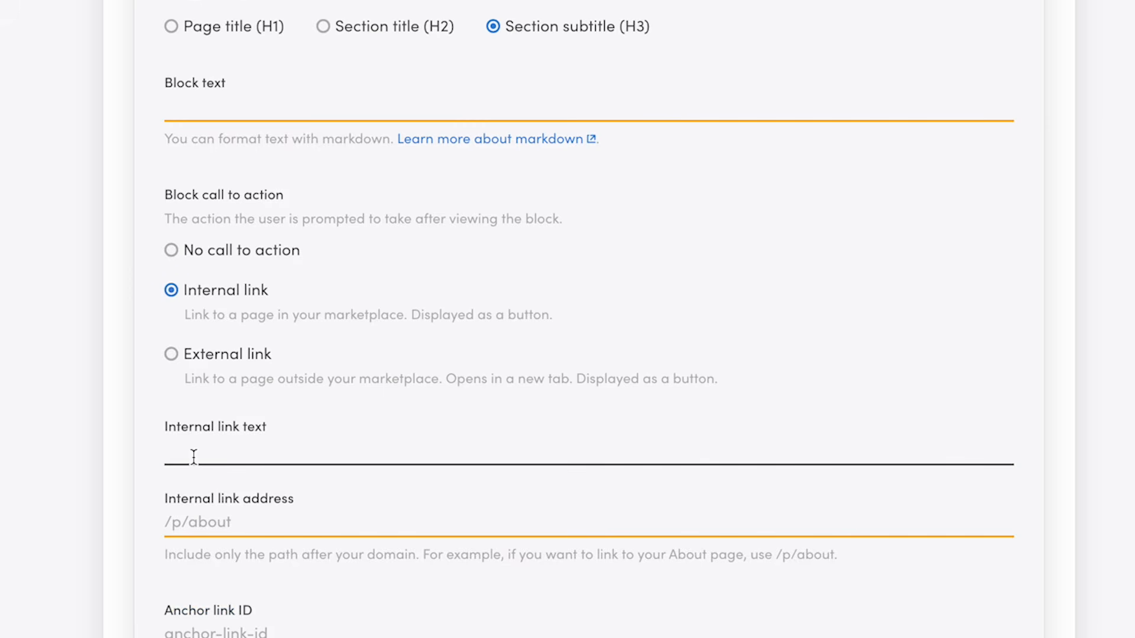
text(Find a bike in Helsinki)
click(176, 522)
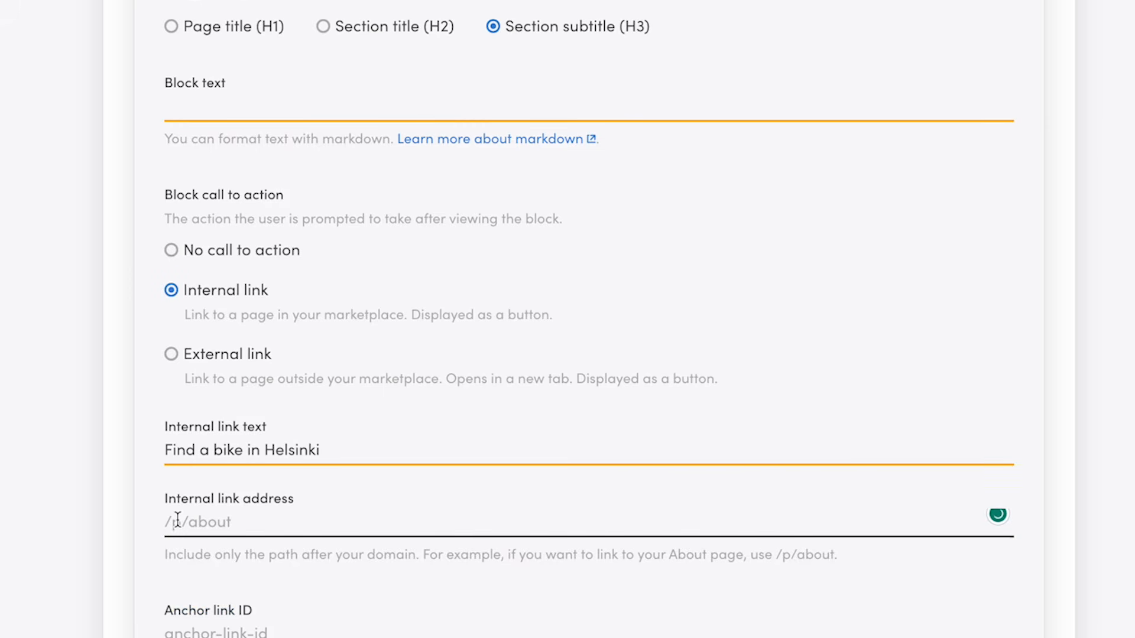
text(/)
text(s?address=Helsinki%2C%20Uusimaa%2C%20Finland&bounds=60.297839%2C25.3377299%2C60.0619677%2C24.8074457)
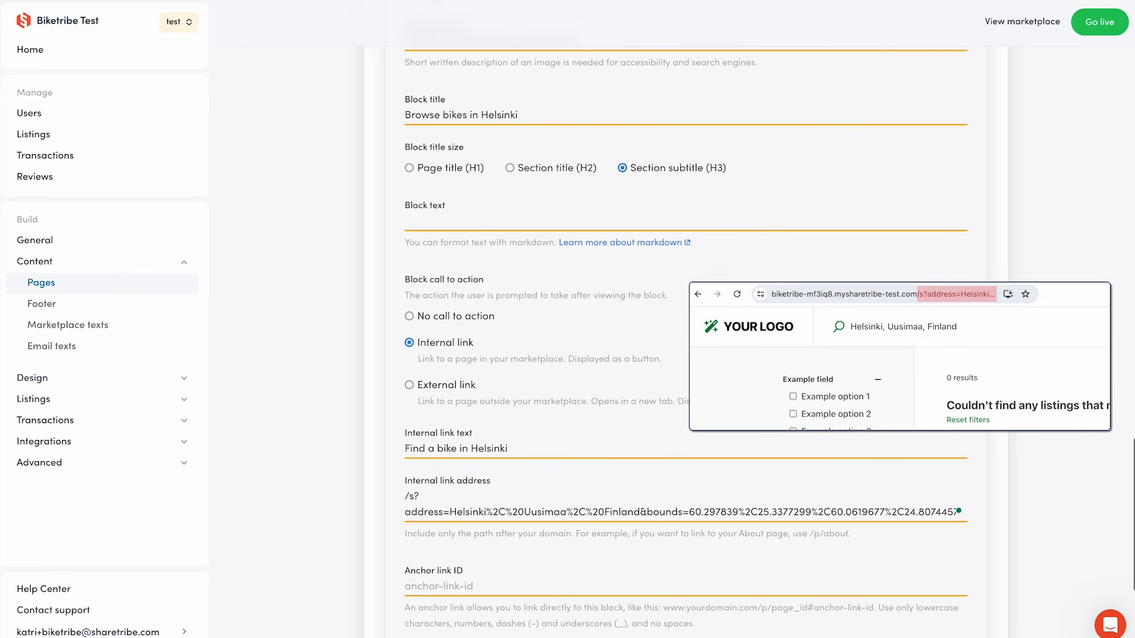
Save the landing page changes and collapse the Browse locations section.
scroll(384, 511, down, 4)
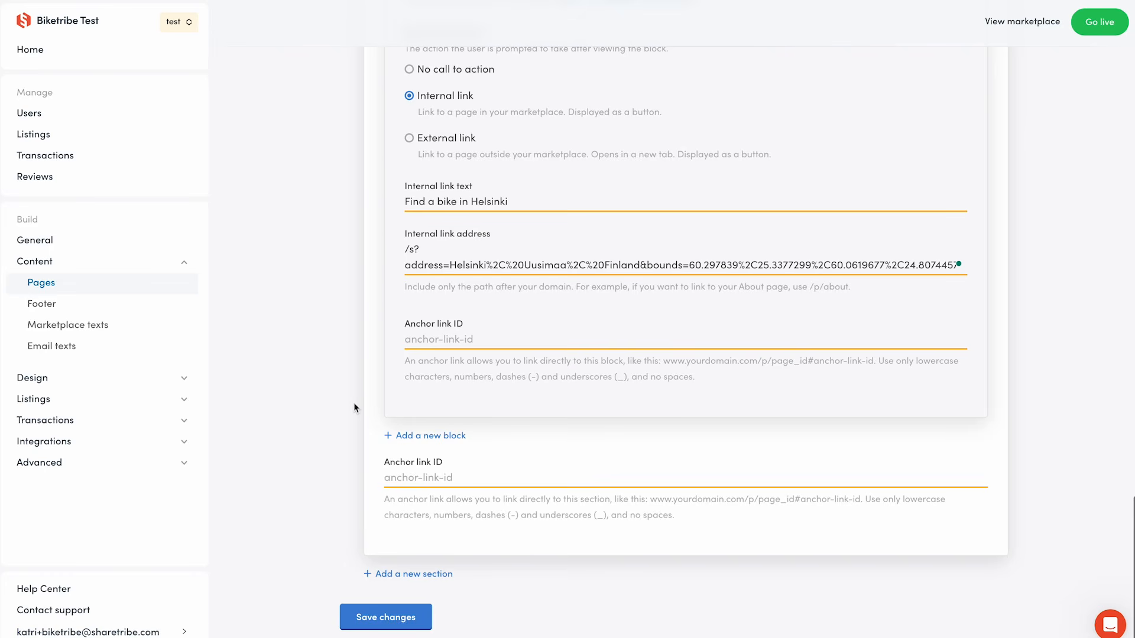
key(Return)
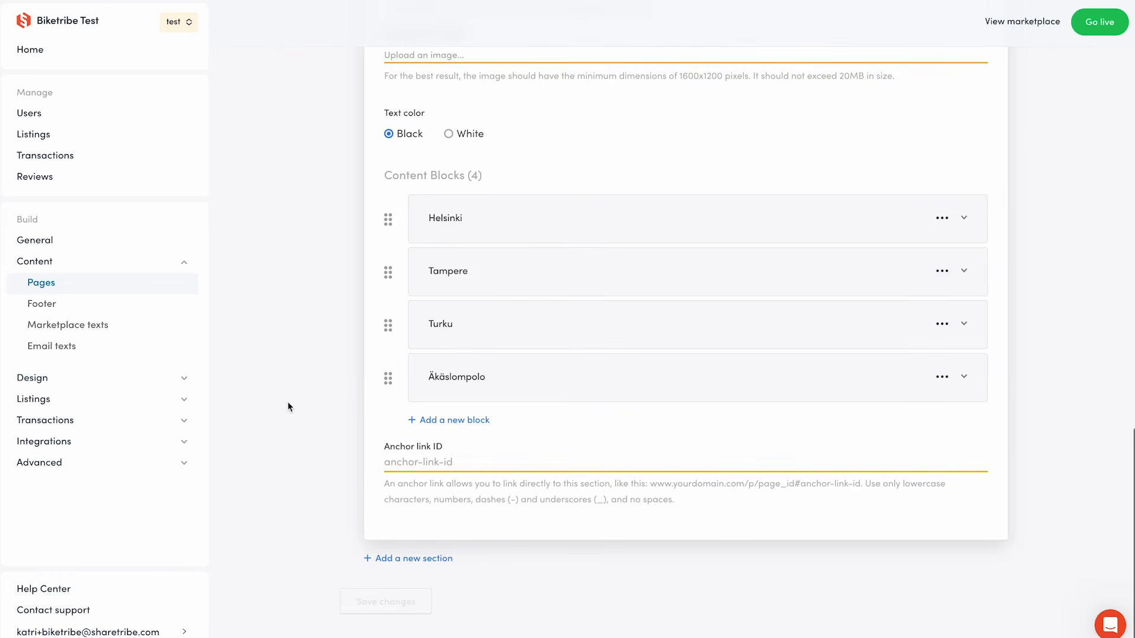
scroll(287, 407, up, 15)
click(381, 346)
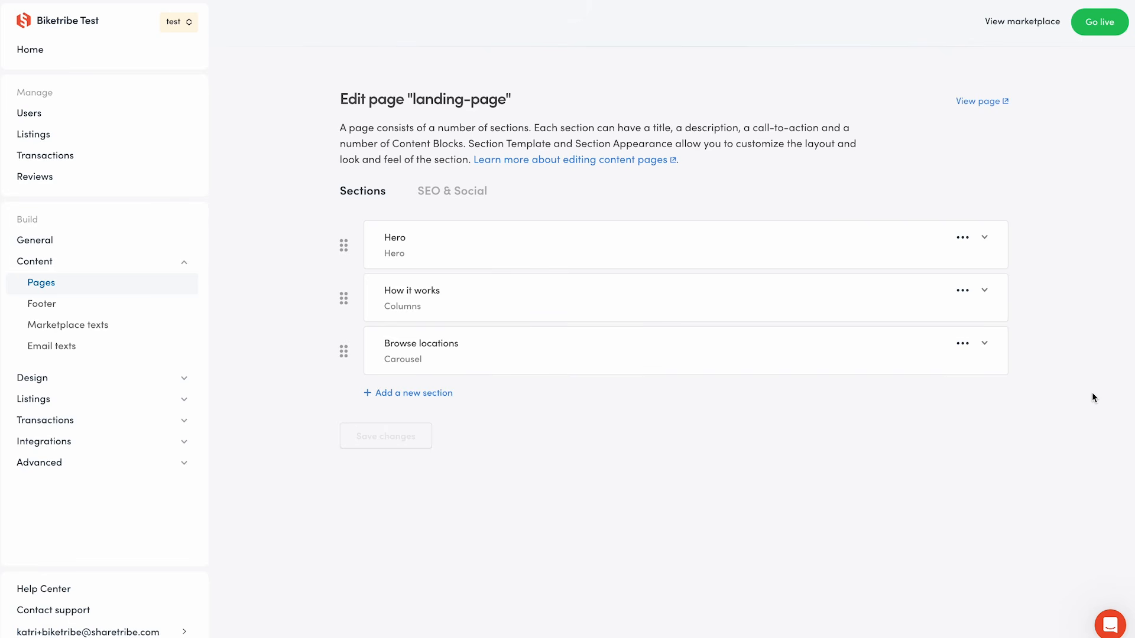
Open the landing page in the marketplace and scroll through its hero, How it works and carousel sections.
click(1005, 19)
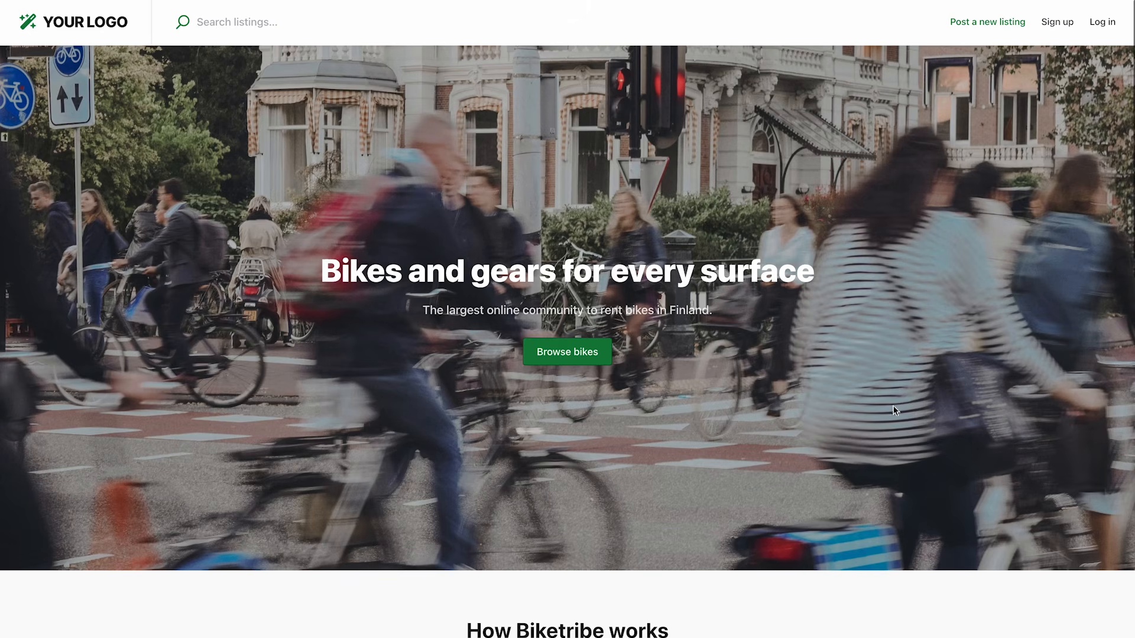
scroll(862, 499, down, 3)
scroll(861, 503, down, 5)
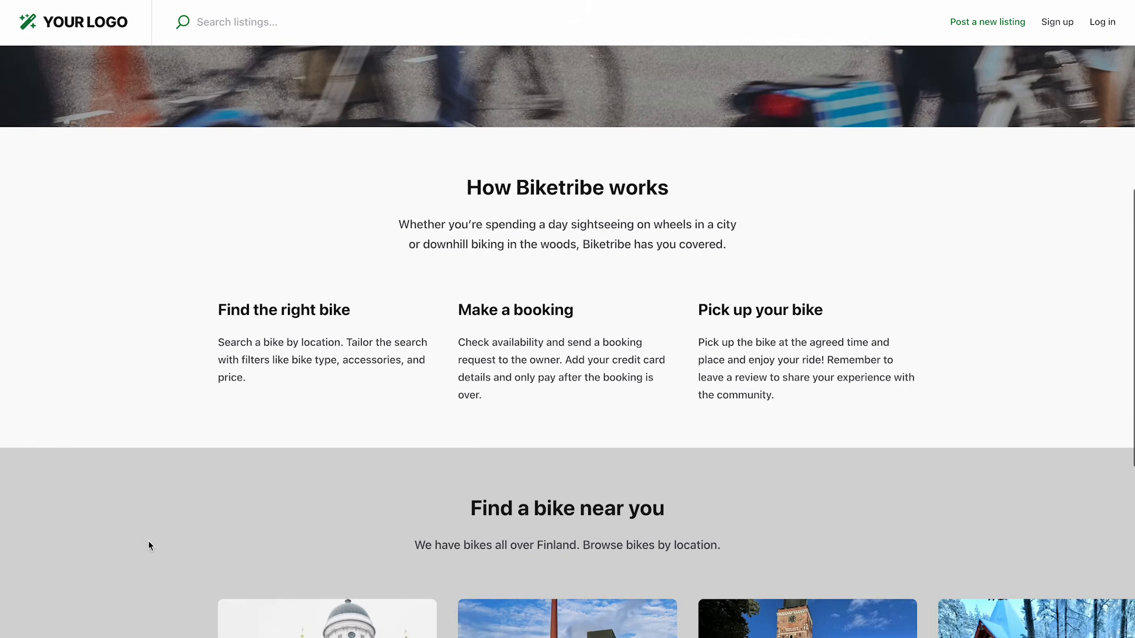
scroll(147, 540, down, 5)
scroll(908, 369, right, 2)
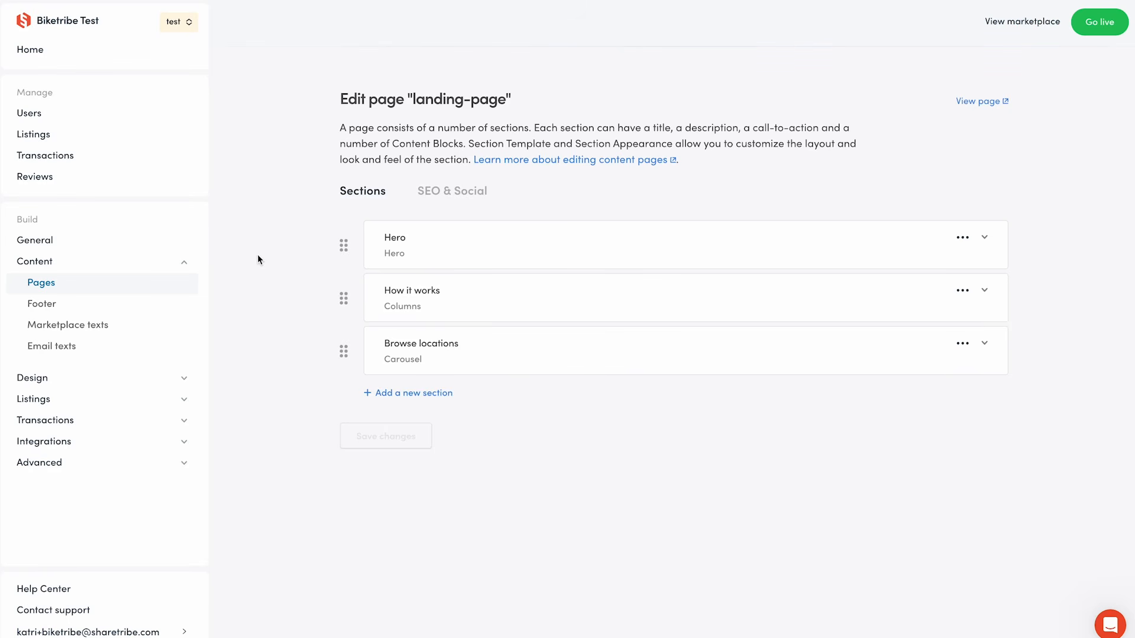
On the SEO & Social settings, set the page title to 'Biketribe – Bikes and gear for every surface'.
mouse_move(345, 353)
mouse_down()
mouse_move(346, 297)
mouse_move(342, 353)
mouse_up()
click(471, 201)
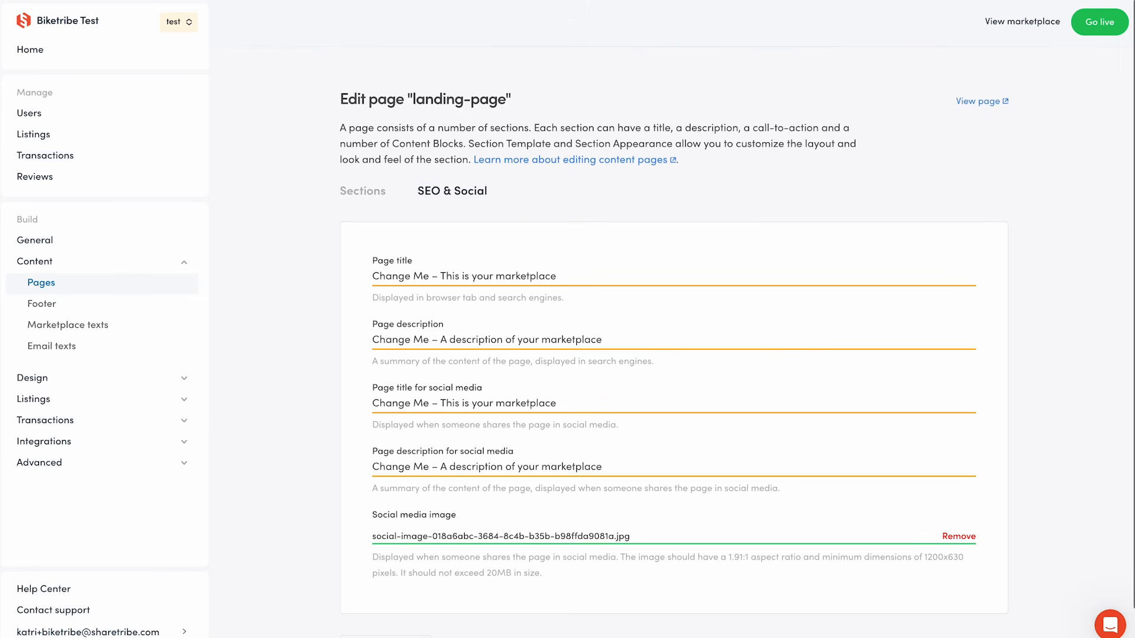
triple_click(400, 277)
text(Biketribe – Bikes and gear for every surface)
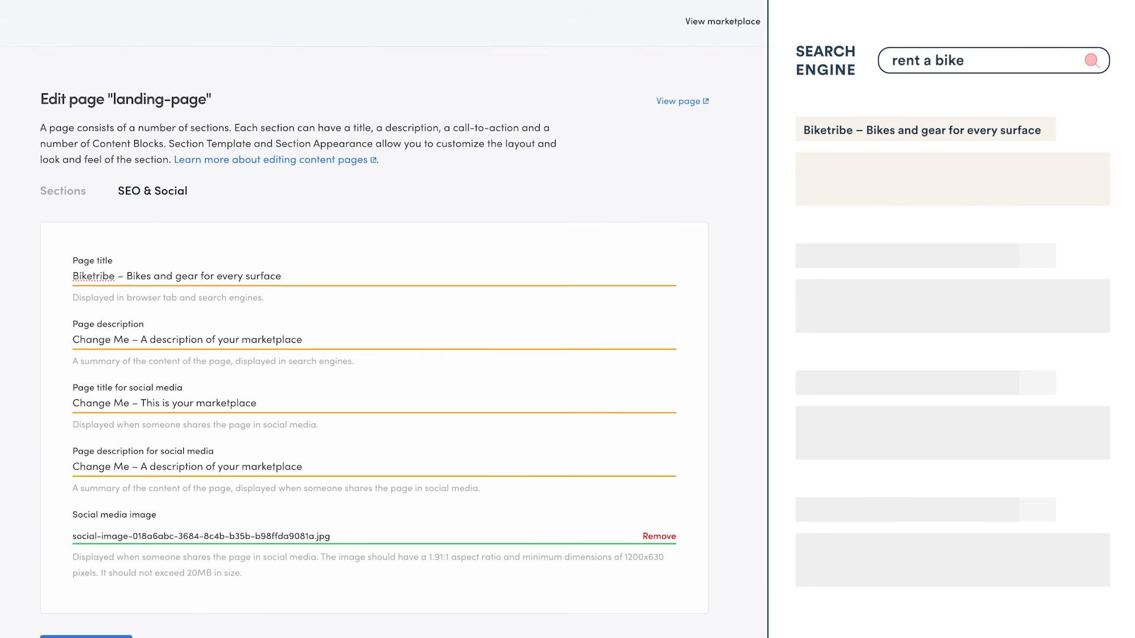
Set the page description to 'Explore cities and trails with ease. Find the perfect ride for your adventure. Rent, ride, and embrace the cycling community with Biketribe.'.
triple_click(119, 339)
text(Explore cities and trails with ease. Find the perfect ride for your adventure. Rent, ride, and embrace the cycling community with Biketribe.)
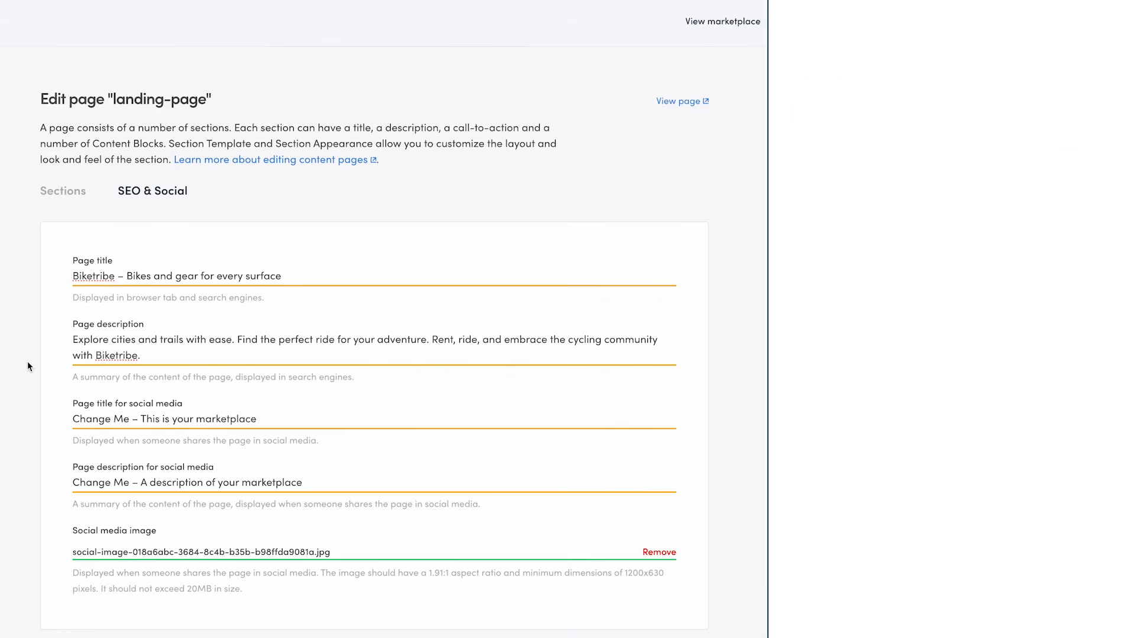
Set the social media page title to 'Biketribe – Bikes and gear for every surface.'.
triple_click(93, 419)
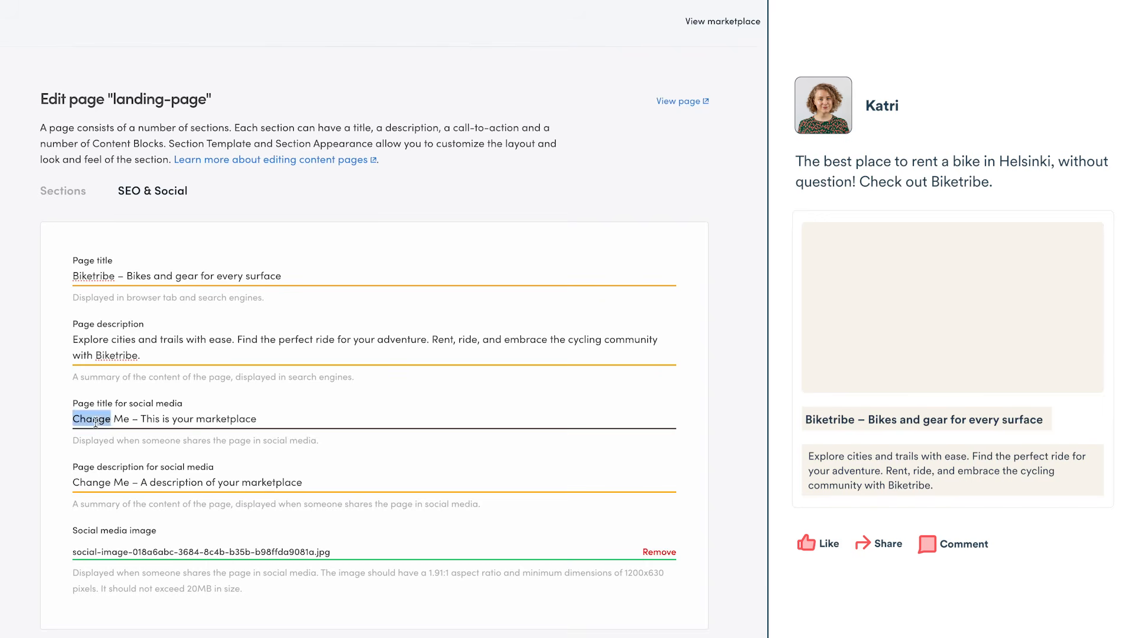
text(Biketribe – Bikes and gear for every surface)
click(97, 349)
click(83, 426)
key(BackSpace)
text(.)
Copy the page description into the social media page description field.
click(100, 342)
triple_click(100, 342)
key(super+c)
click(187, 483)
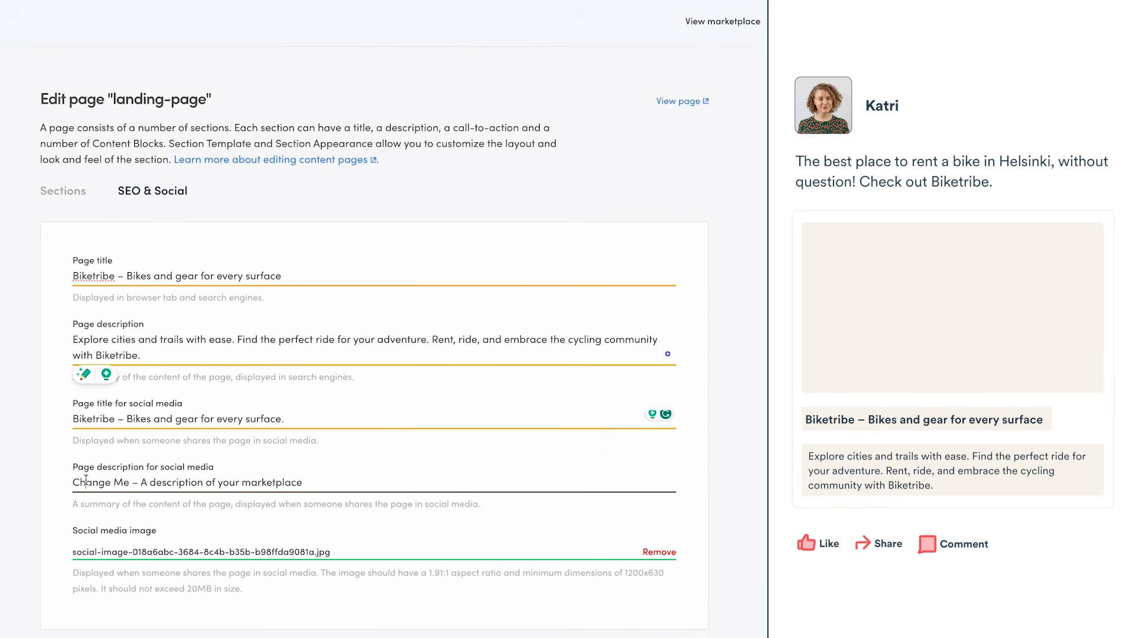
key(super+a)
key(super+v)
Replace the social media image with a new bike photo and save the changes.
scroll(706, 600, down, 2)
click(658, 490)
click(121, 493)
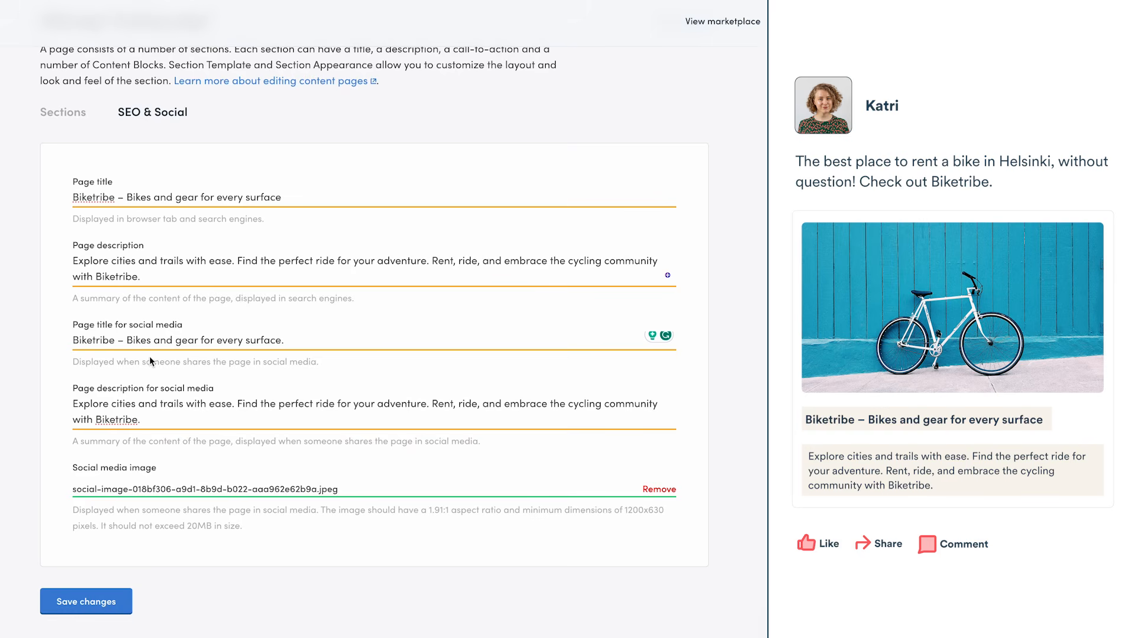
click(125, 601)
Delete the about page from the Pages list.
click(168, 289)
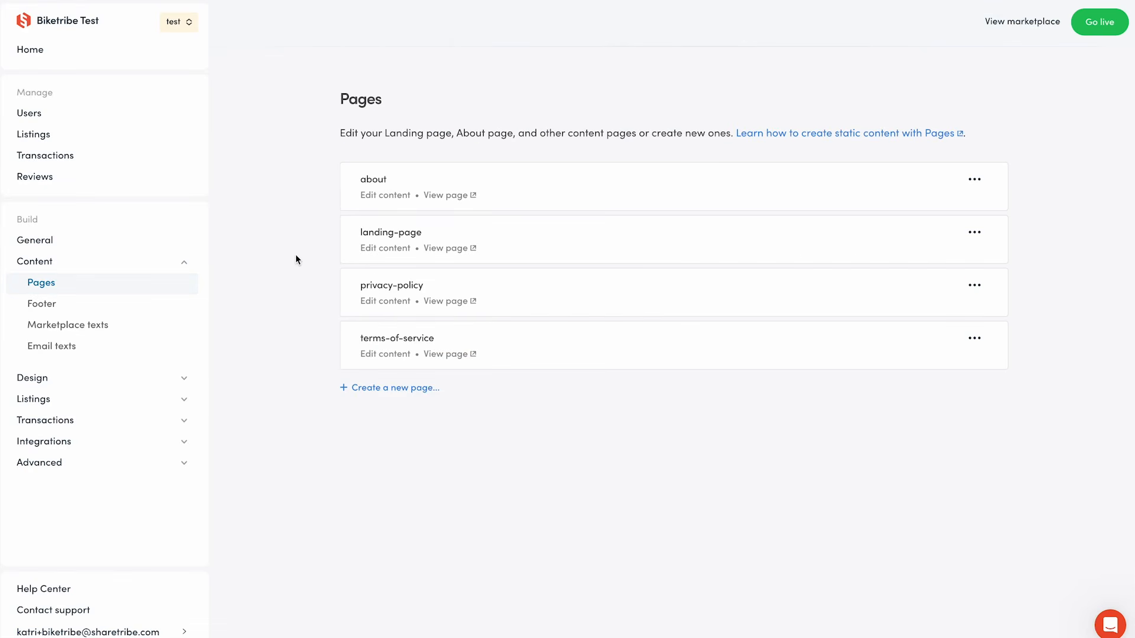
click(974, 179)
click(980, 203)
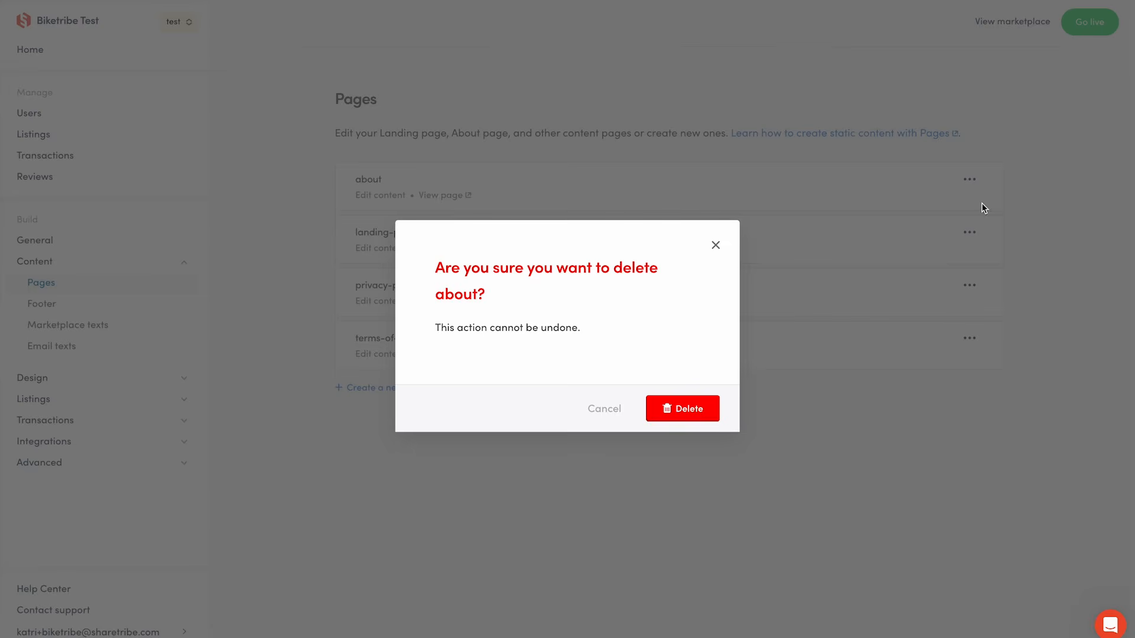
click(695, 409)
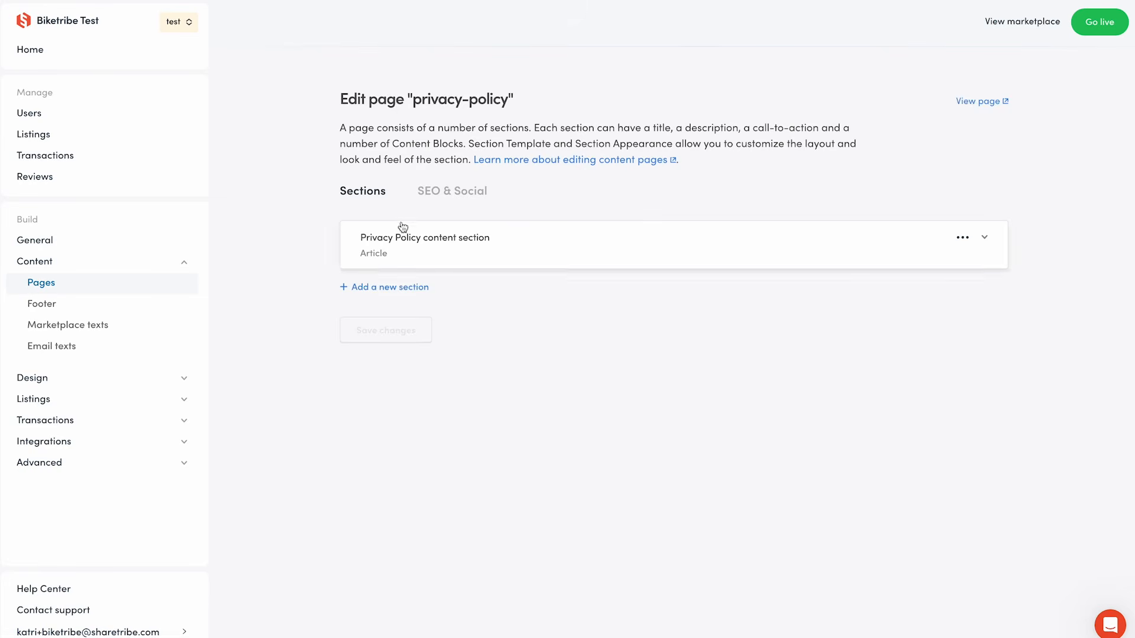
Replace the privacy-policy page's content block text with the pasted privacy policy text.
click(399, 235)
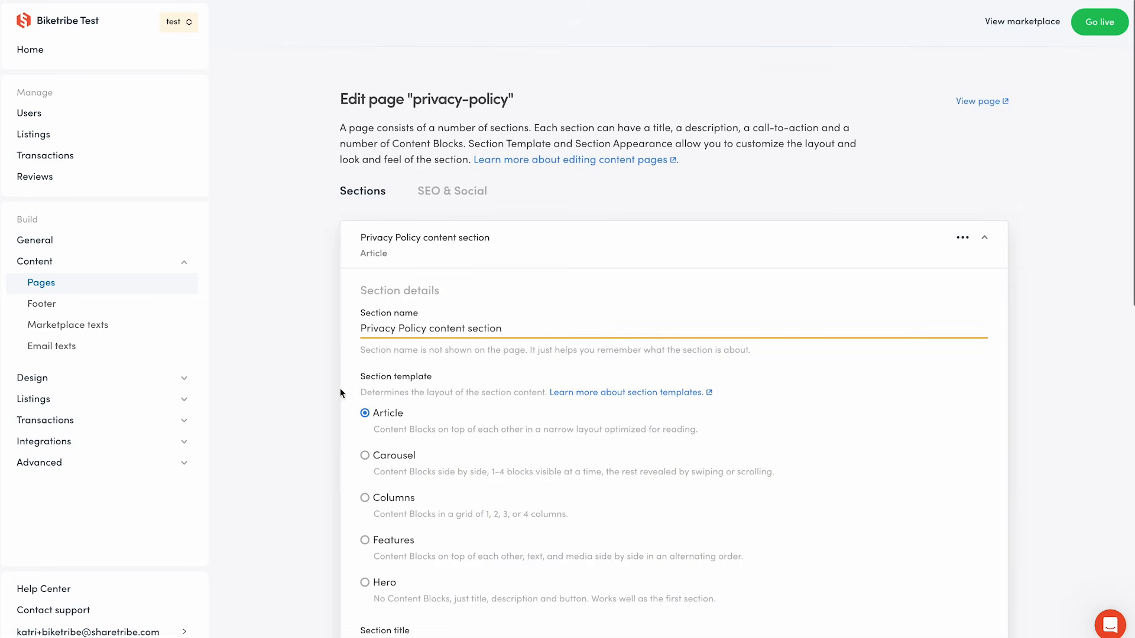
scroll(299, 398, down, 15)
click(418, 314)
key(ctrl+a)
key(ctrl+v)
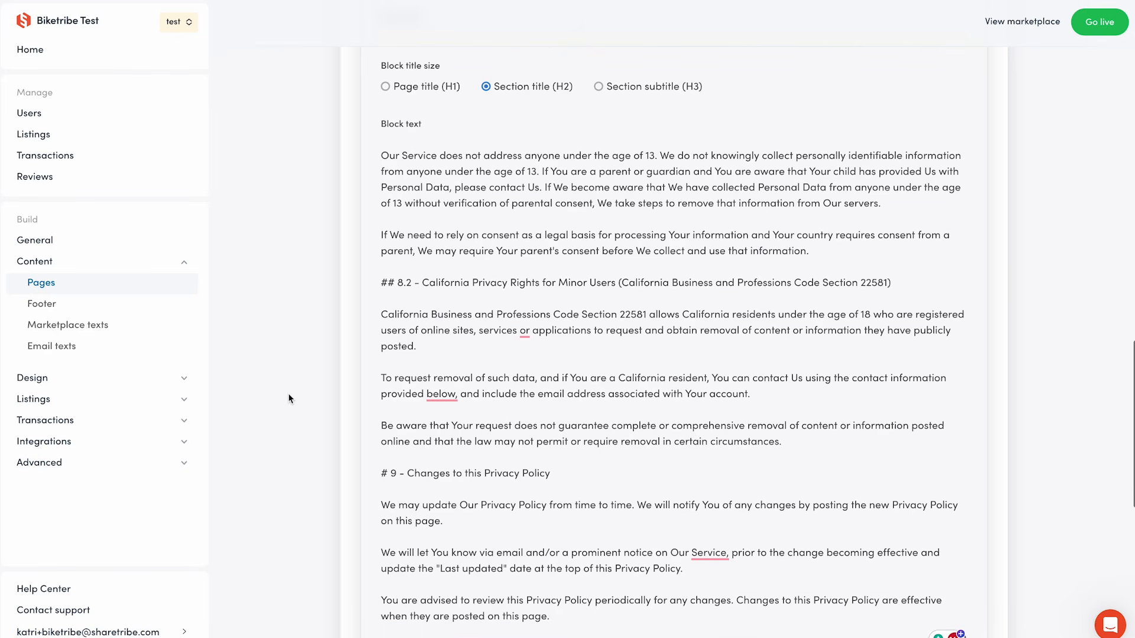
scroll(288, 399, down, 9)
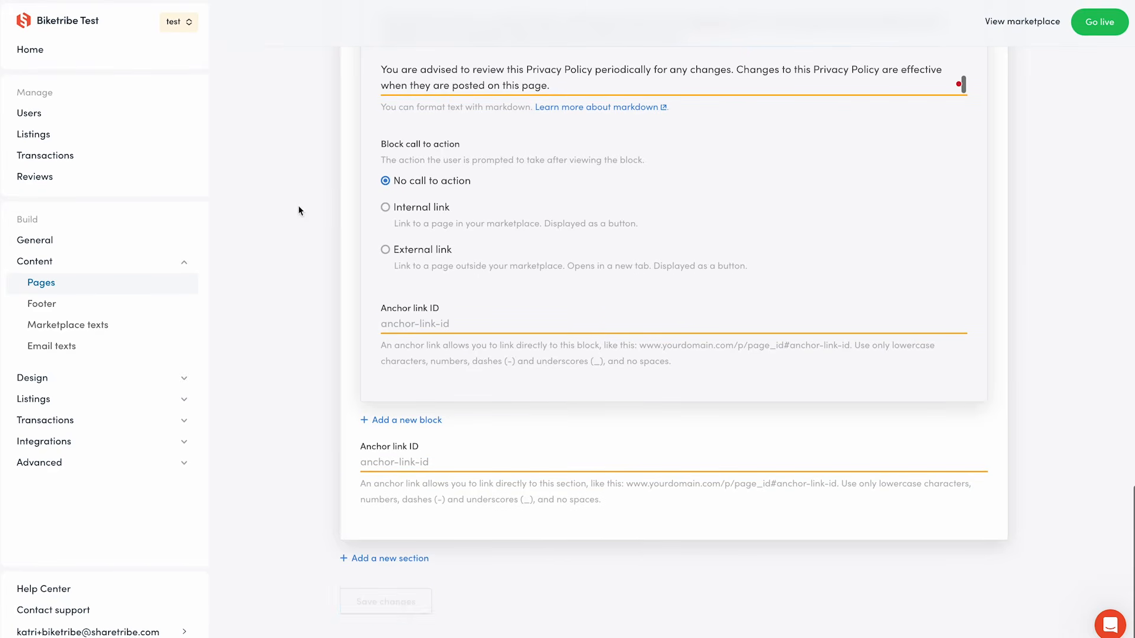
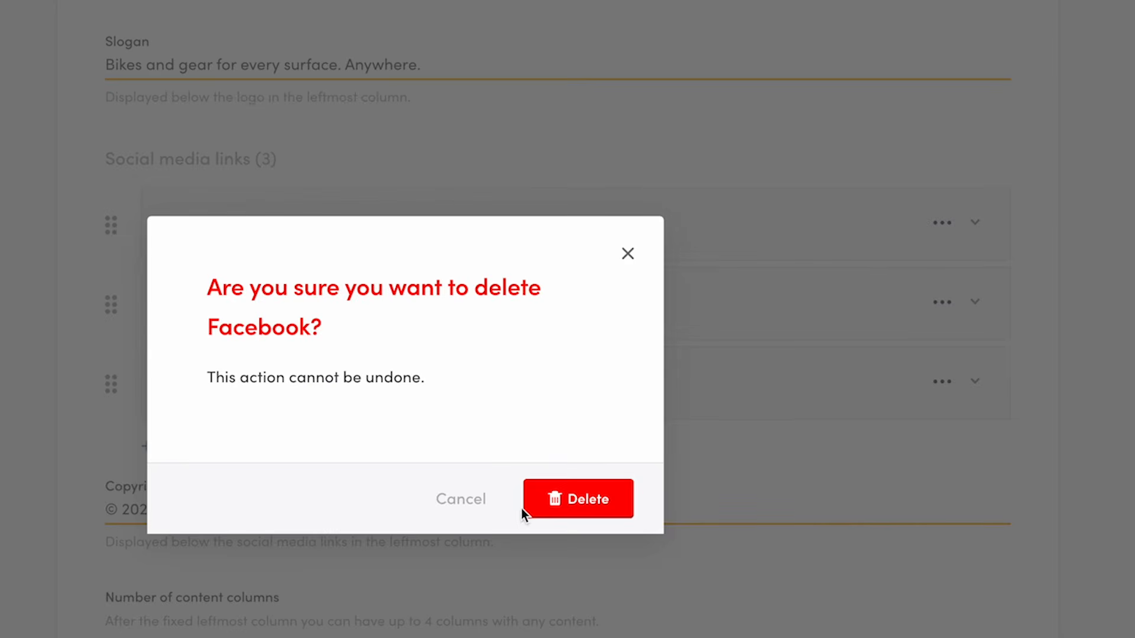
Delete the old social media links and add a Facebook link with the Biketribe Facebook page URL.
click(548, 502)
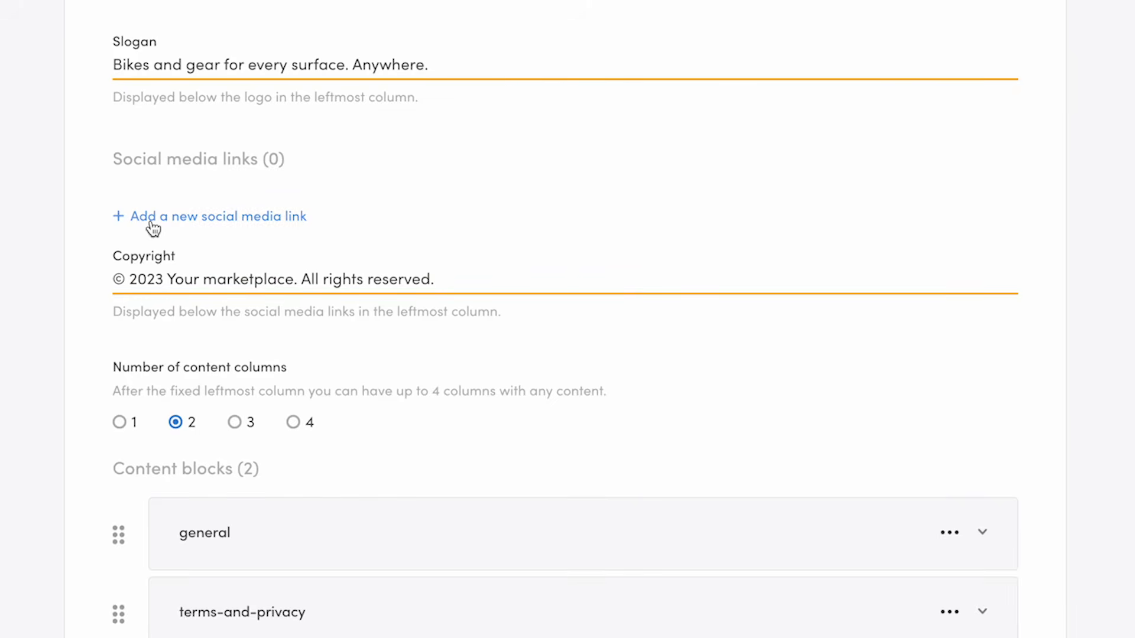
click(293, 218)
click(152, 227)
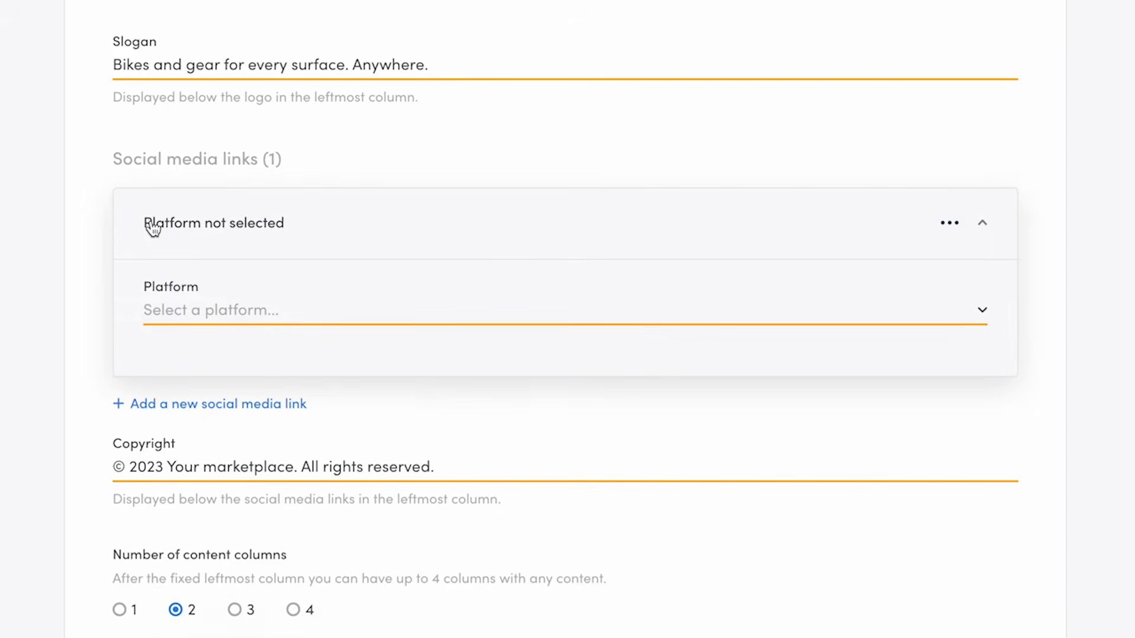
click(402, 311)
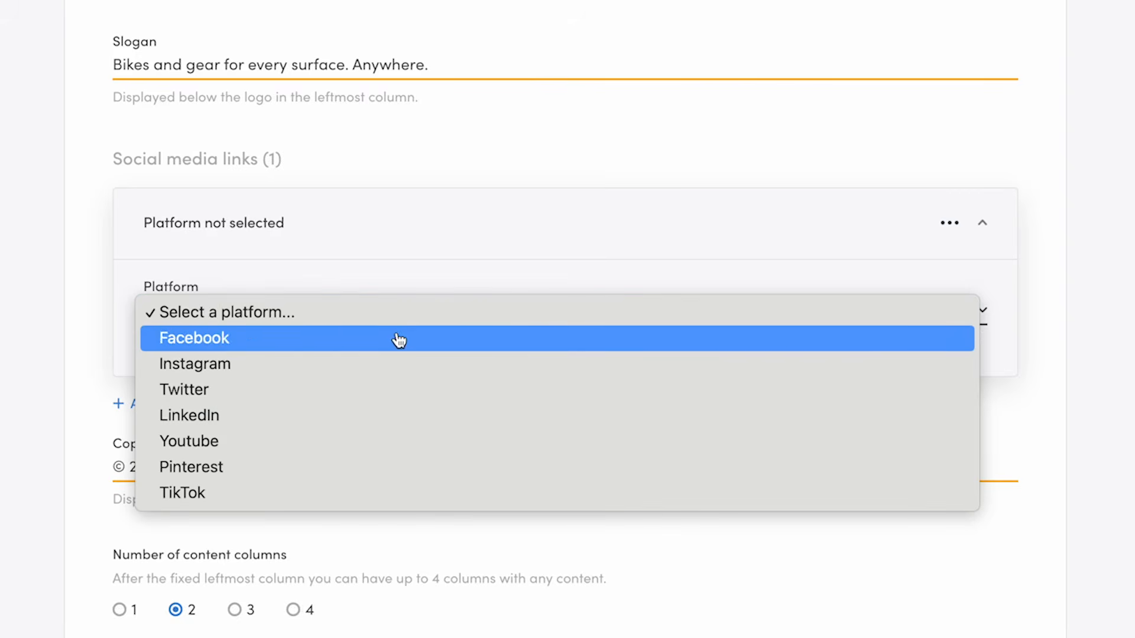
click(398, 337)
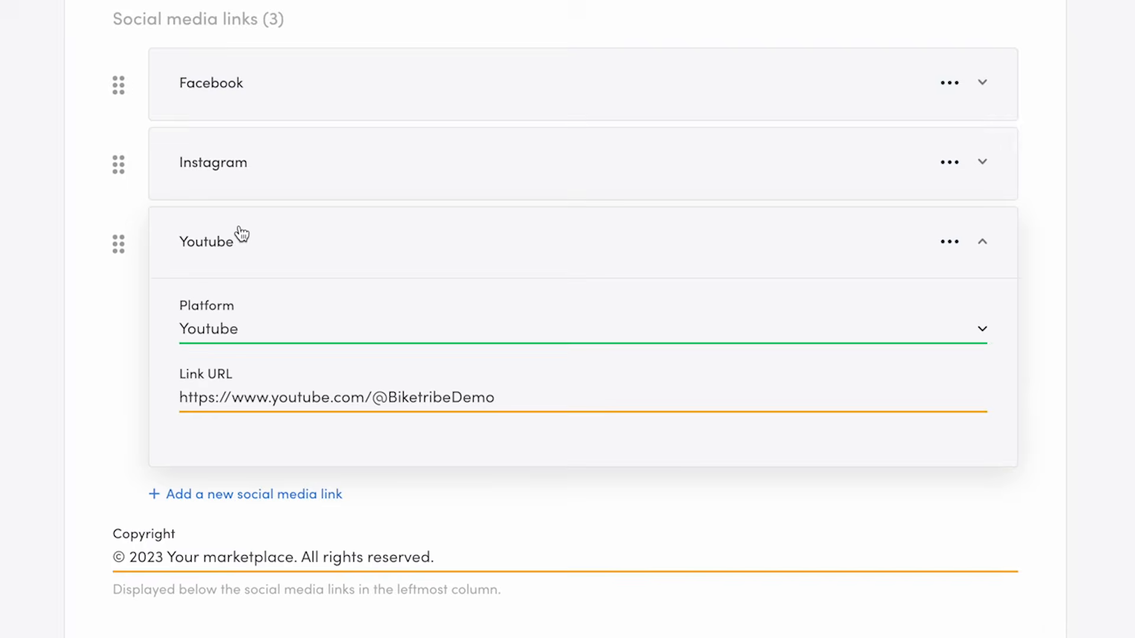
click(241, 235)
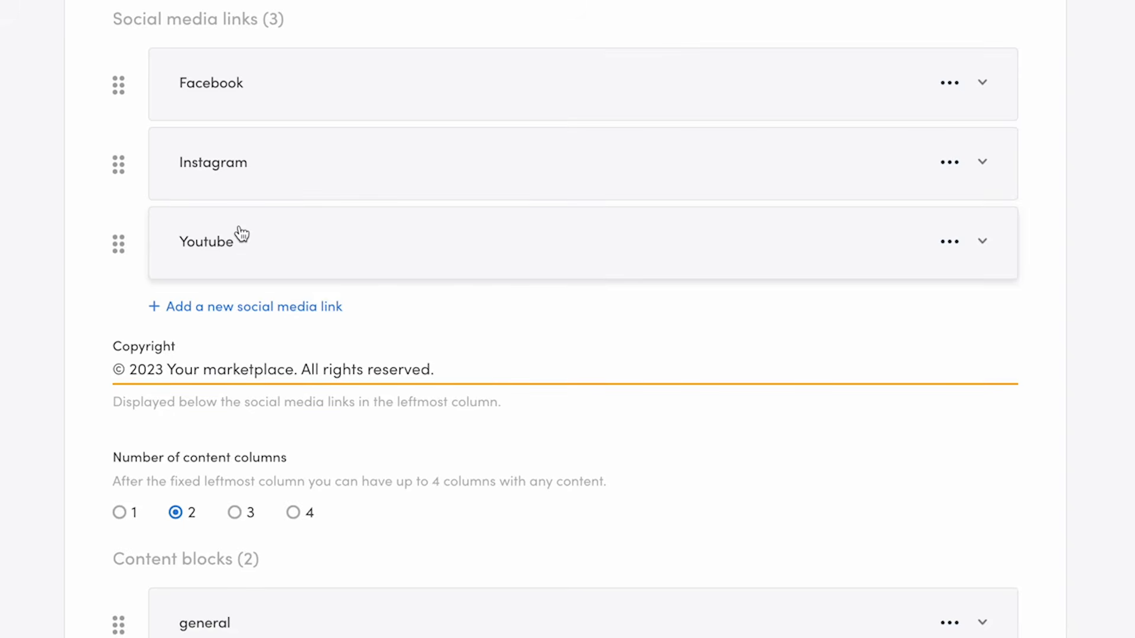
Change the footer copyright text to read © 2023 Biketribe. All rights reserved.
double_click(255, 367)
text(Biketribe)
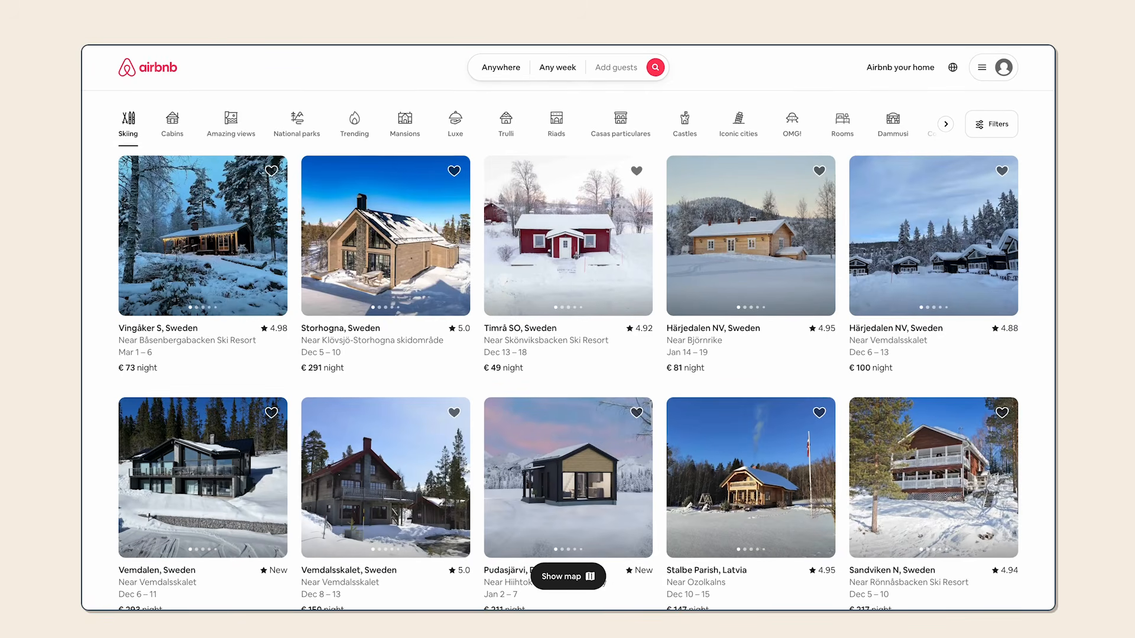
Delete a line of links from the general footer content block's text.
scroll(568, 373, down, 12)
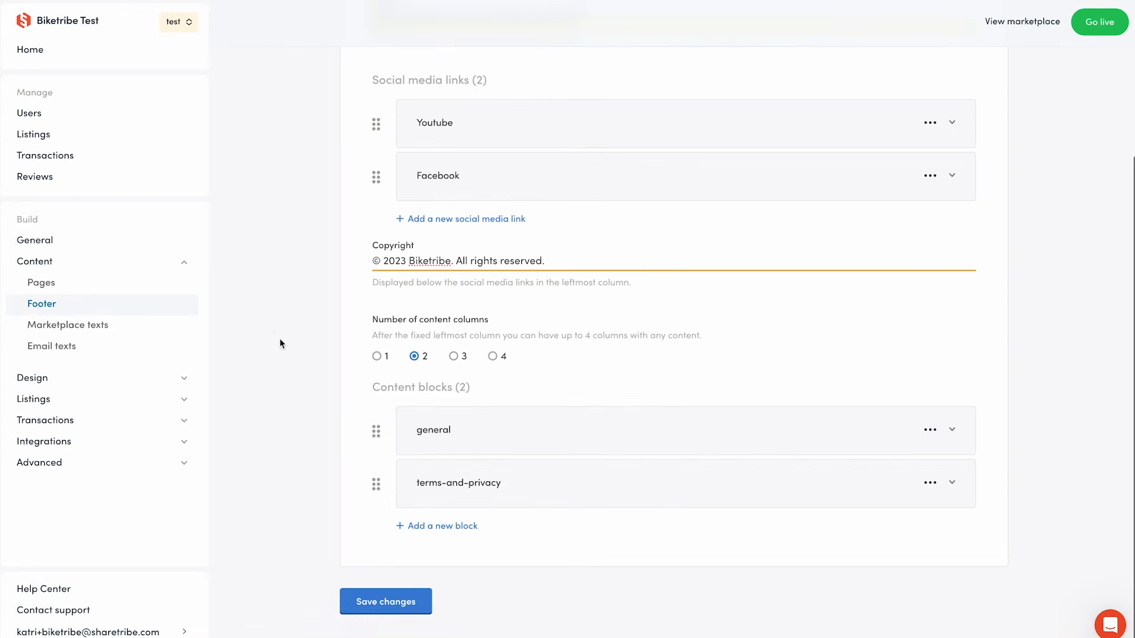
click(473, 424)
scroll(562, 483, down, 3)
triple_click(557, 385)
key(BackSpace)
key(Delete)
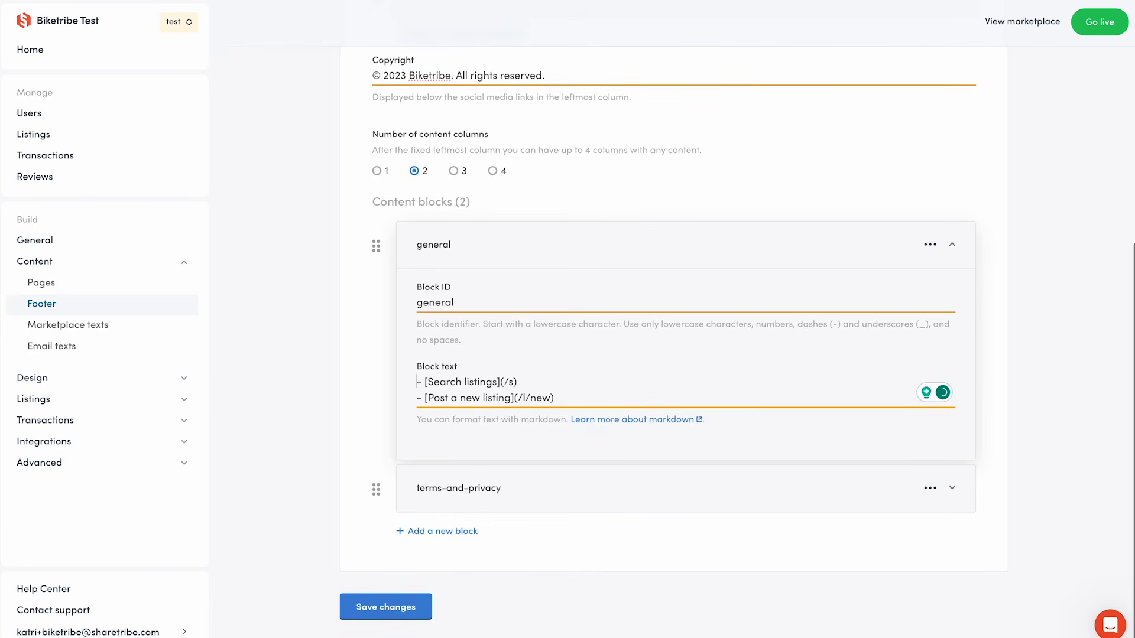
Review the terms-and-privacy footer block's links and save the footer changes.
click(489, 497)
scroll(489, 504, down, 2)
scroll(489, 504, down, 1)
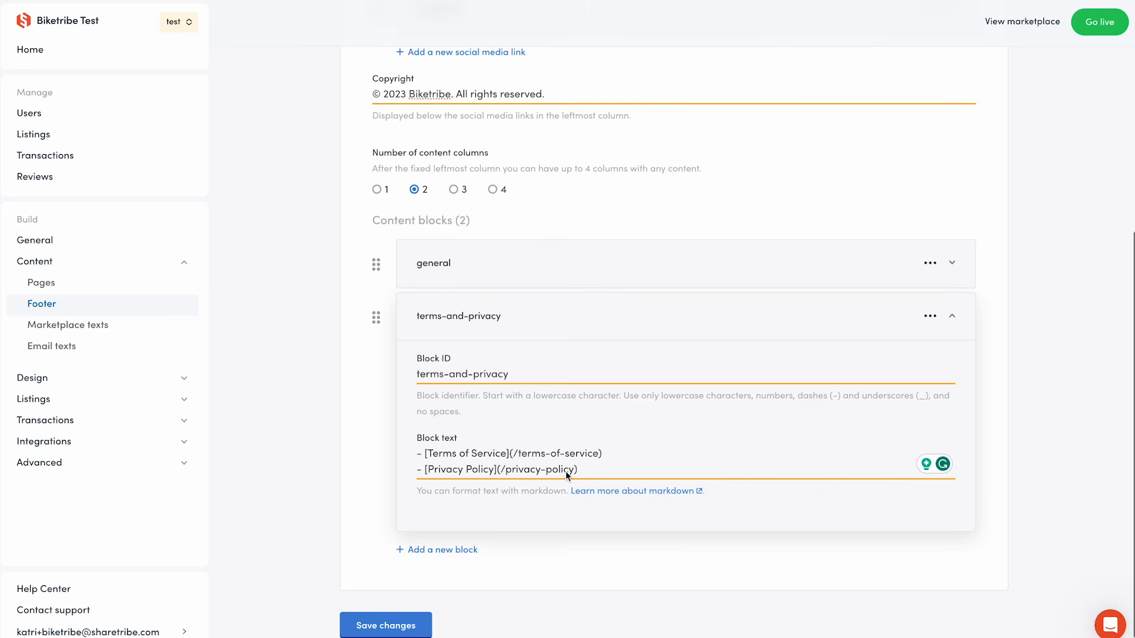
drag(426, 453, 506, 453)
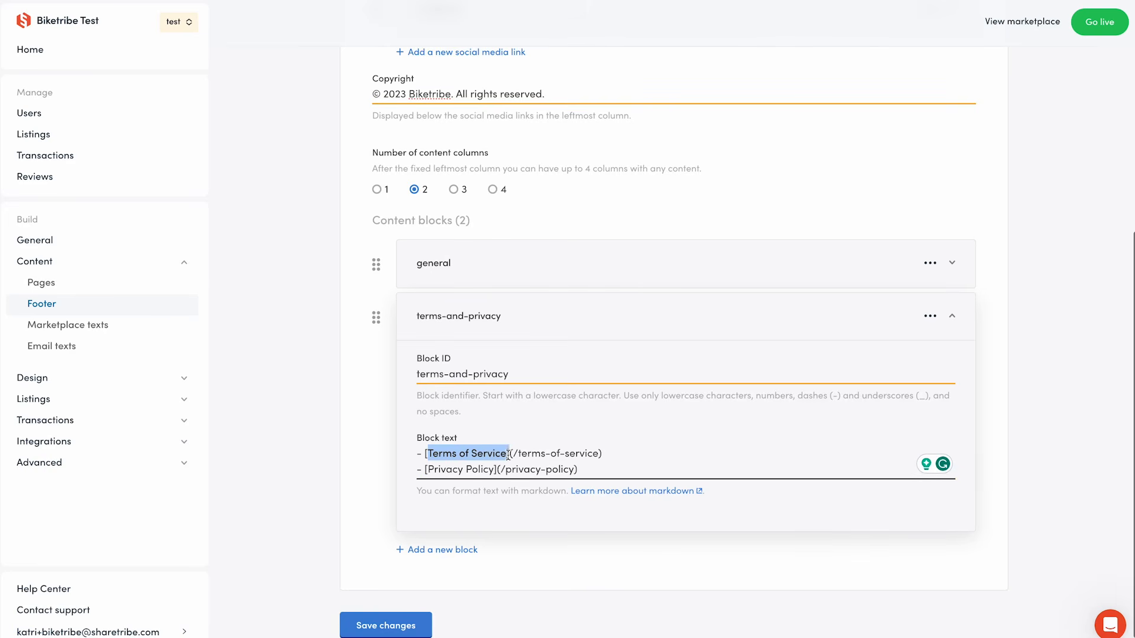
click(581, 523)
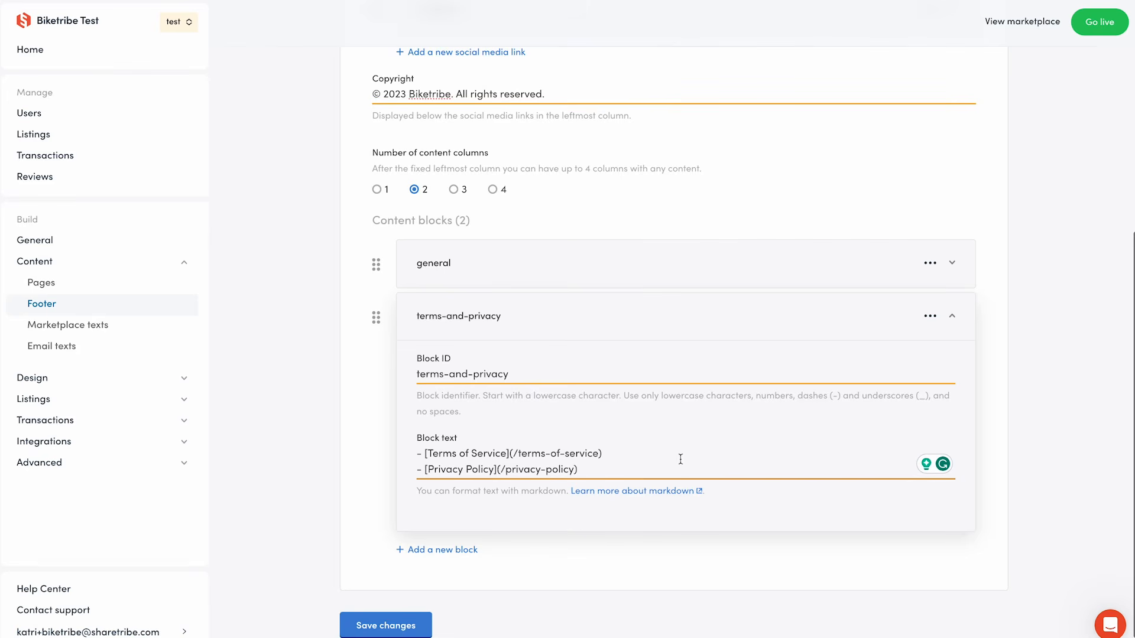
drag(688, 459, 299, 456)
click(412, 620)
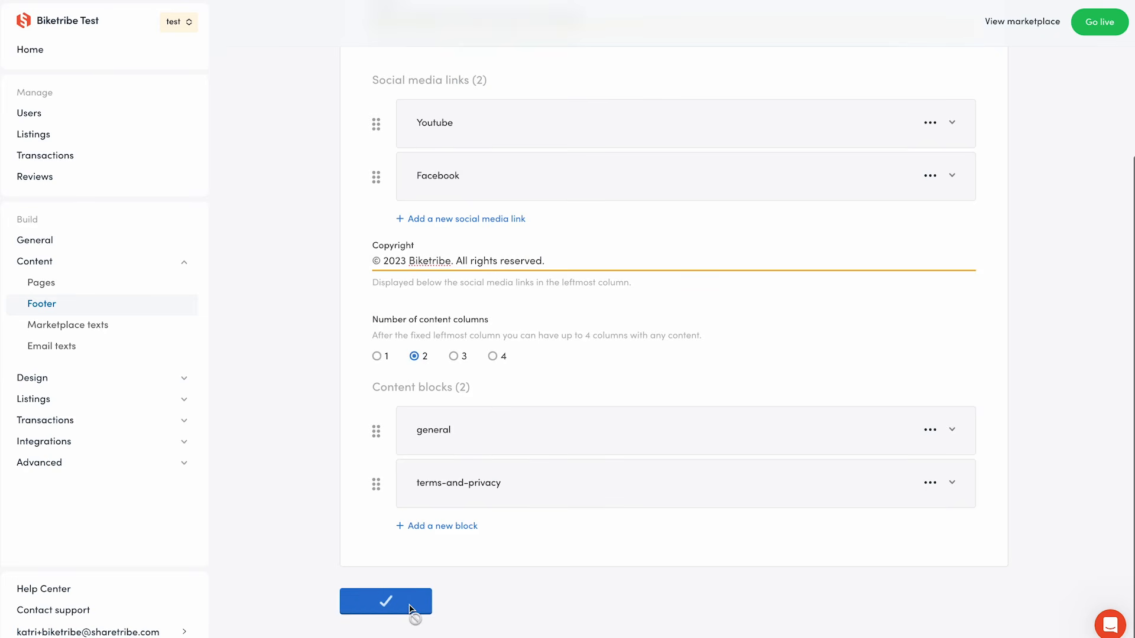
View the live marketplace landing page.
click(1012, 22)
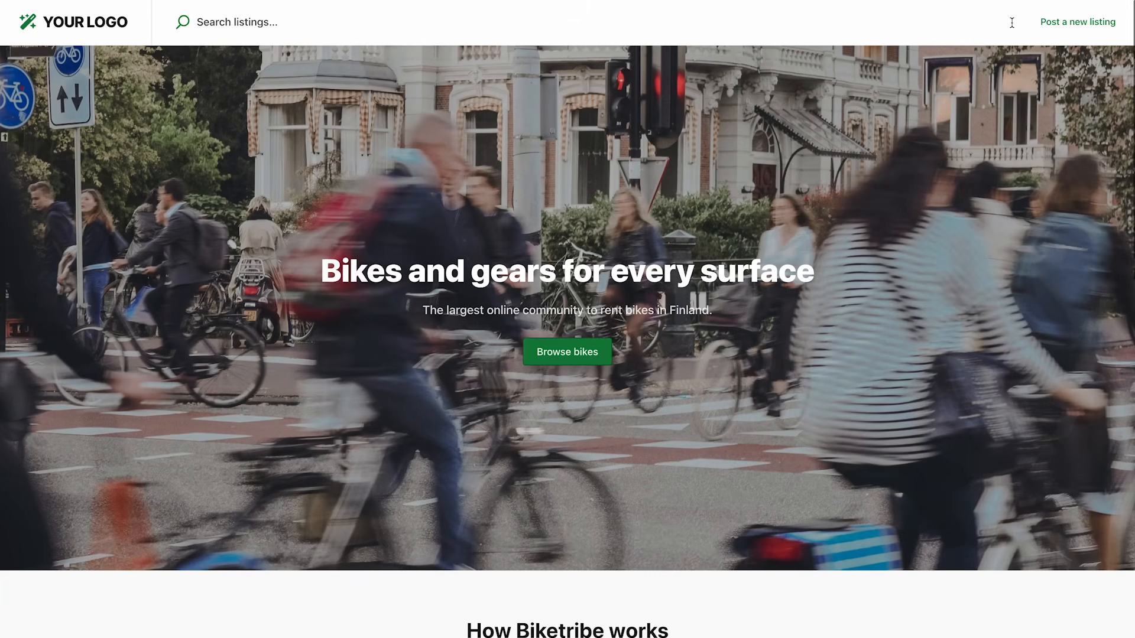
scroll(989, 325, down, 10)
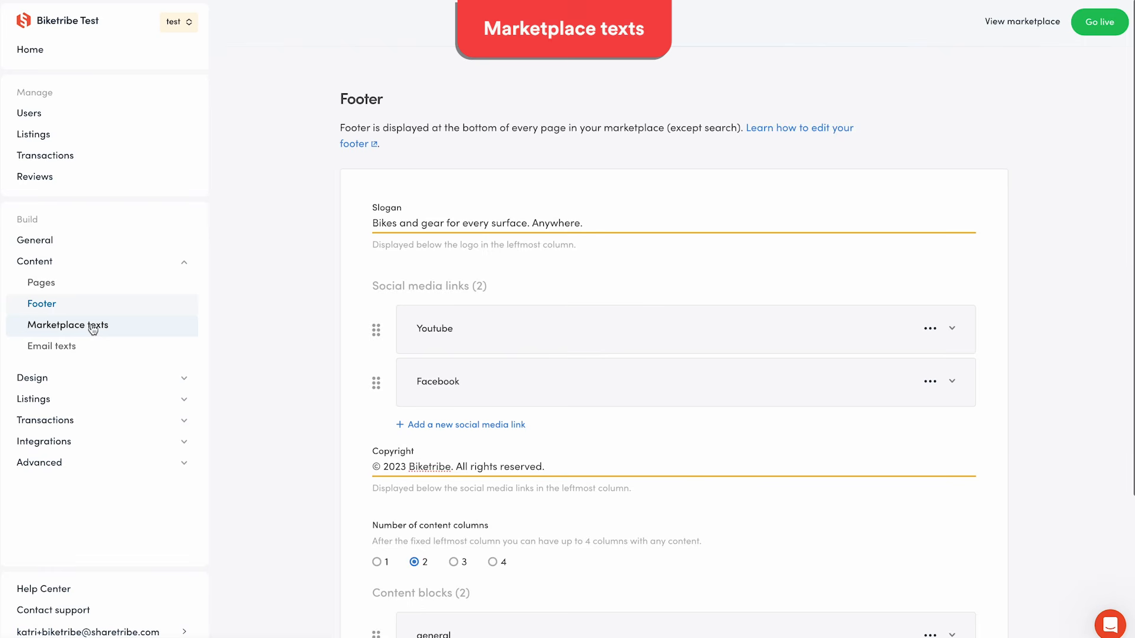
Remove "Hmm." from the PasswordRecoveryForm.emailNotFound marketplace text and save the marketplace texts.
click(91, 327)
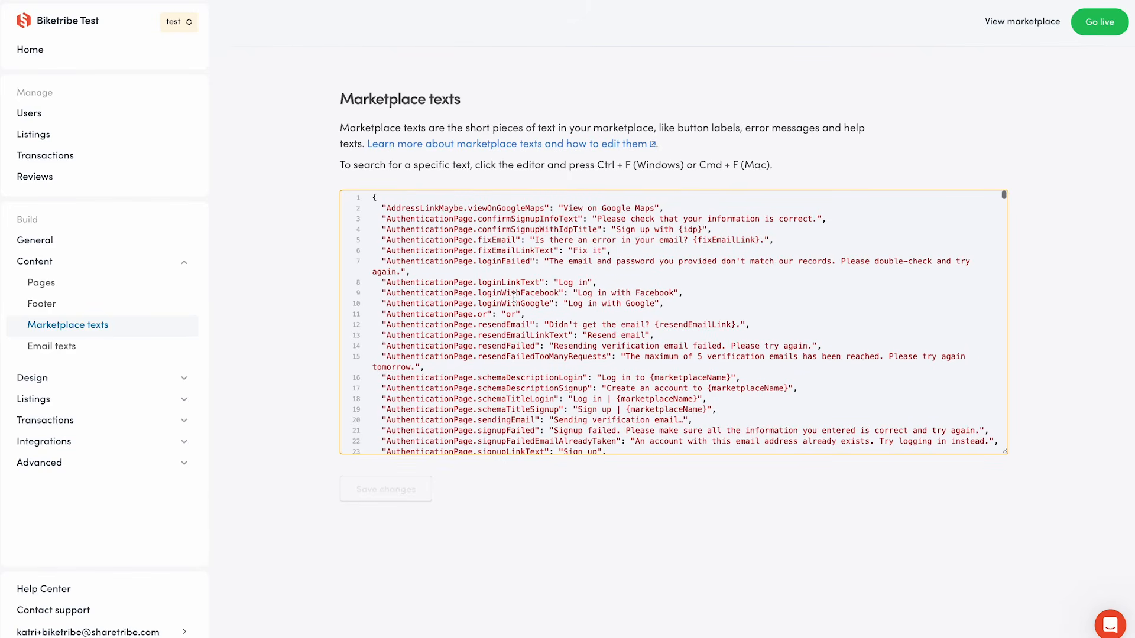
scroll(589, 378, down, 20)
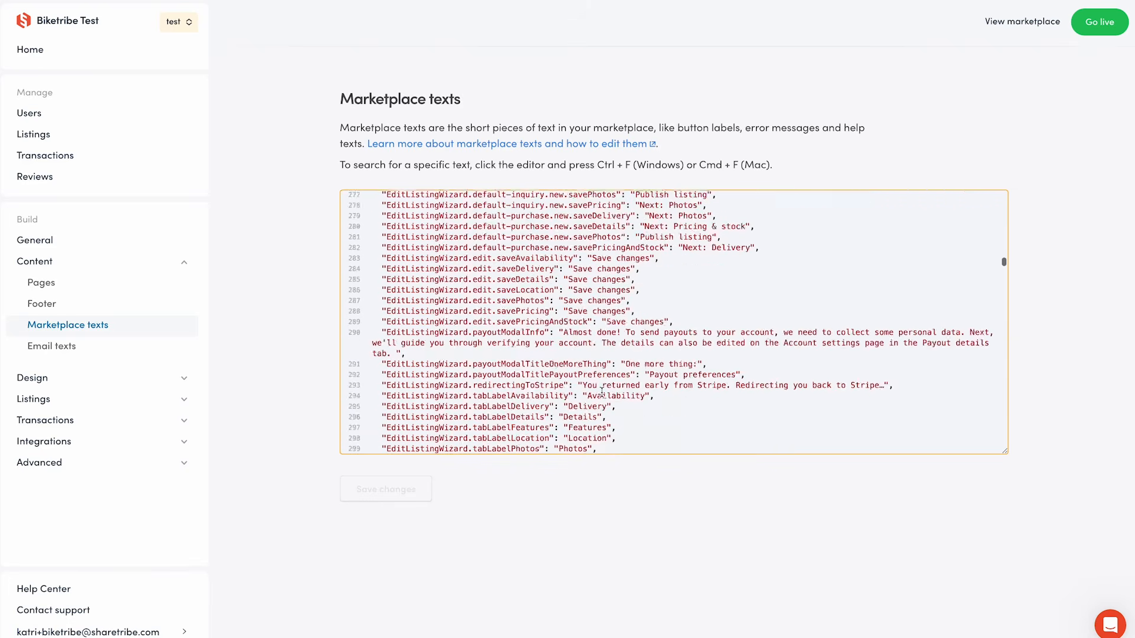
scroll(602, 392, down, 17)
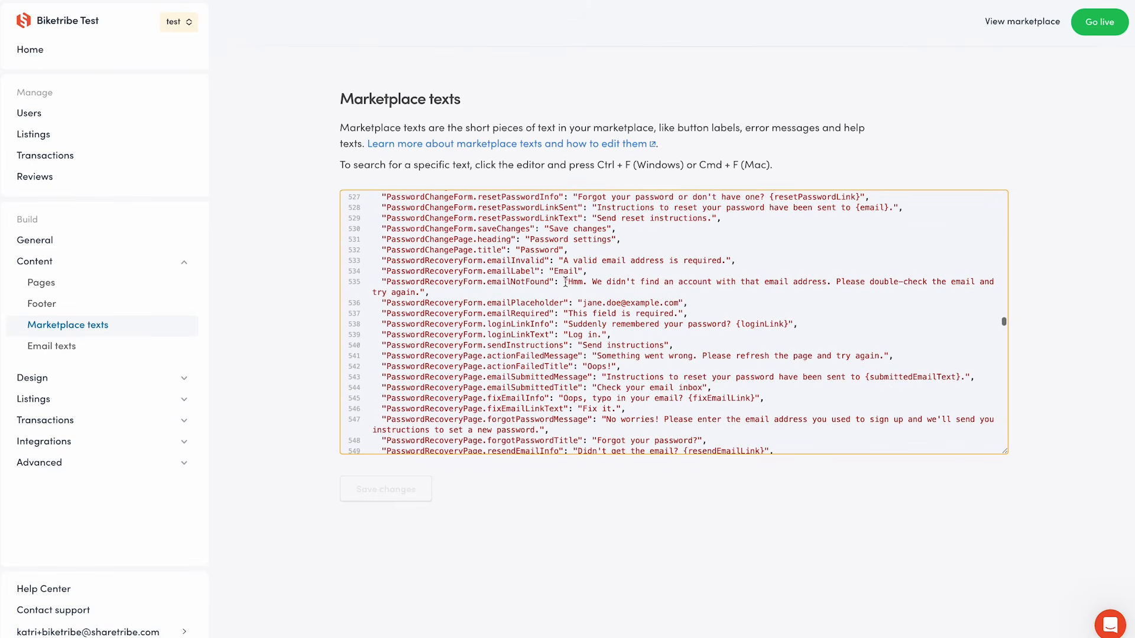
drag(567, 282, 416, 292)
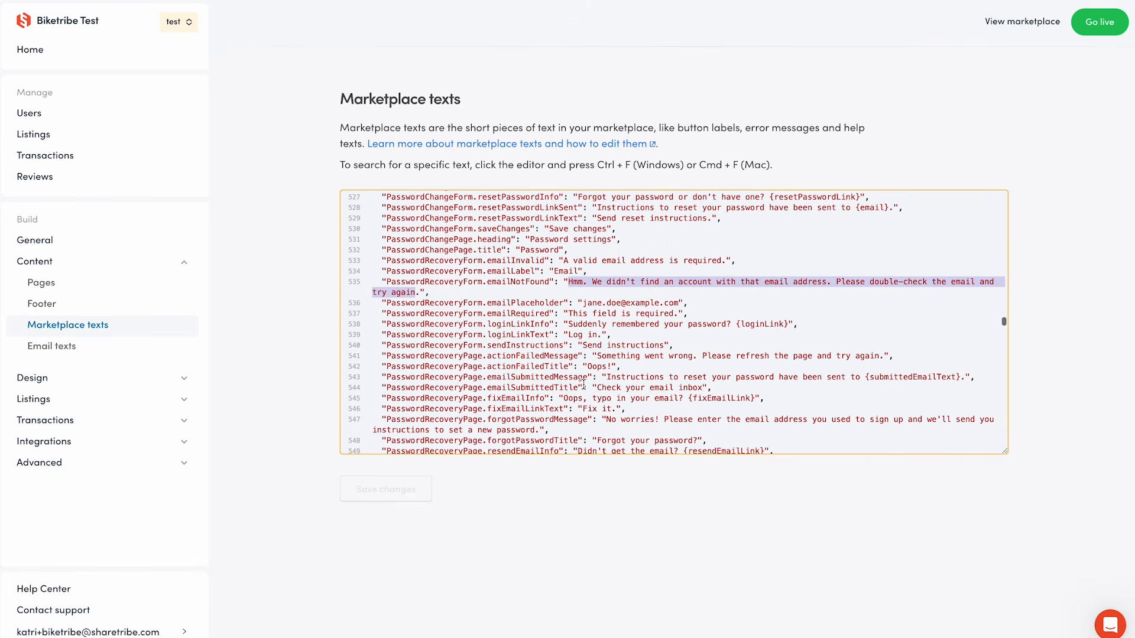
click(591, 281)
key(BackSpace)
key(BackSpace)
key(BackSpace)
key(BackSpace)
key(BackSpace)
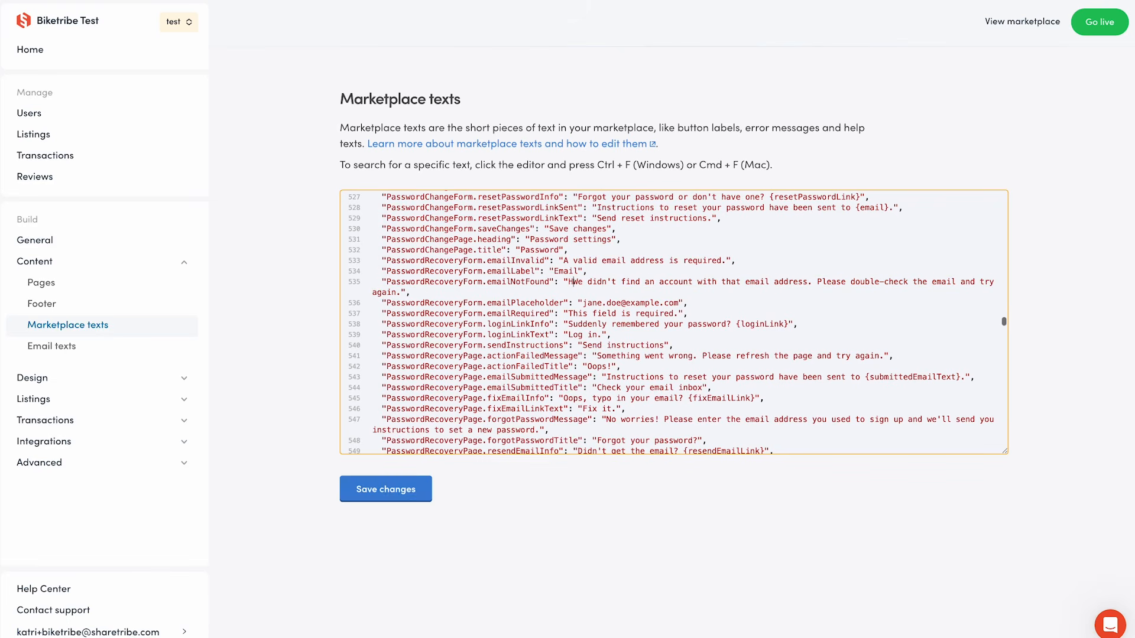
click(408, 496)
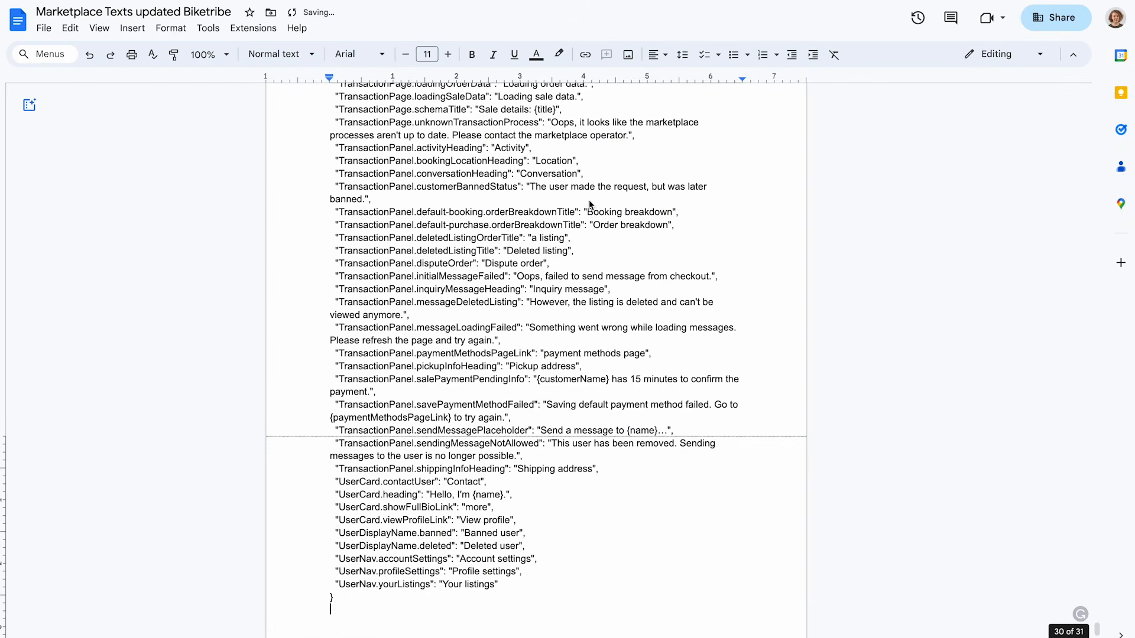
Switch to Google Docs and search the Marketplace Texts updated Biketribe document for bike owner.
key(ctrl+a)
scroll(555, 452, up, 20)
scroll(555, 452, up, 20)
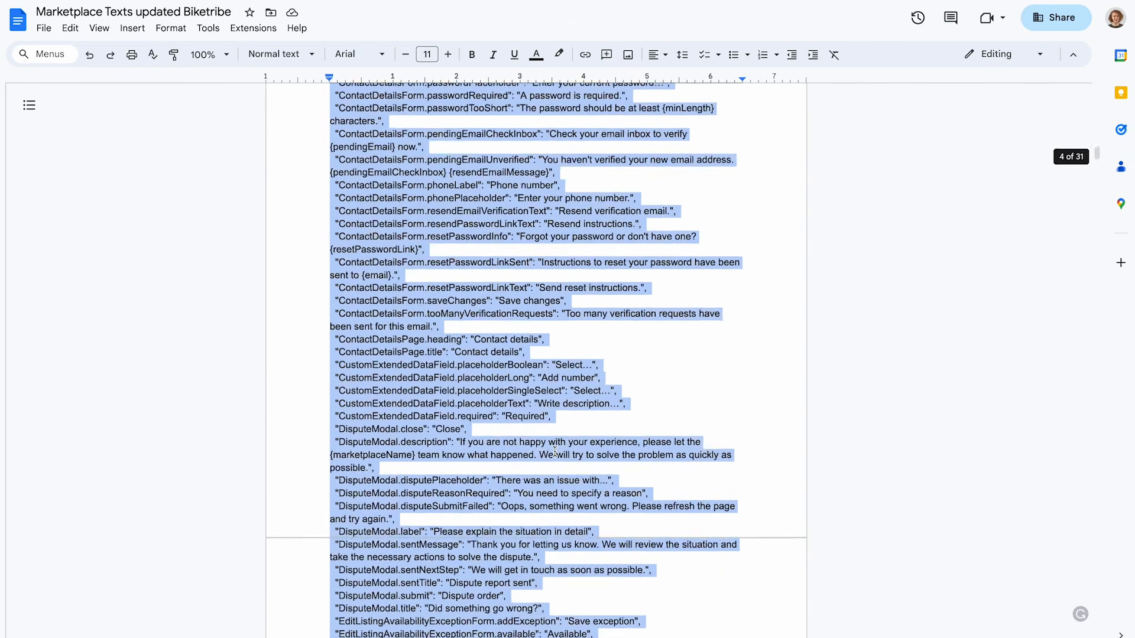
click(555, 453)
key(ctrl+f)
text(bike)
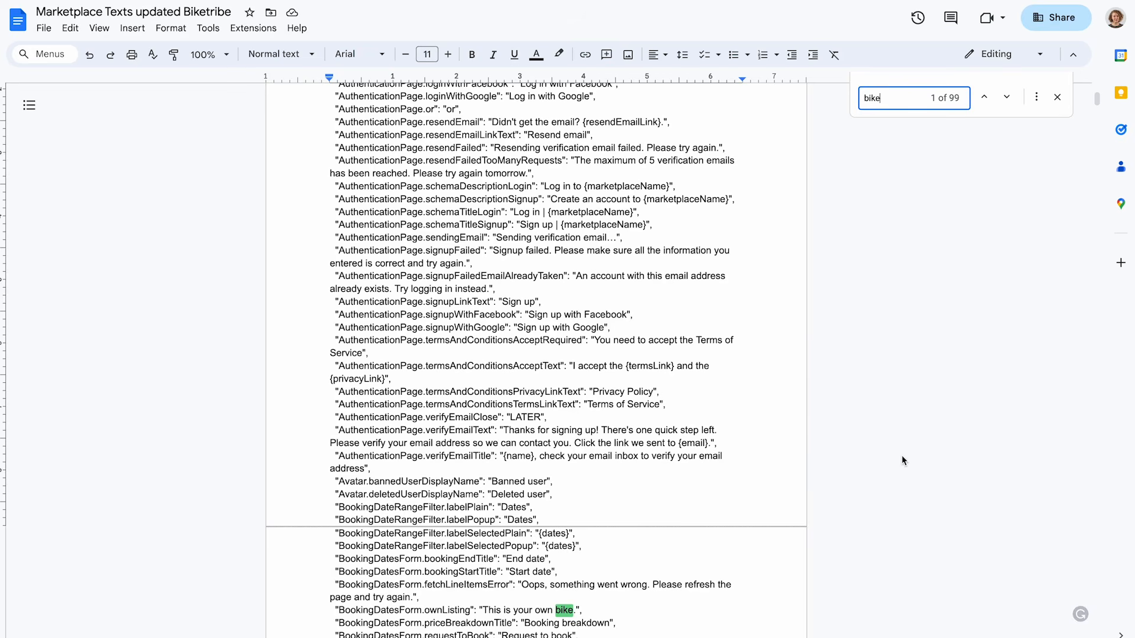
scroll(902, 459, down, 6)
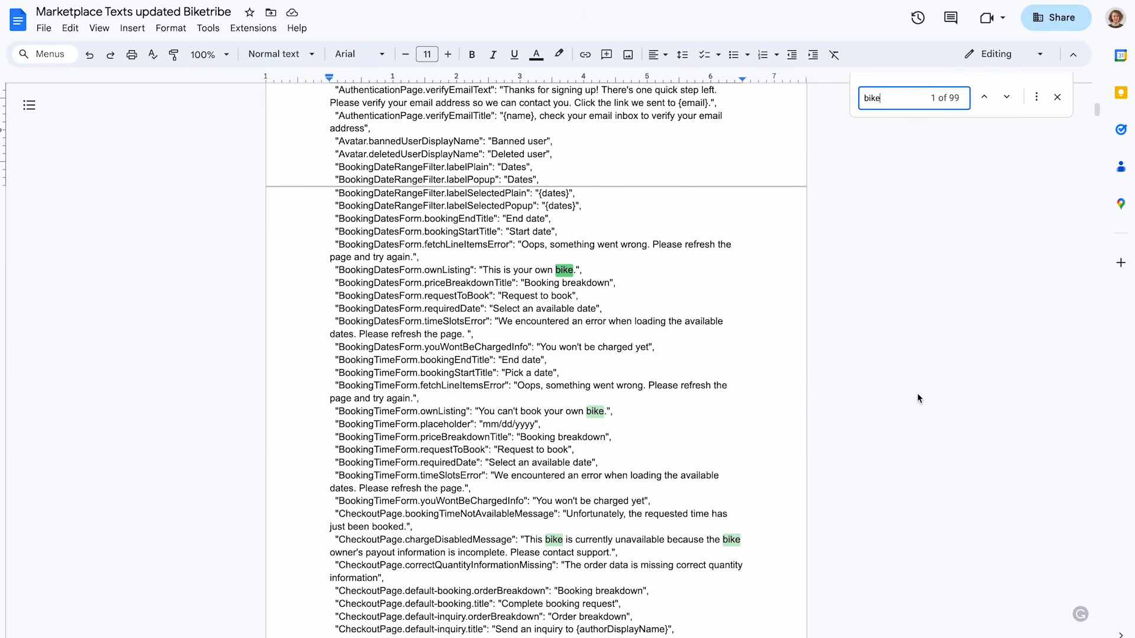
text(o)
text(wner)
scroll(787, 386, down, 4)
double_click(673, 294)
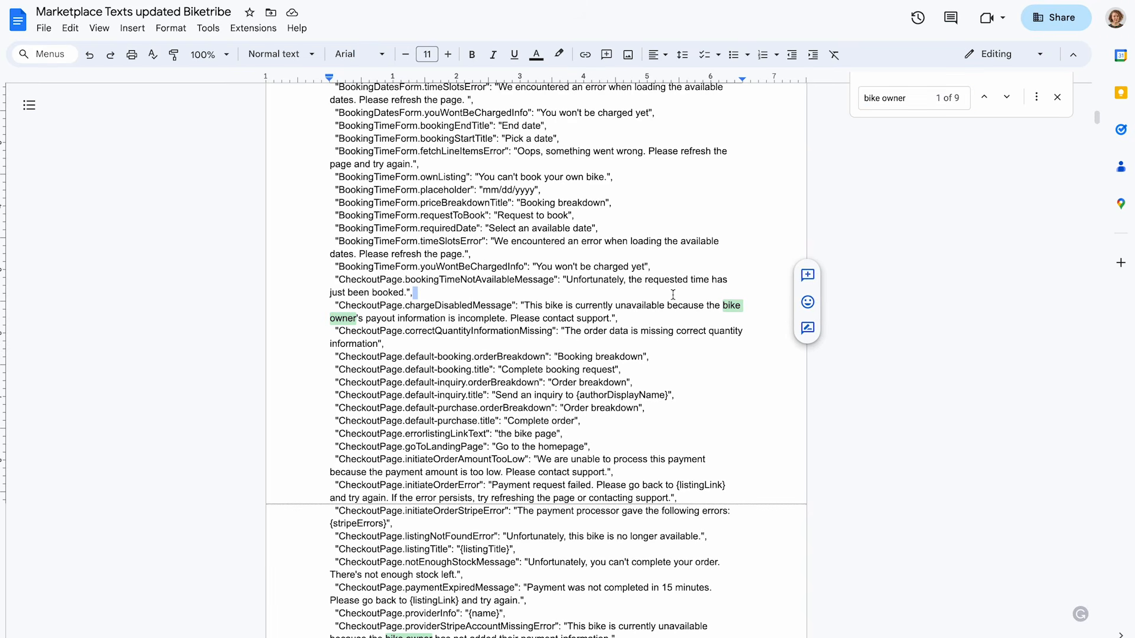
Replace all marketplace texts with the updated document's contents and save the changes.
key(ctrl+a)
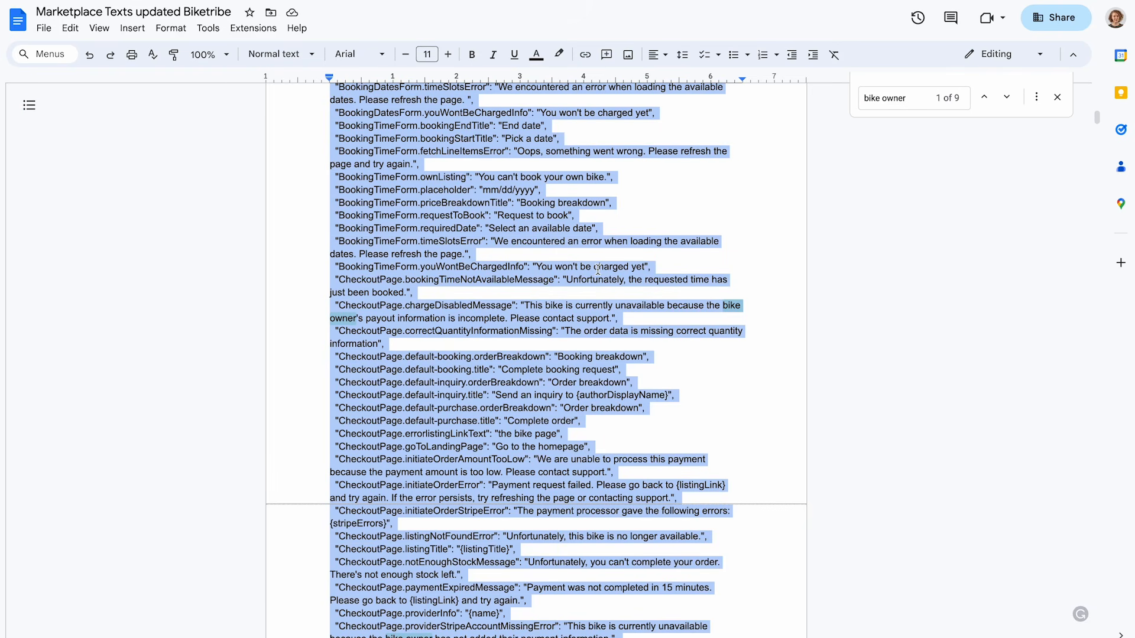
scroll(856, 348, down, 20)
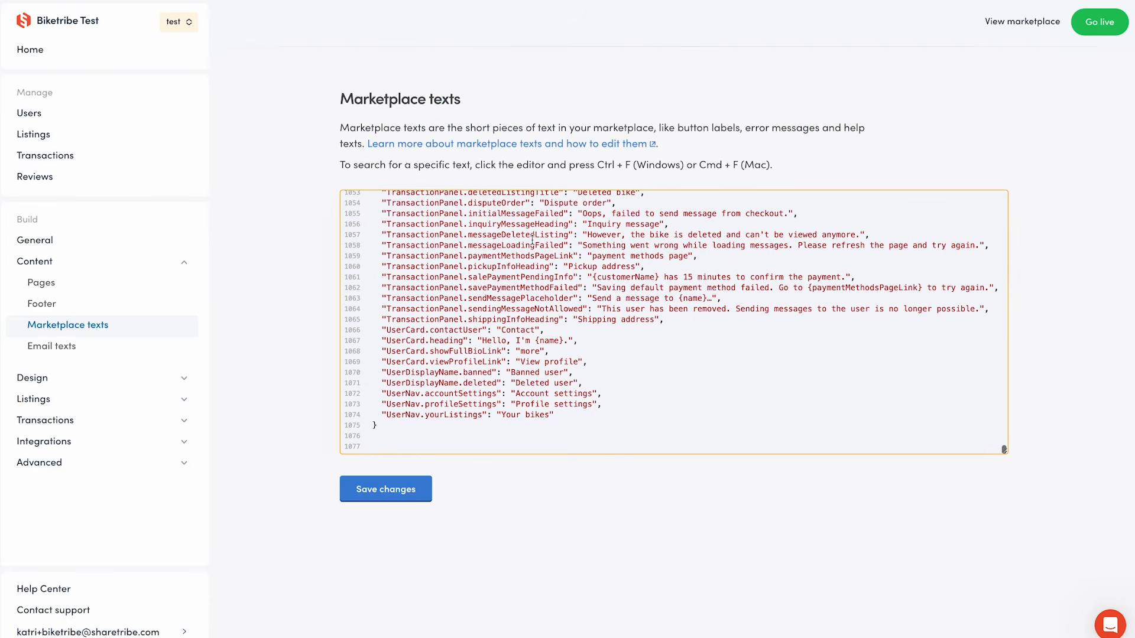
key(BackSpace)
key(BackSpace)
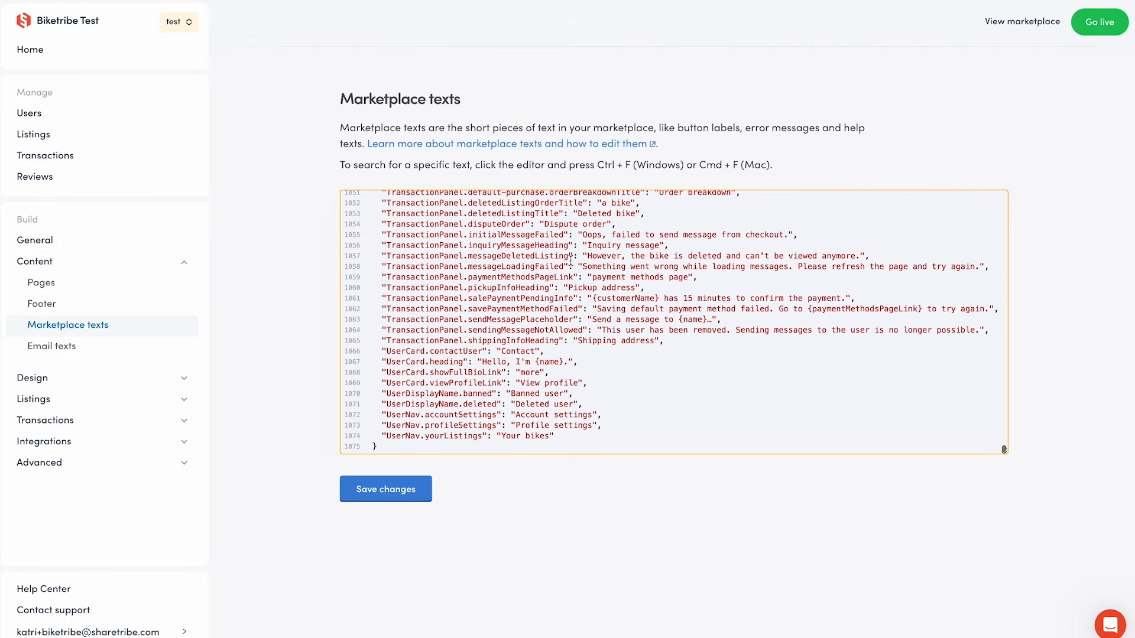
click(394, 483)
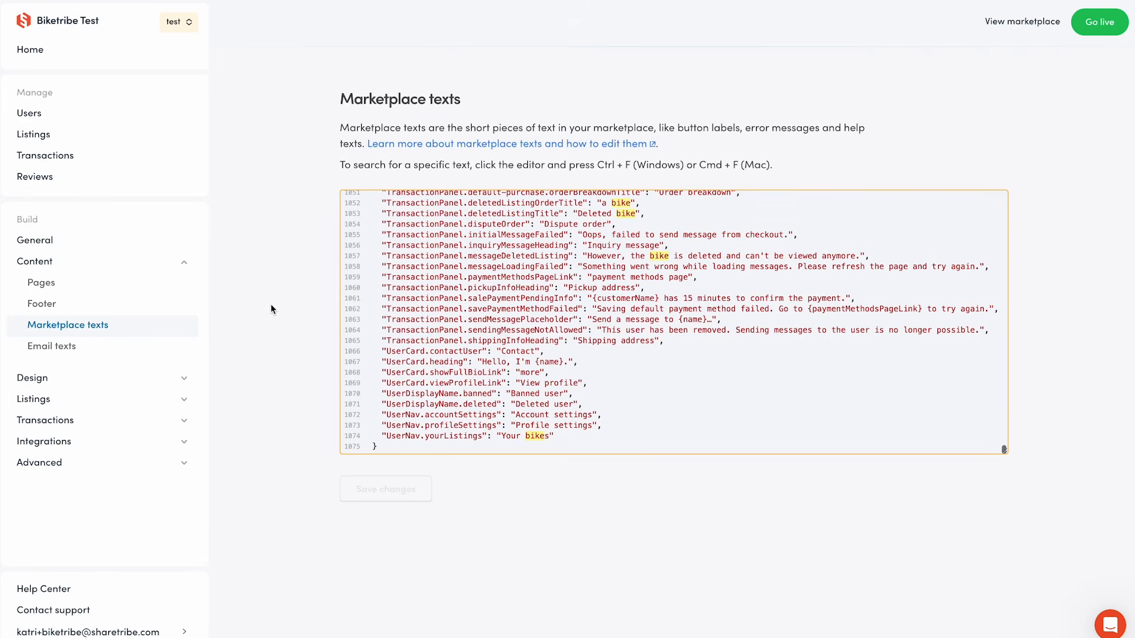
Replace all email texts with the contents of the Email texts Biketribe document and save.
click(150, 347)
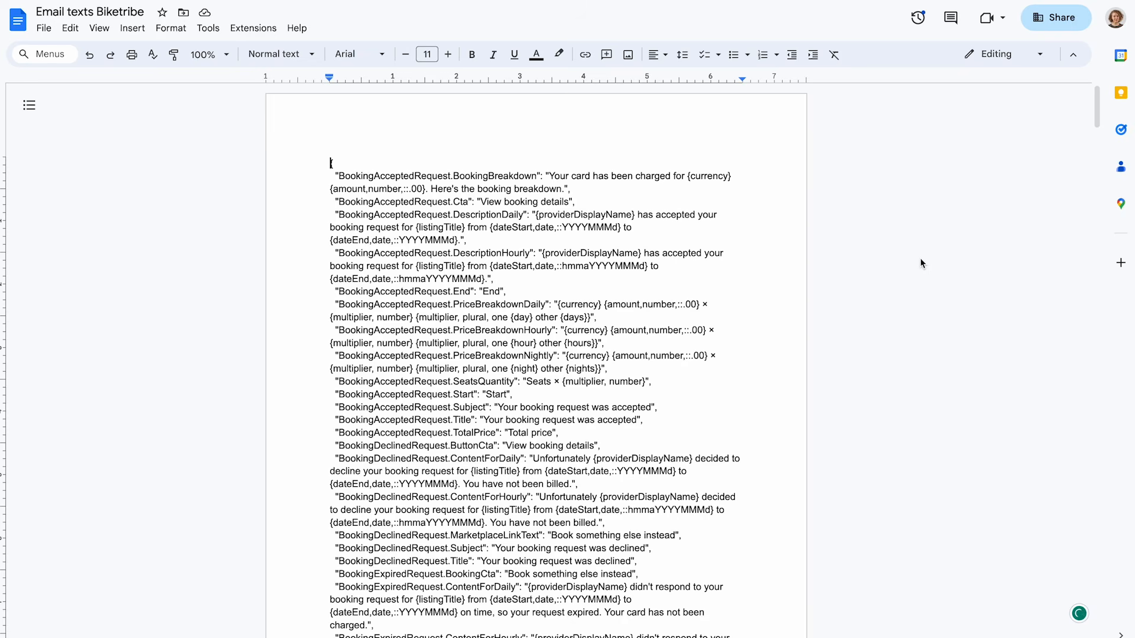
key(ctrl+a)
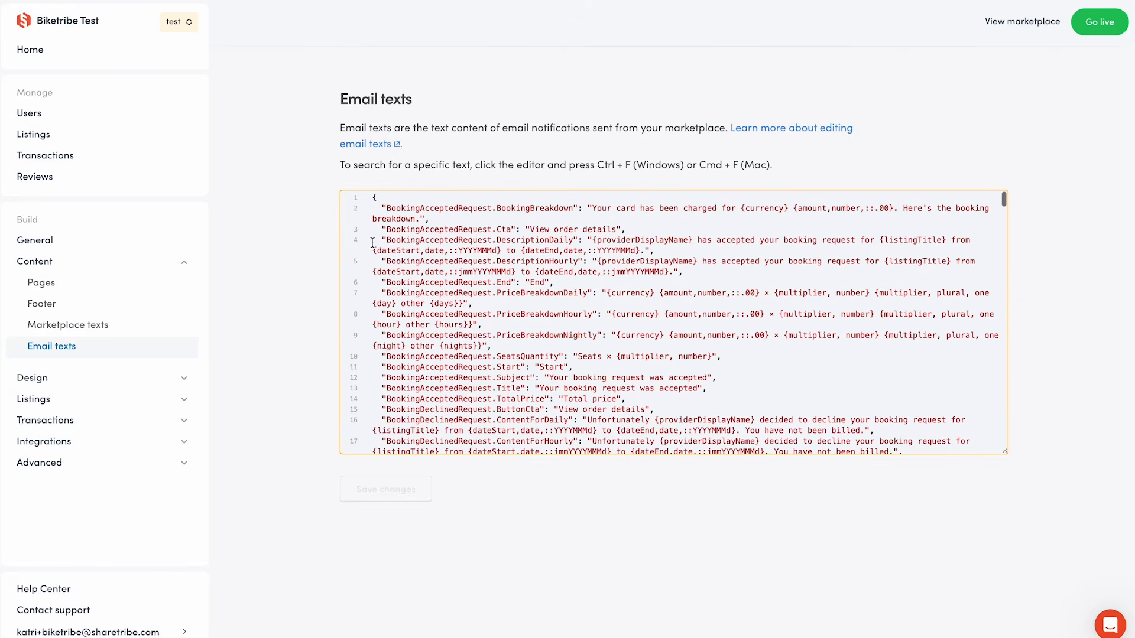
key(ctrl+a)
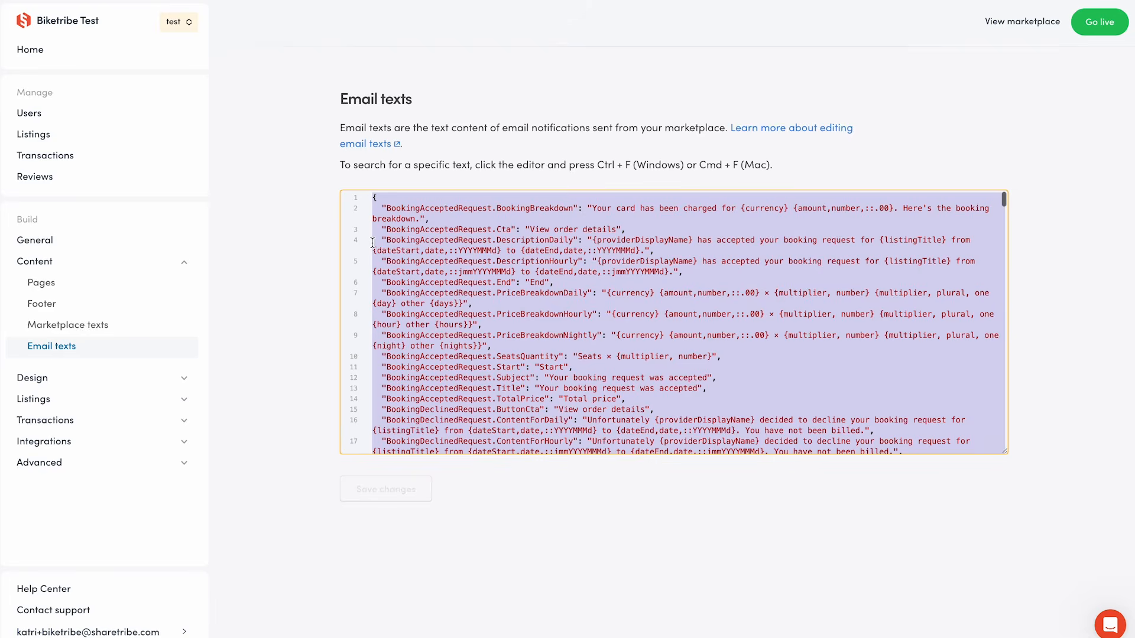
key(ctrl+v)
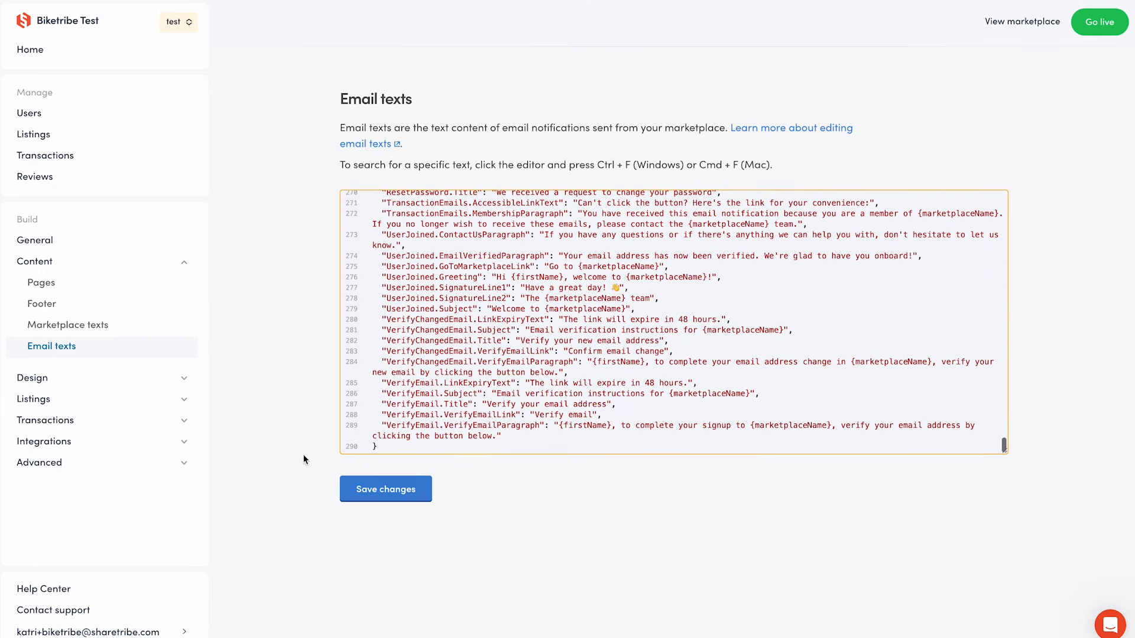
click(412, 495)
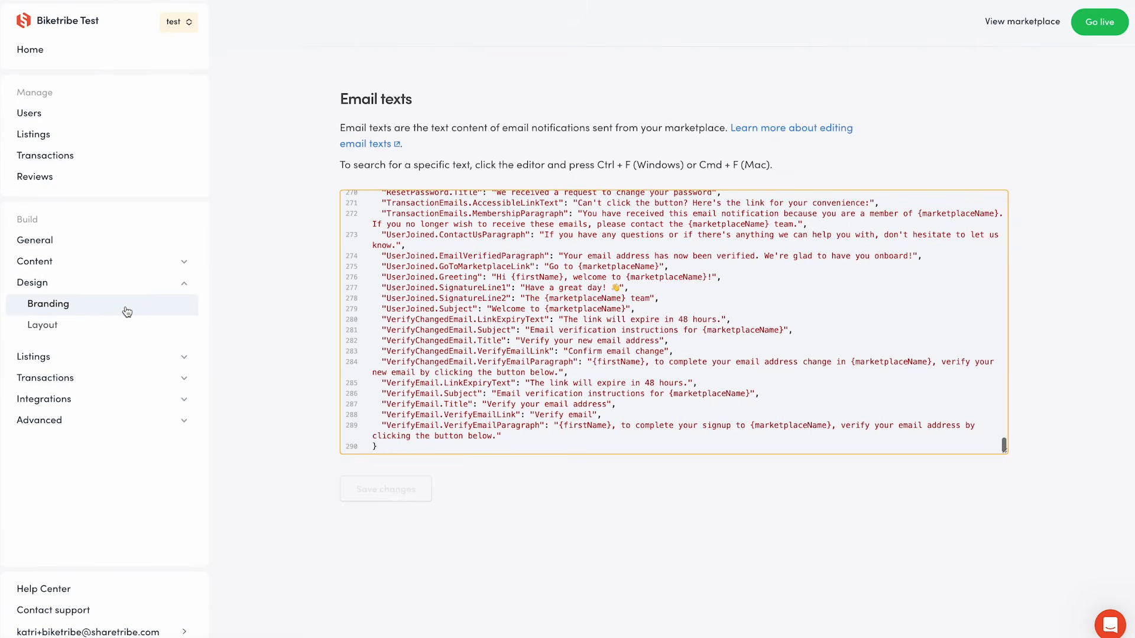
Open Branding and set the main color to purple (RGB 132, 0, 219) and the logo display height to Big (48px).
click(127, 312)
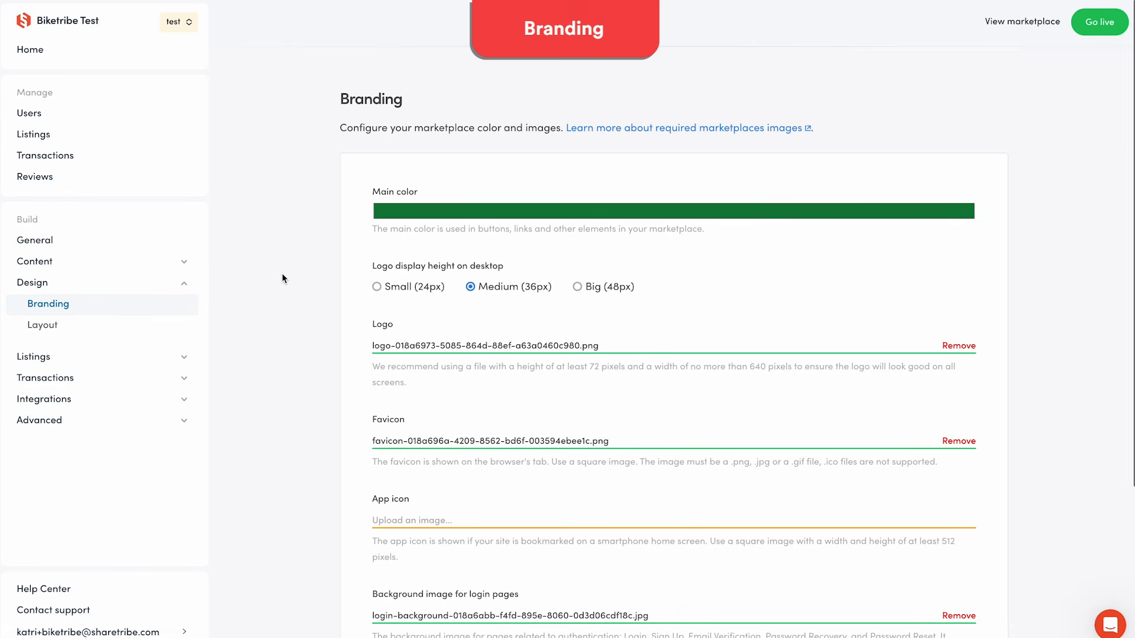
click(448, 214)
click(451, 327)
drag(433, 264, 534, 241)
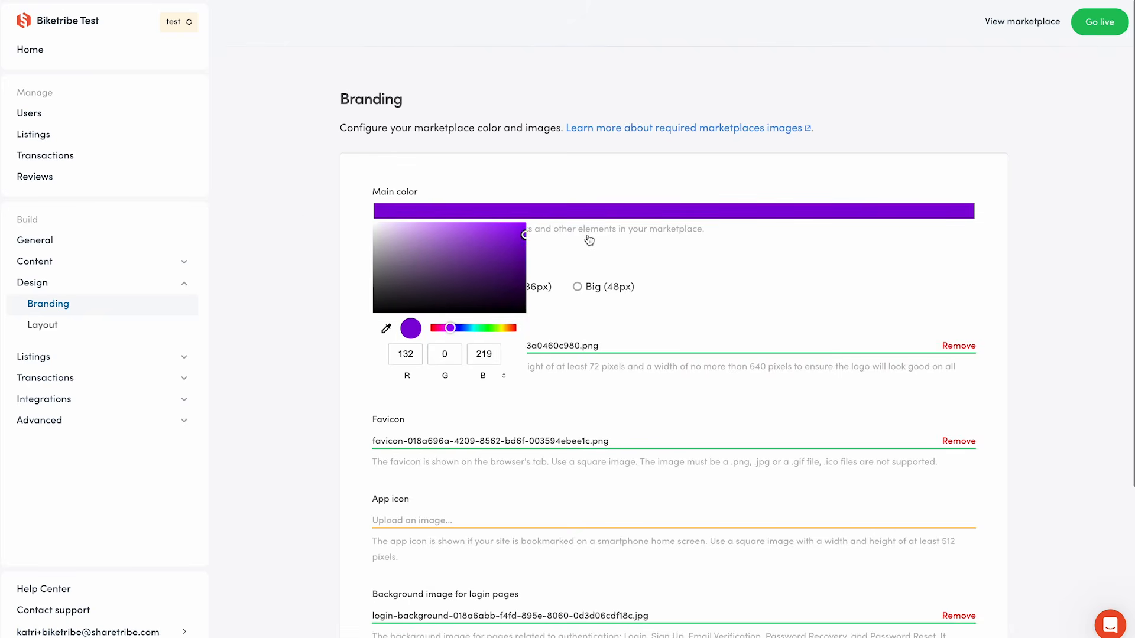
click(617, 275)
click(620, 284)
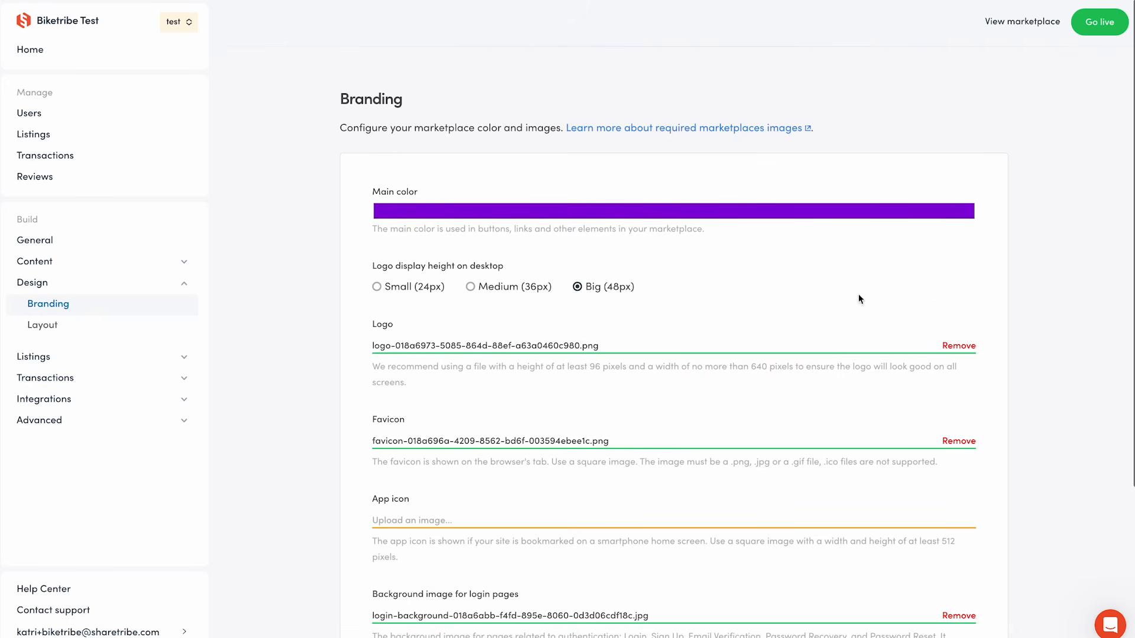
Replace the logo and favicon with new image files and upload an app icon.
click(958, 346)
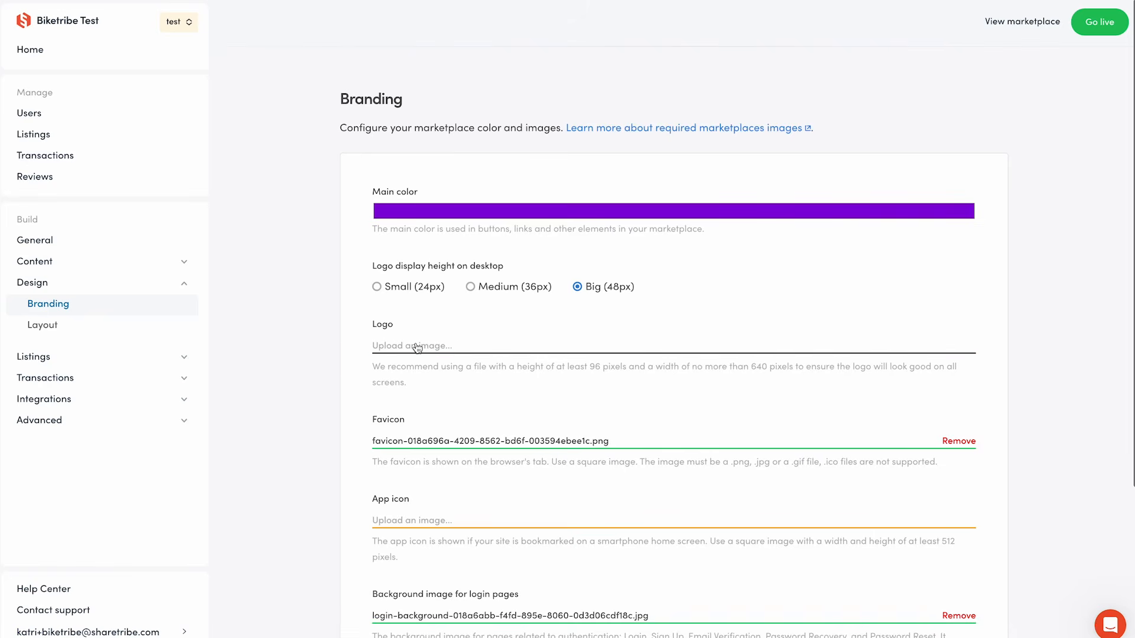
click(418, 348)
scroll(328, 360, down, 3)
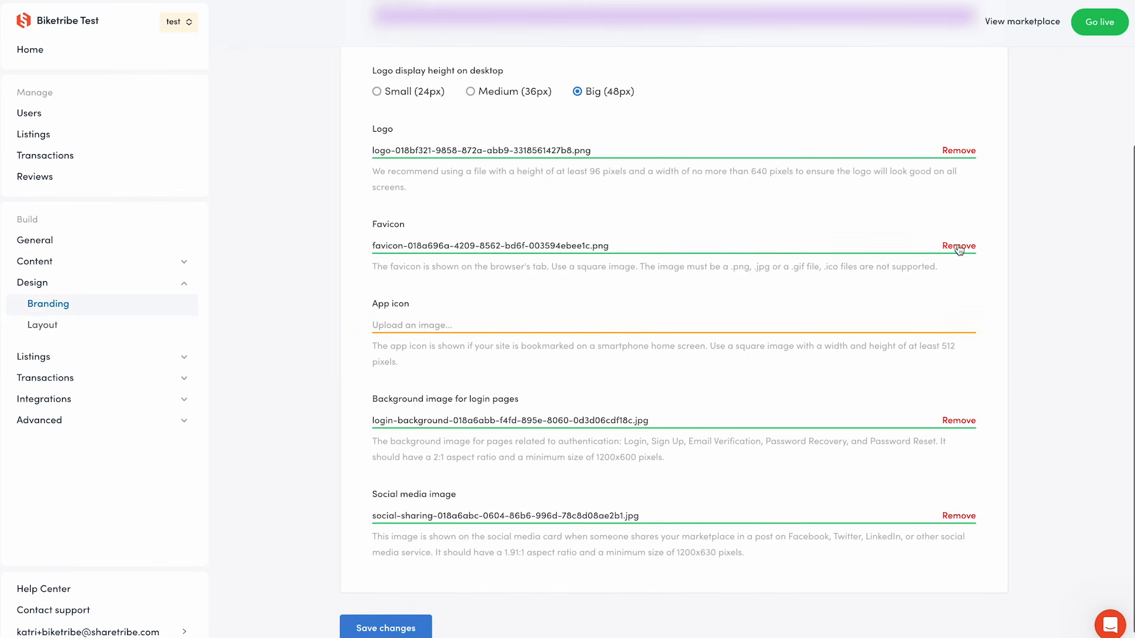
click(959, 247)
click(447, 247)
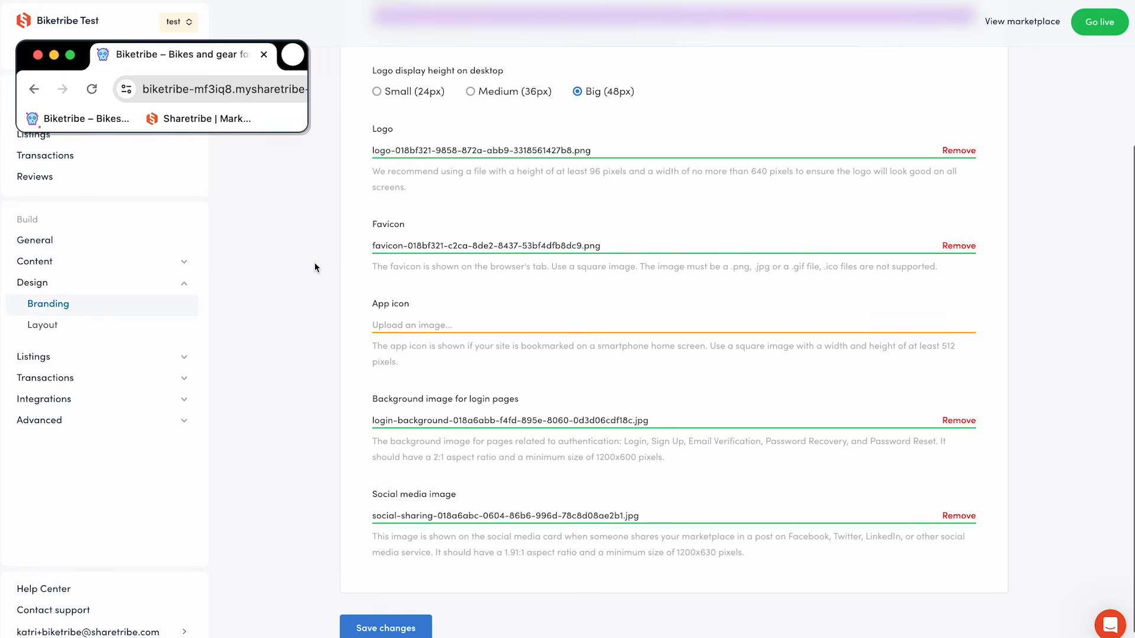
click(421, 326)
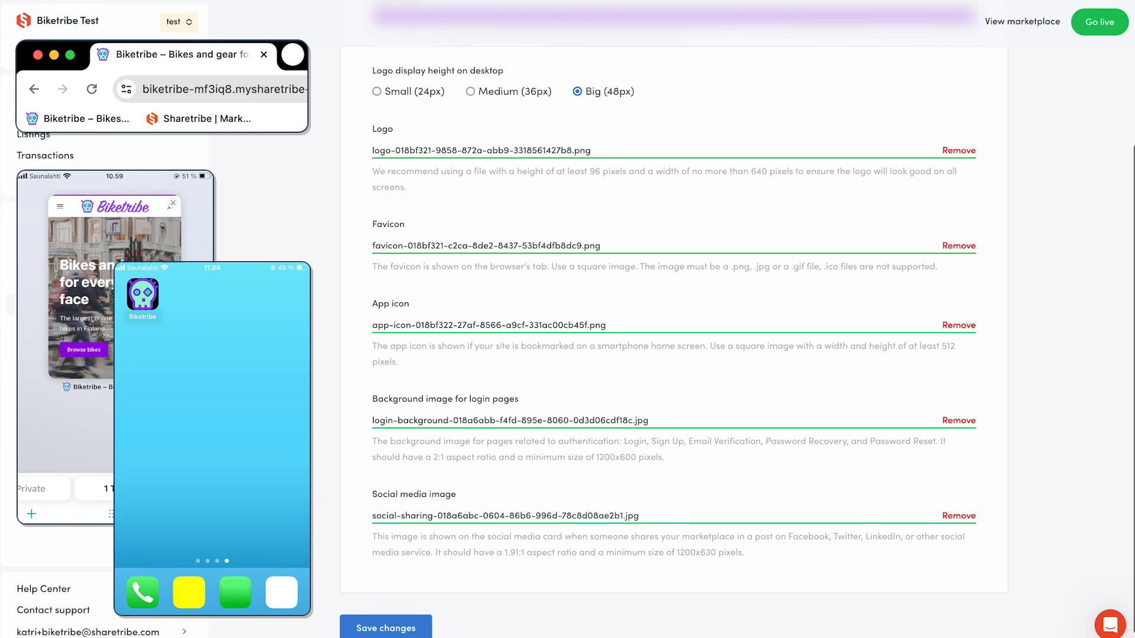
Replace the login pages background image and the social media image, then save the branding changes.
scroll(299, 335, down, 1)
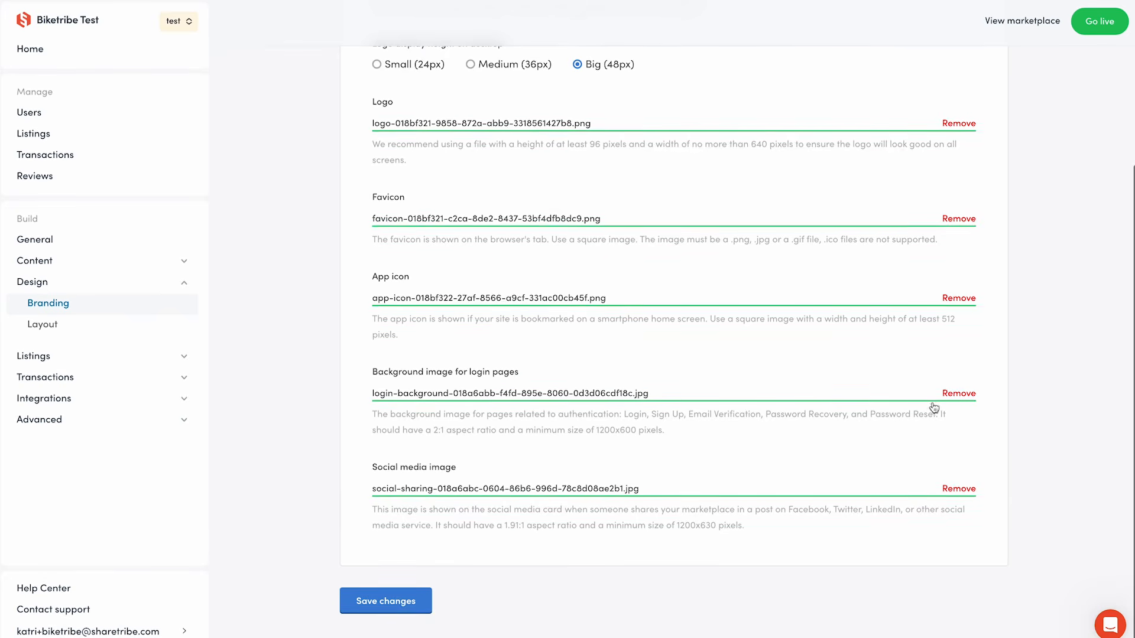
click(967, 395)
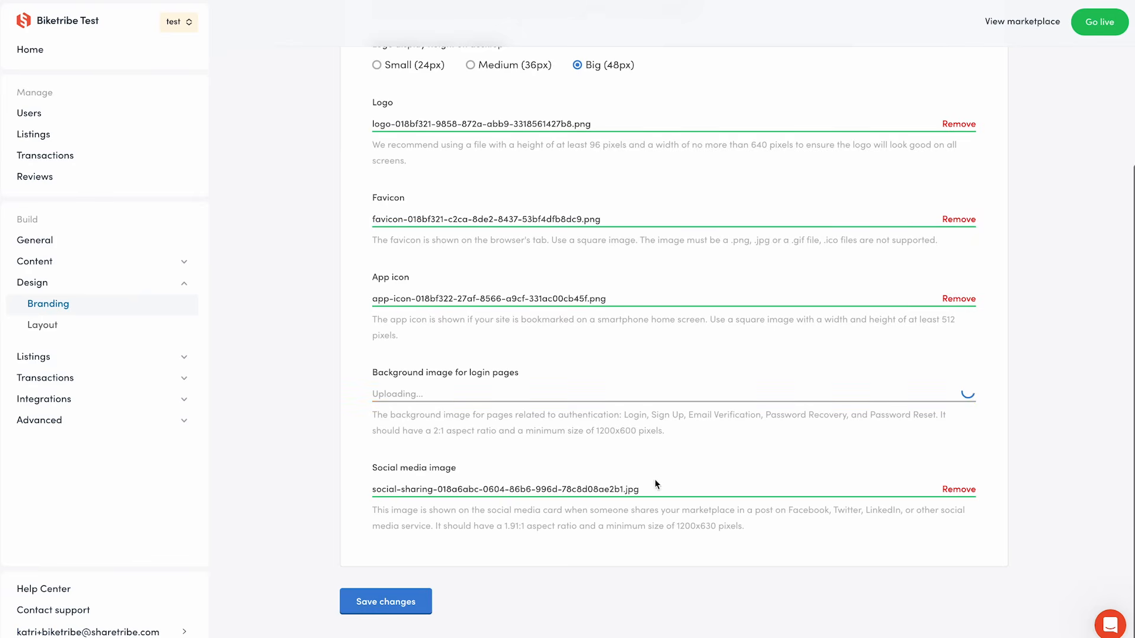
click(948, 491)
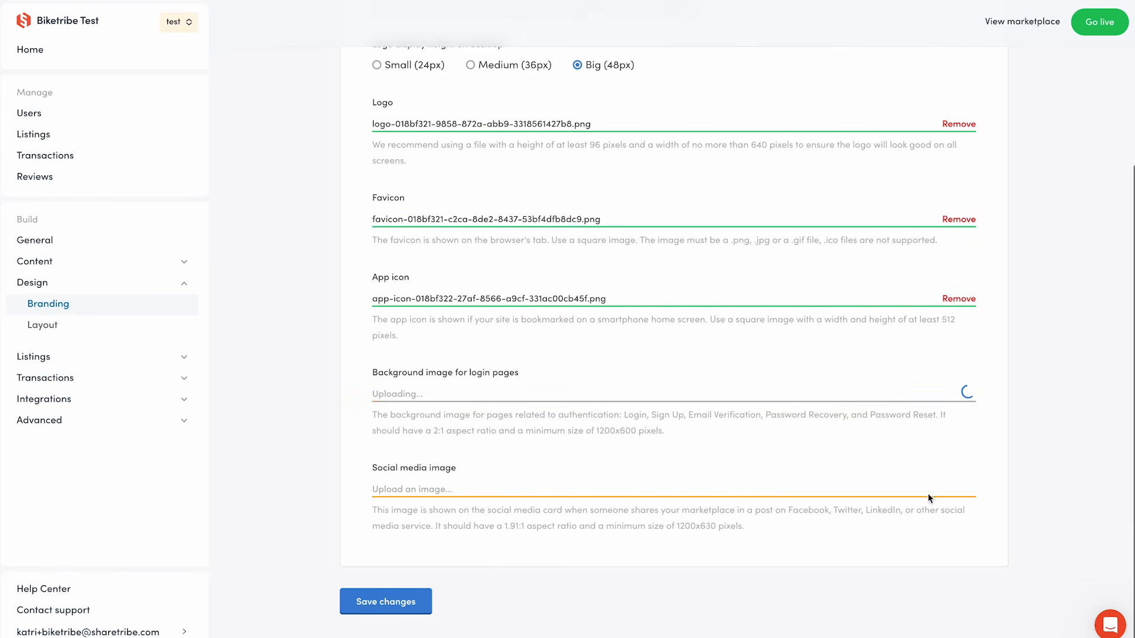
click(393, 607)
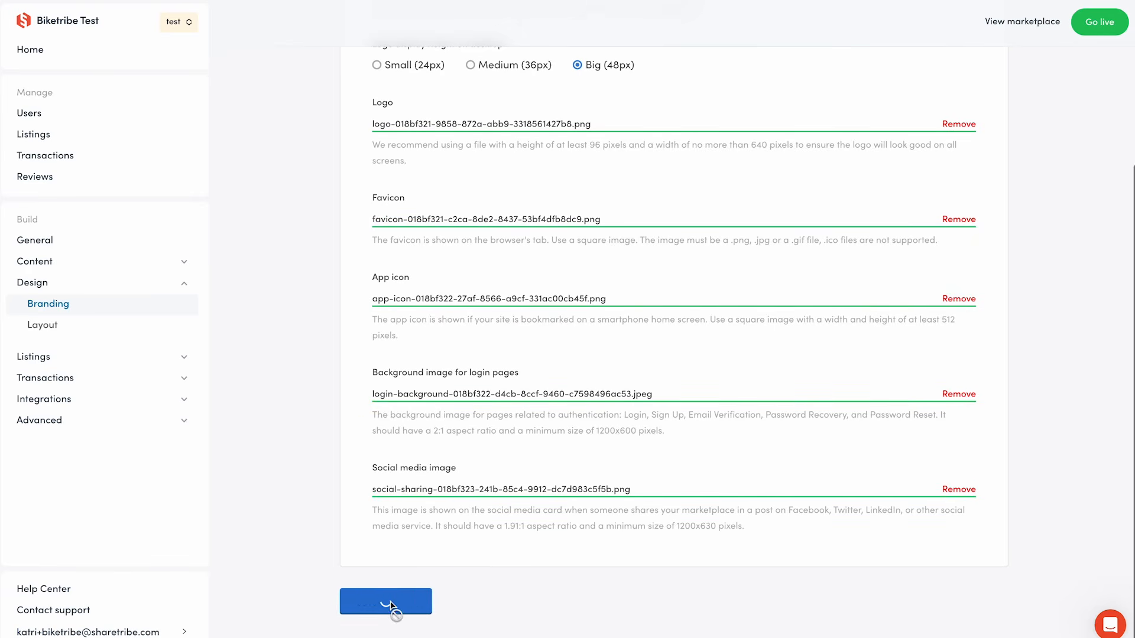
Set the logo display height to Medium (36px) and save the branding again.
click(1018, 24)
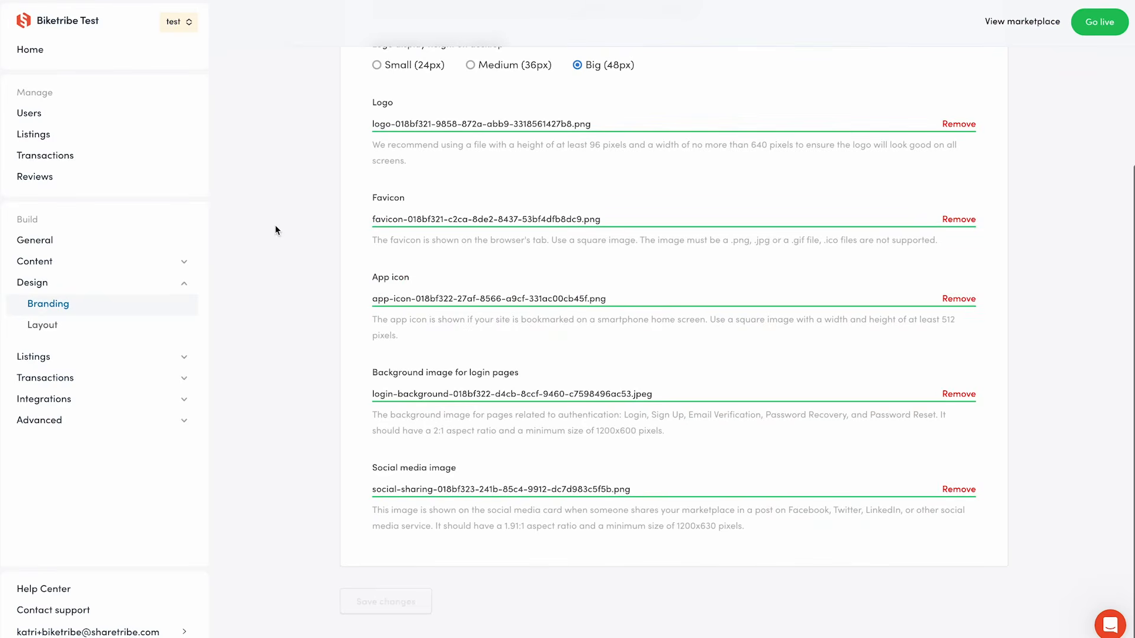
scroll(309, 175, up, 4)
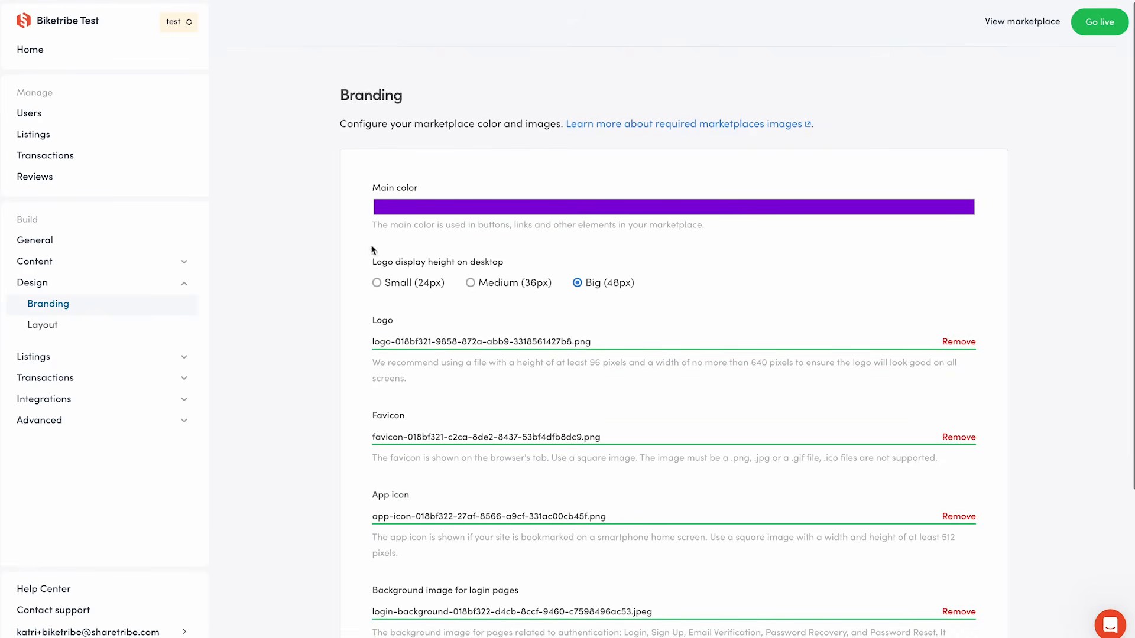
click(471, 283)
scroll(627, 412, down, 5)
click(393, 610)
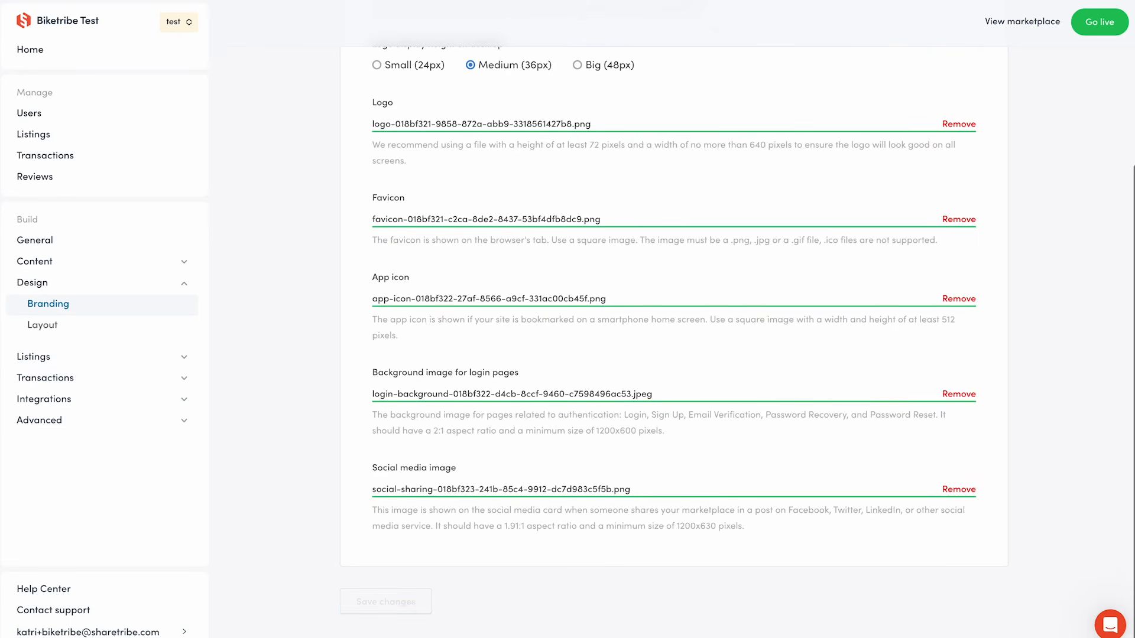
Open the Layout settings and compare the Portrait and Square thumbnail aspect ratios, reselecting Landscape (4:3).
click(99, 327)
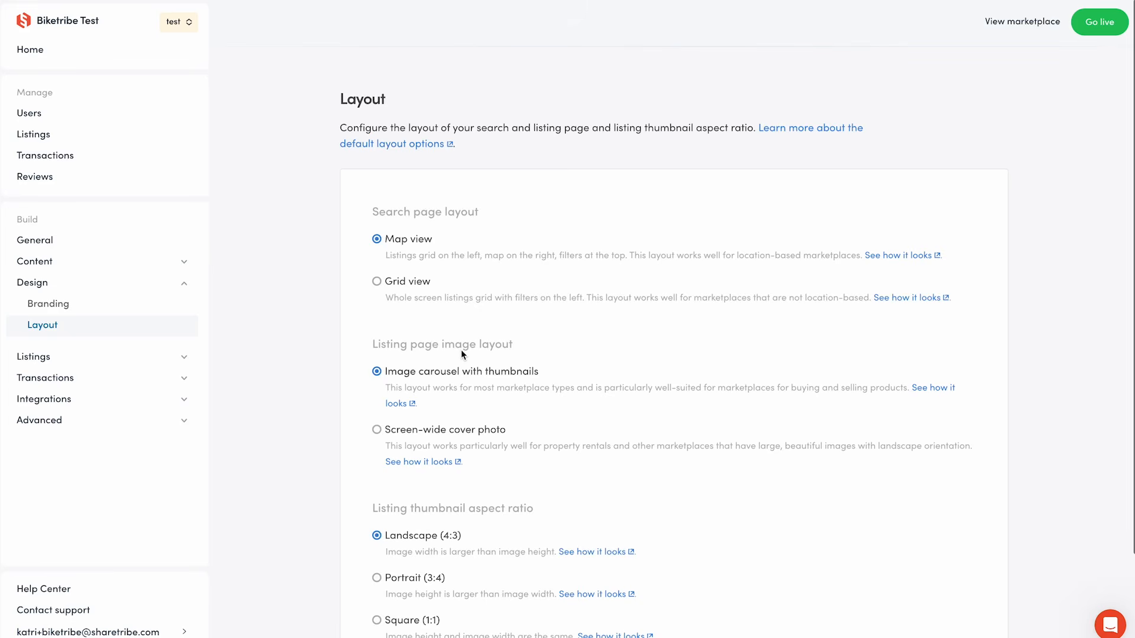
click(415, 287)
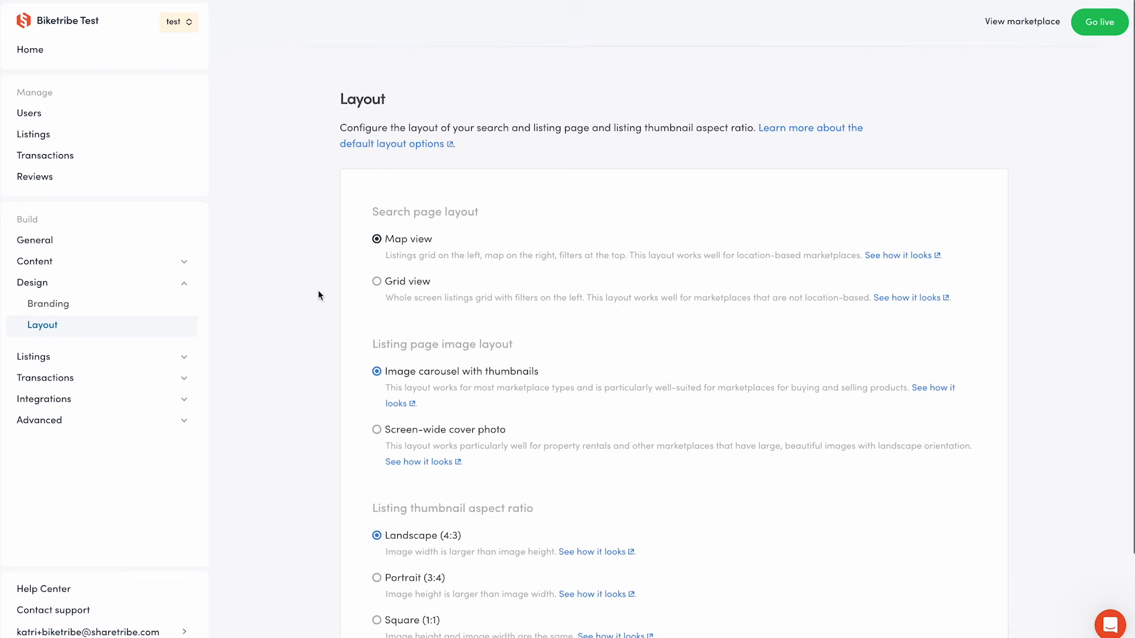
scroll(318, 290, down, 2)
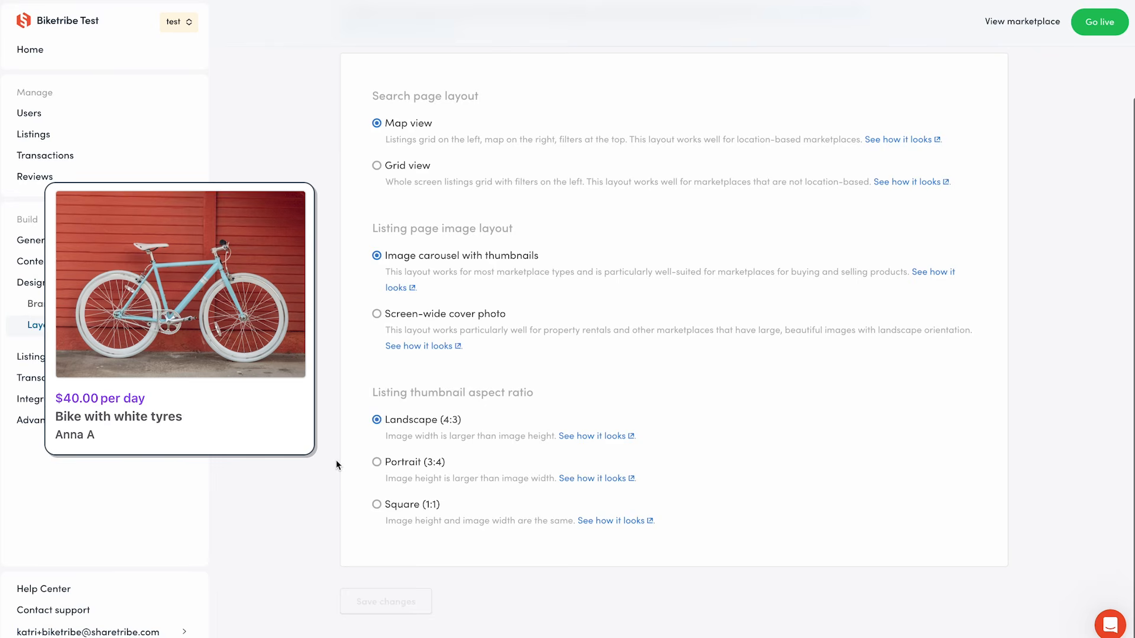
click(377, 463)
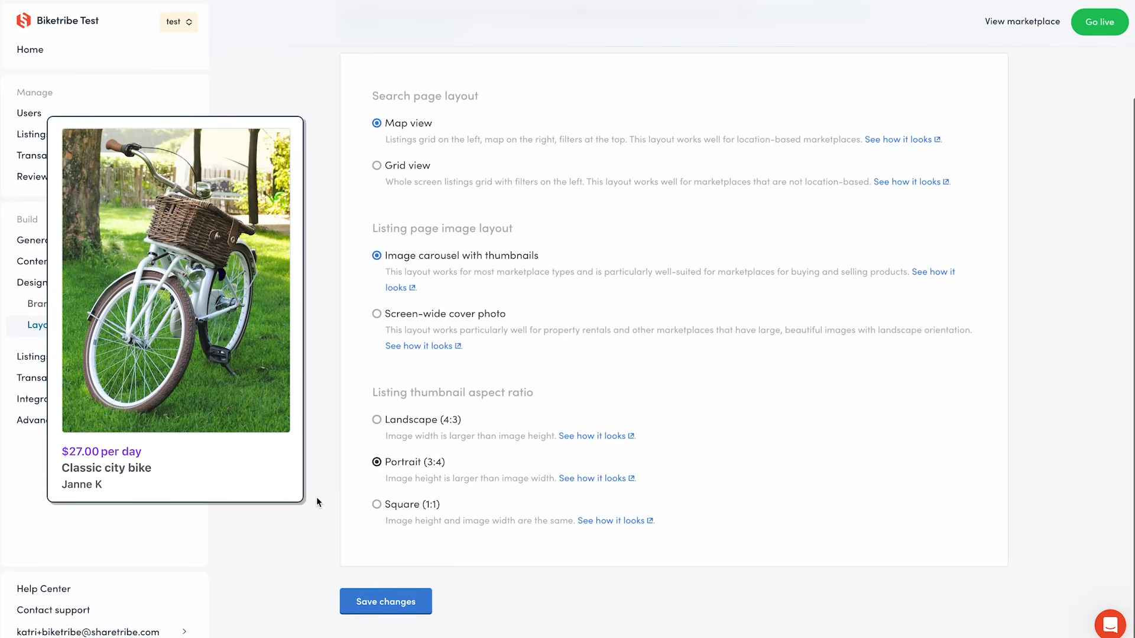
click(377, 504)
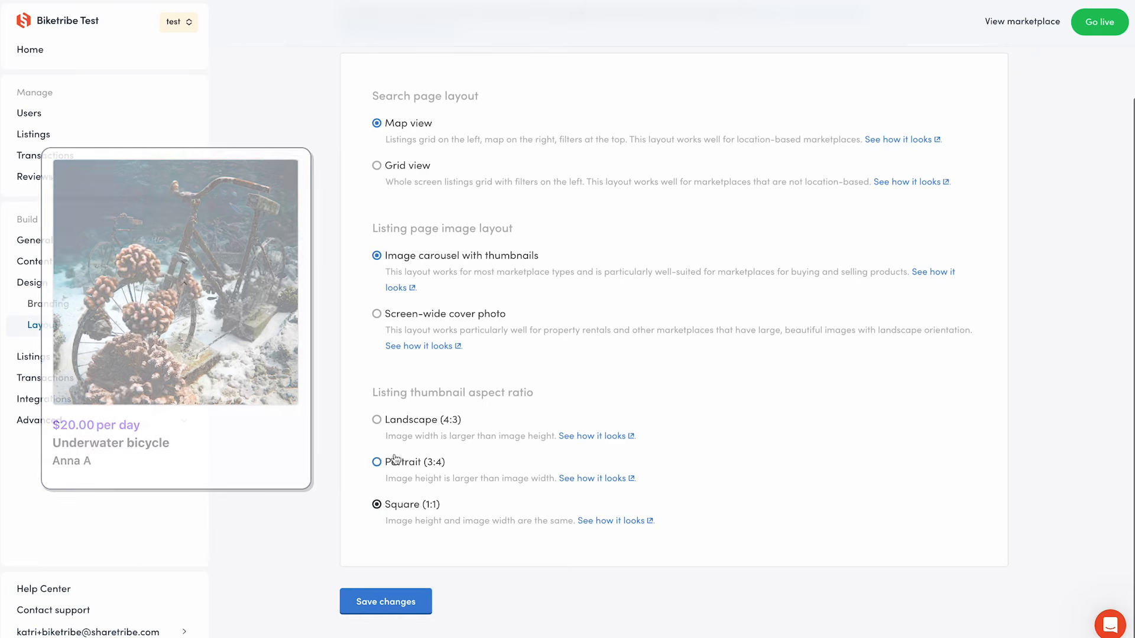
click(388, 422)
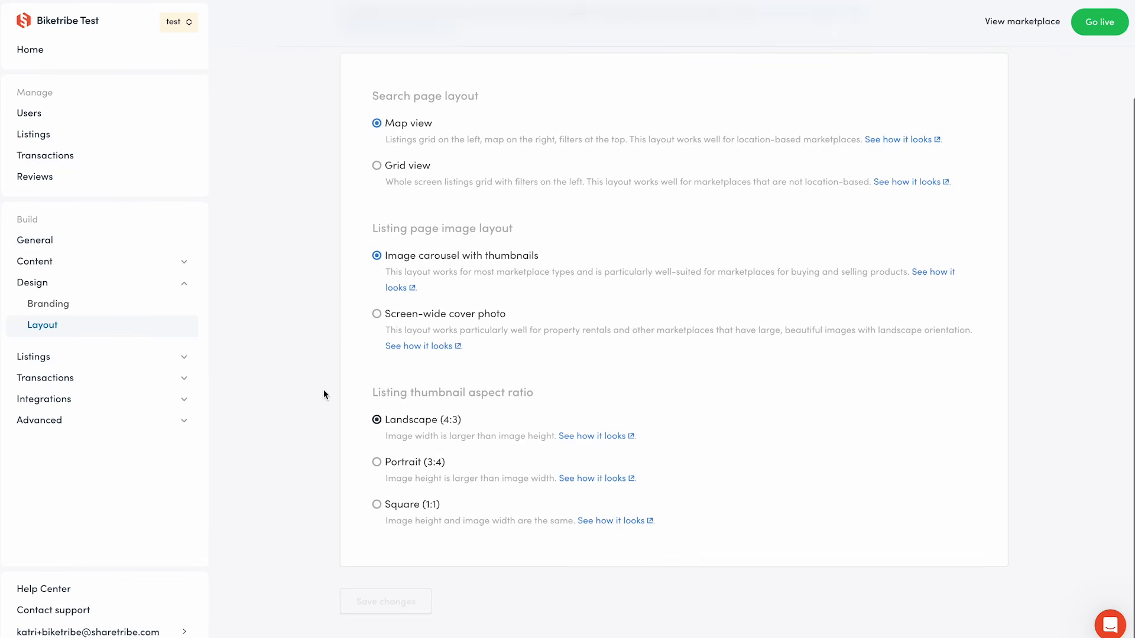
Open the Daily rental listing type and try its transaction process options, reselecting Calendar booking with Daily units.
scroll(324, 389, up, 2)
click(171, 359)
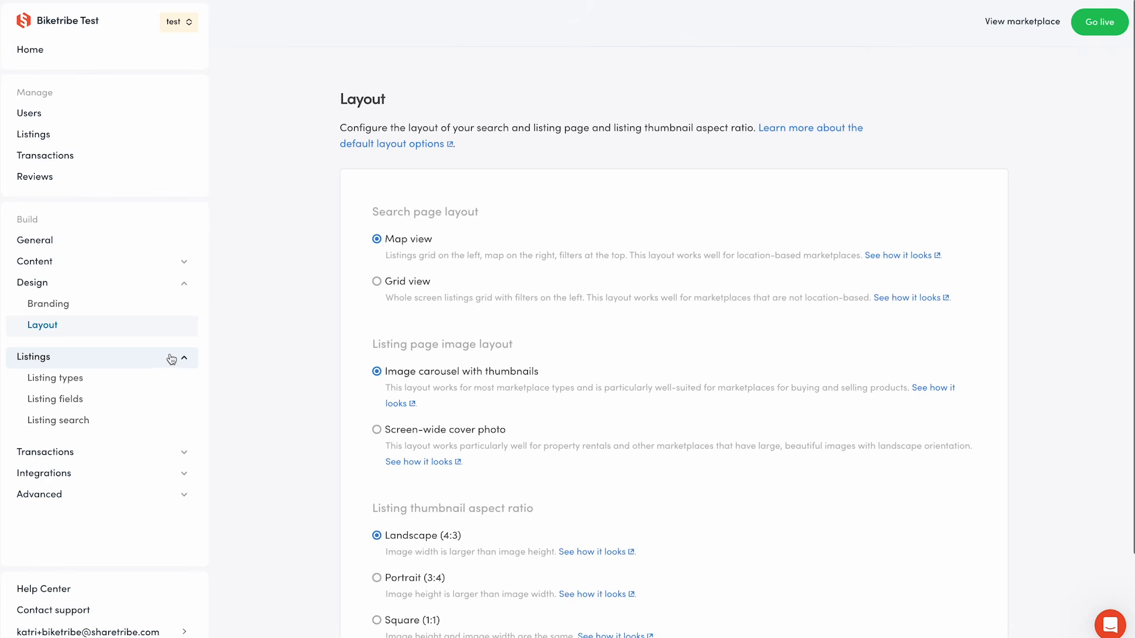
click(168, 378)
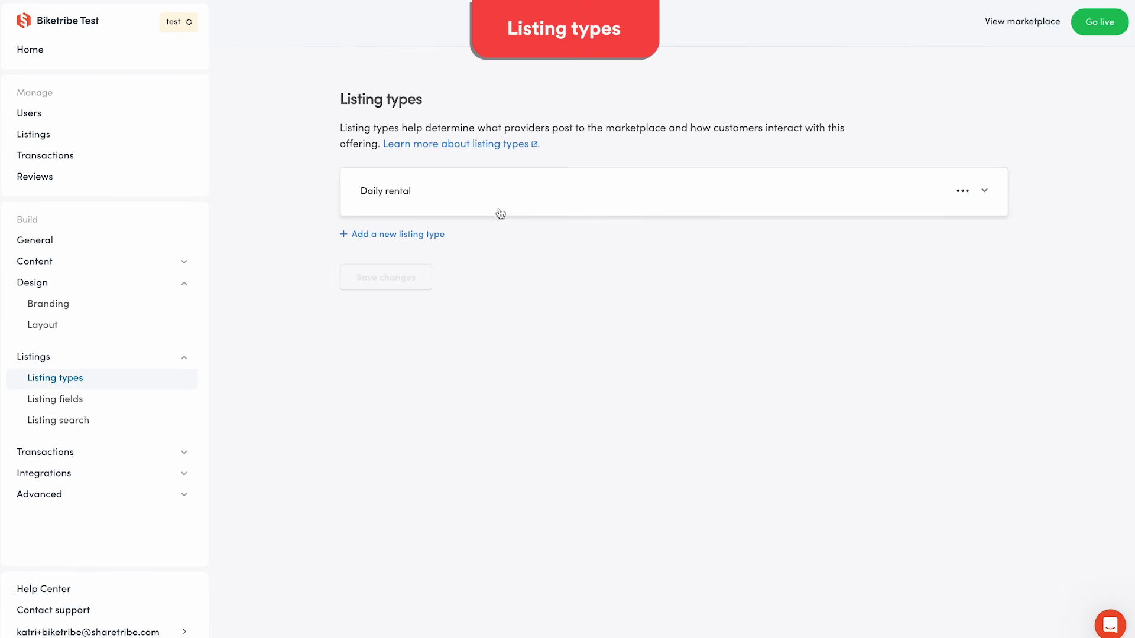
click(499, 201)
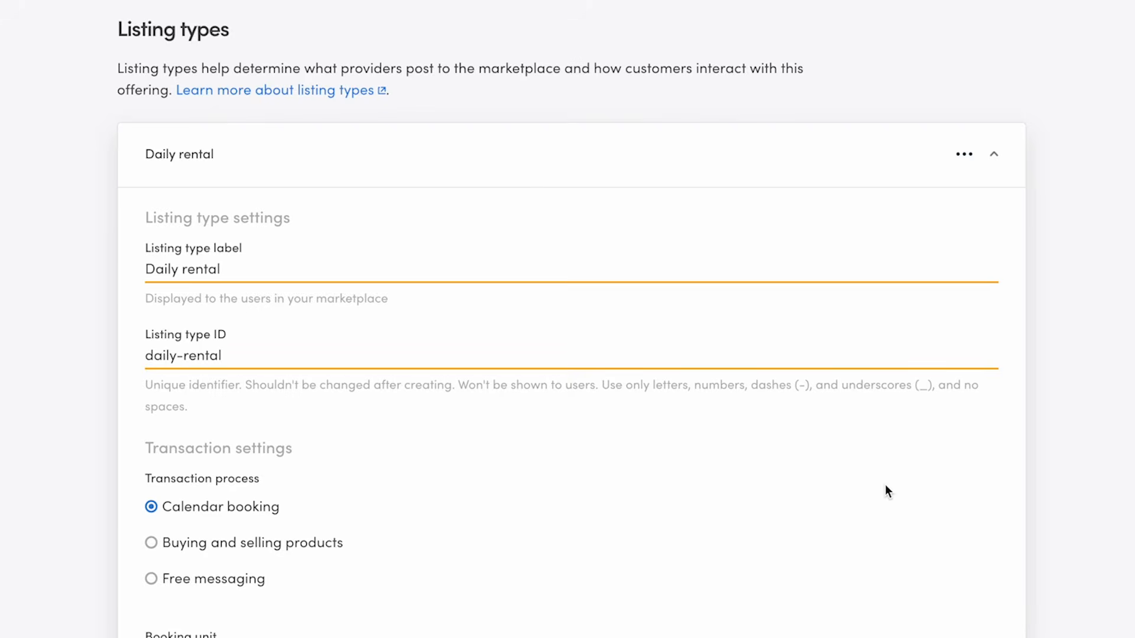
scroll(887, 491, down, 3)
scroll(885, 484, up, 1)
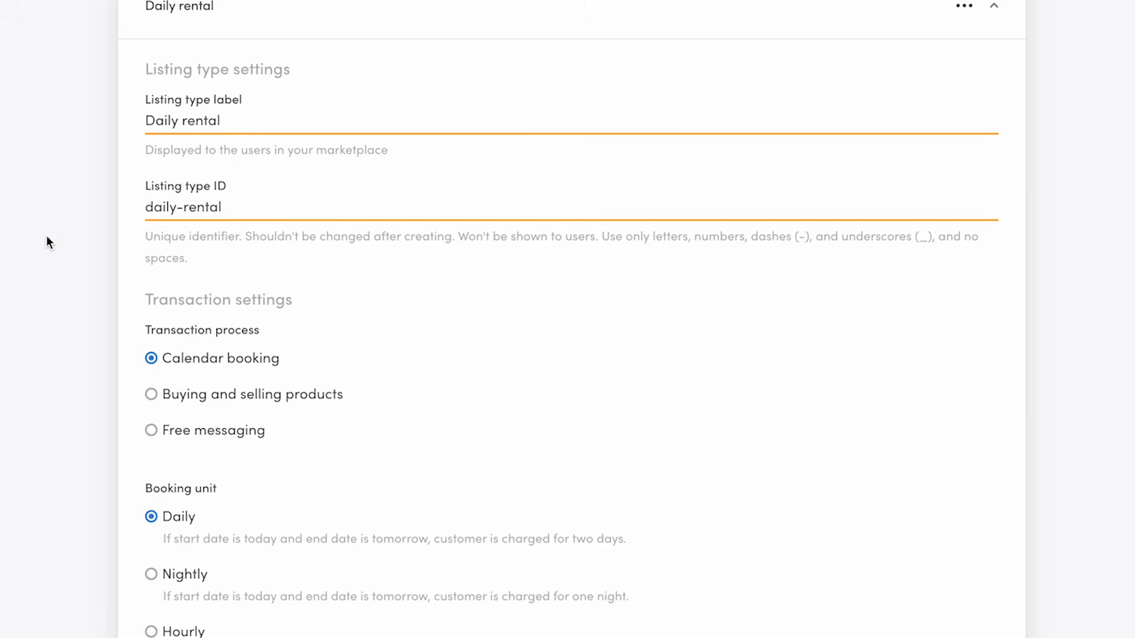
scroll(268, 306, down, 2)
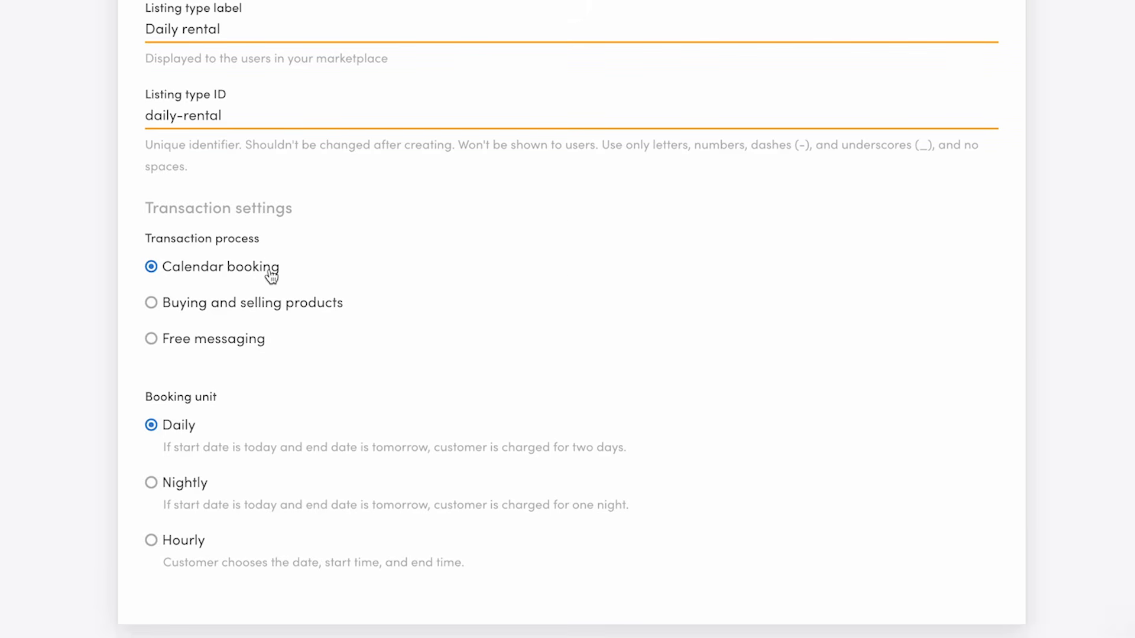
click(309, 305)
click(254, 341)
click(245, 324)
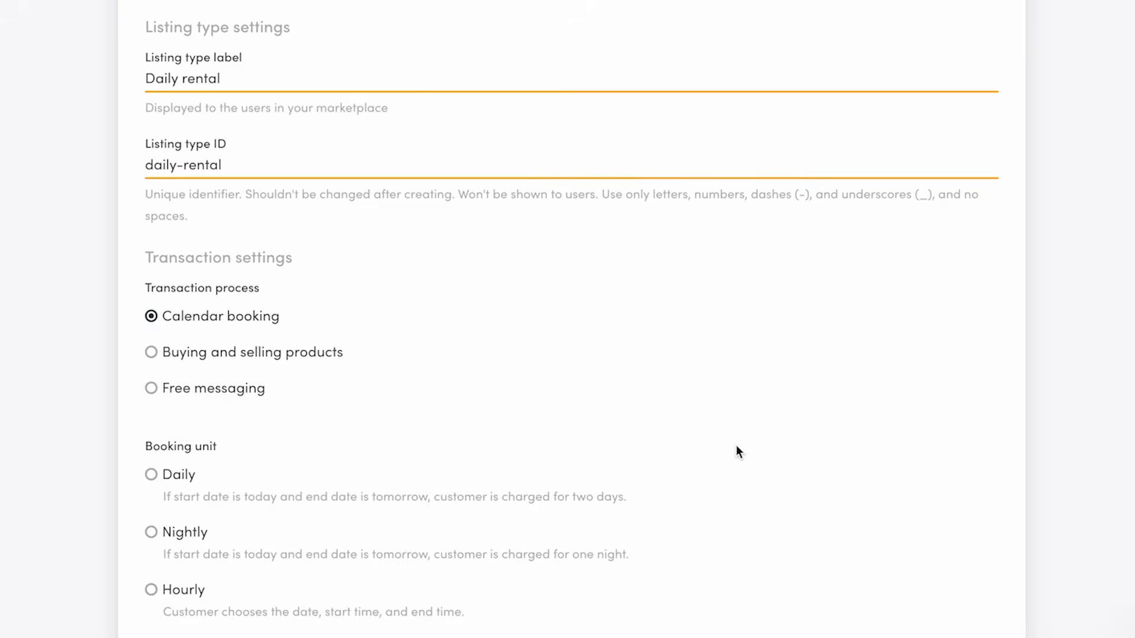
scroll(737, 449, down, 3)
click(176, 346)
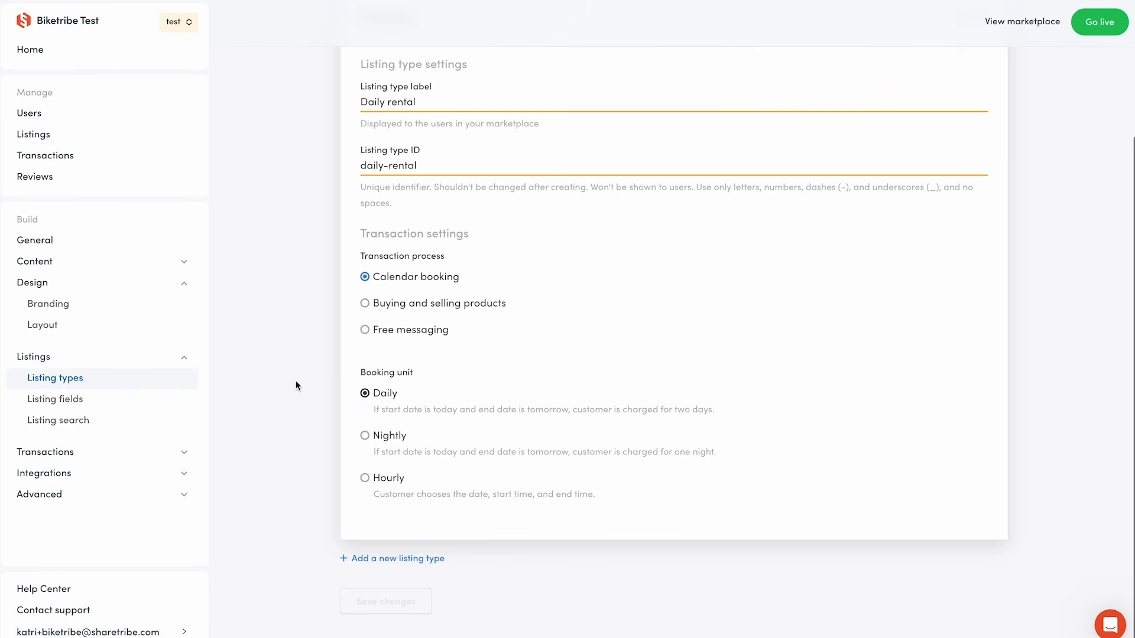
Add a new listing type and delete it again.
scroll(295, 382, up, 3)
click(433, 193)
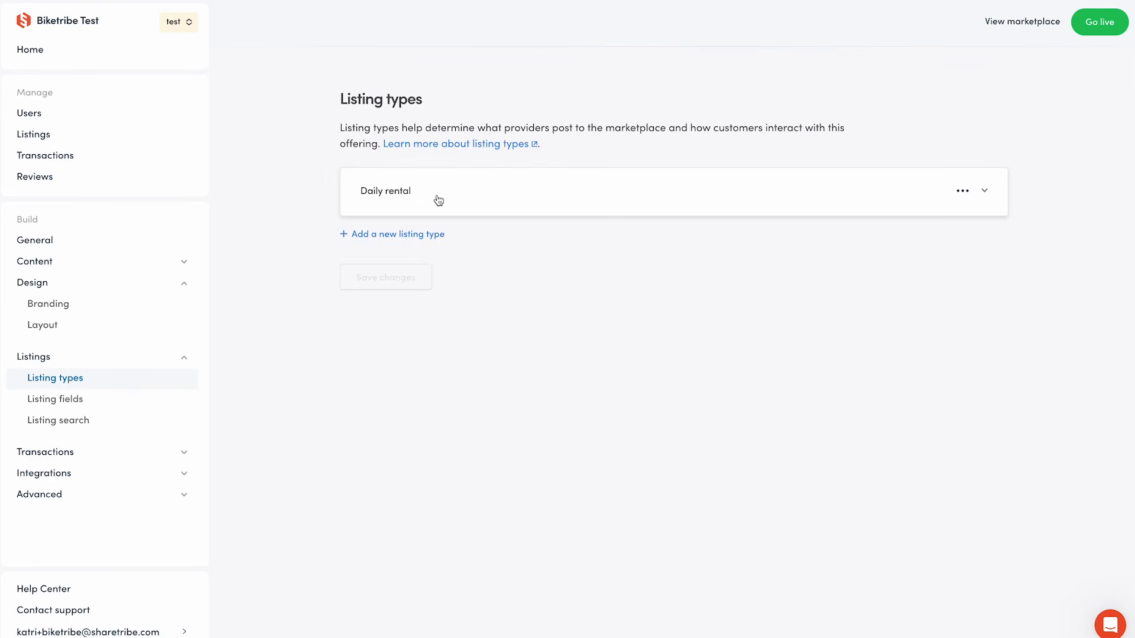
click(435, 237)
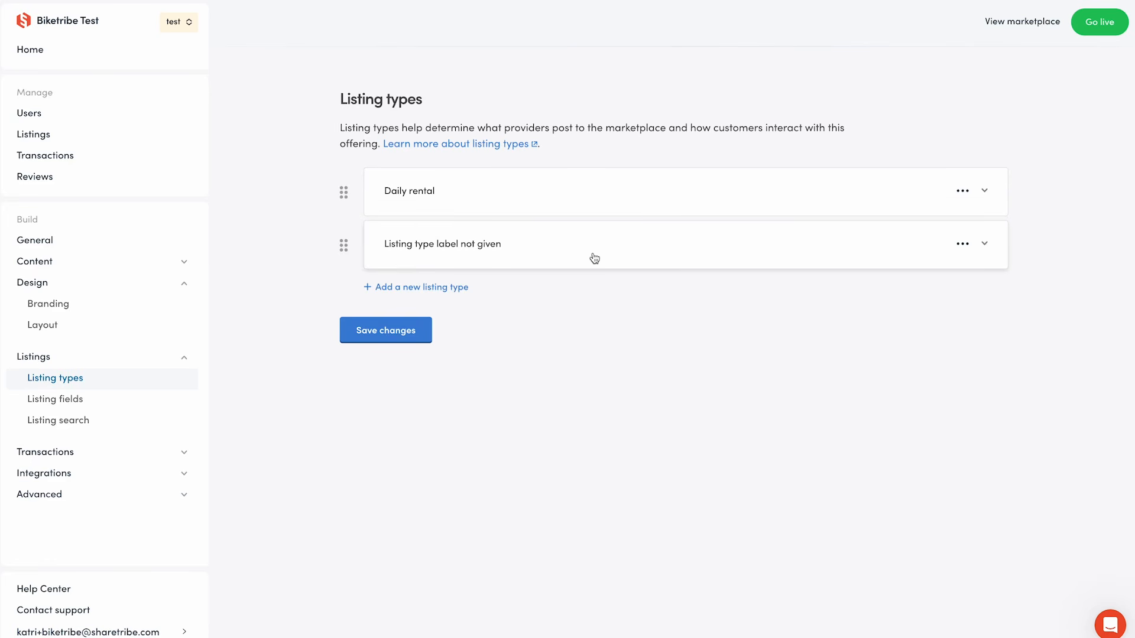
click(964, 248)
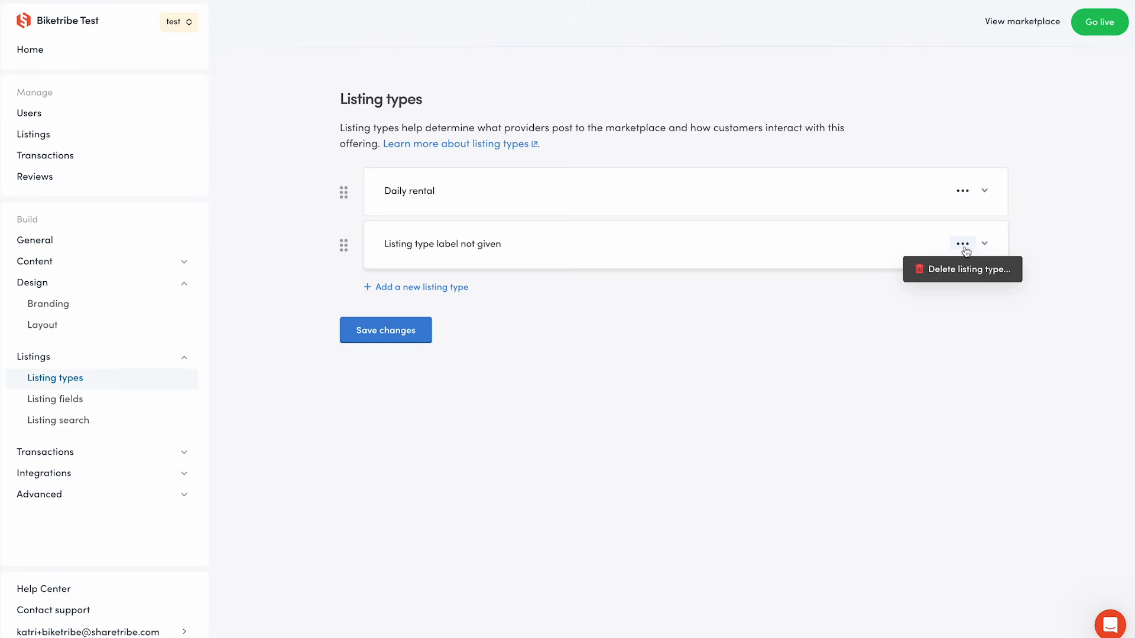
click(959, 270)
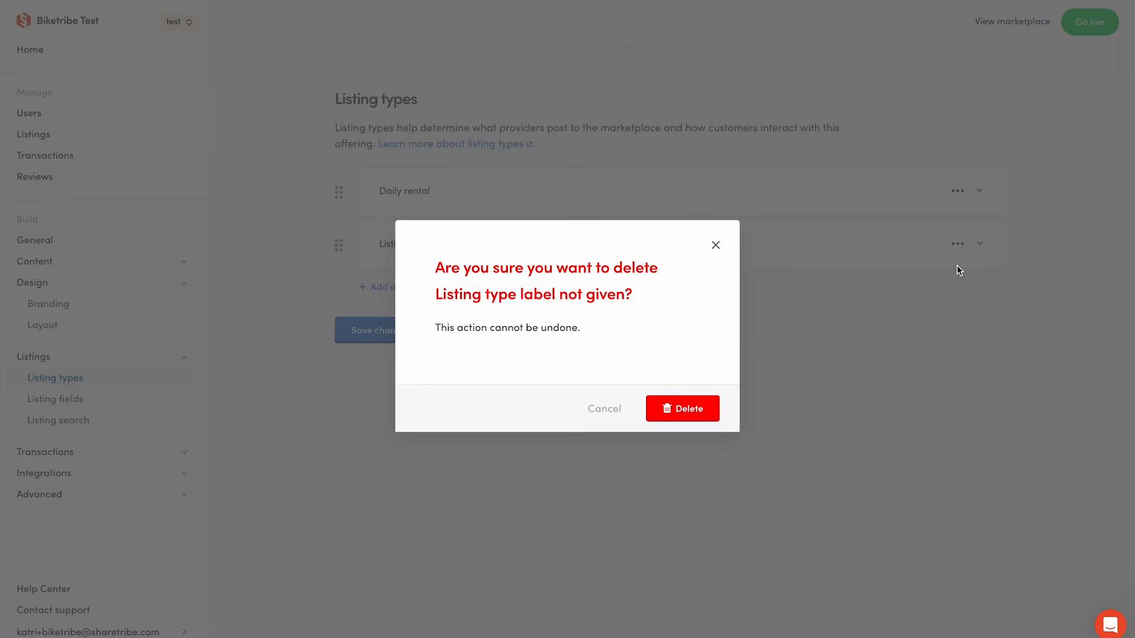
click(698, 413)
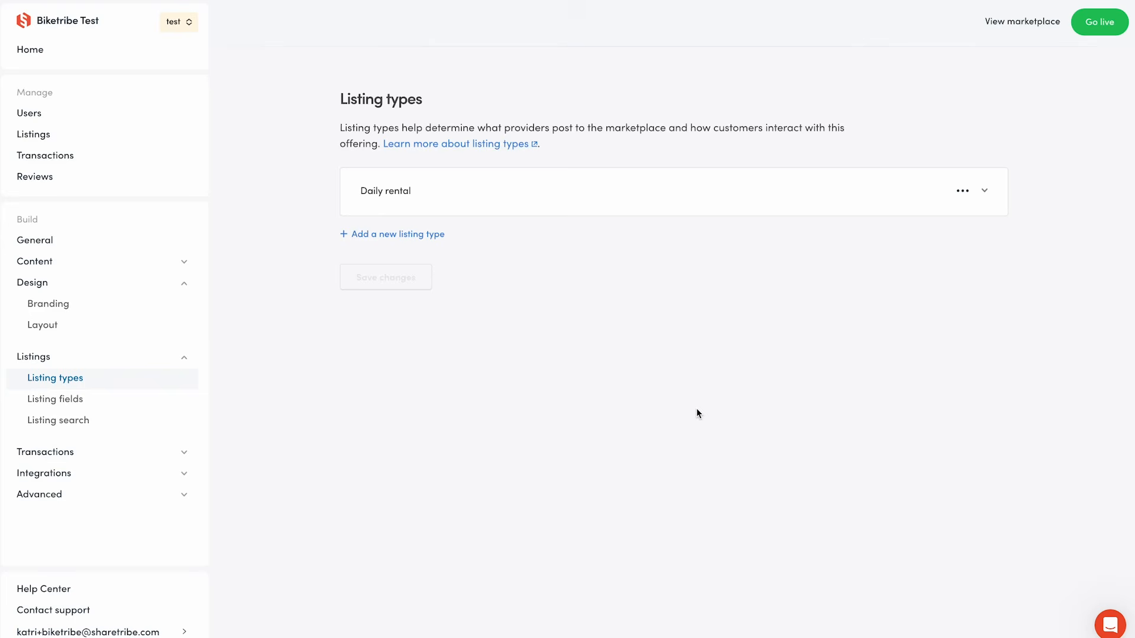
click(113, 404)
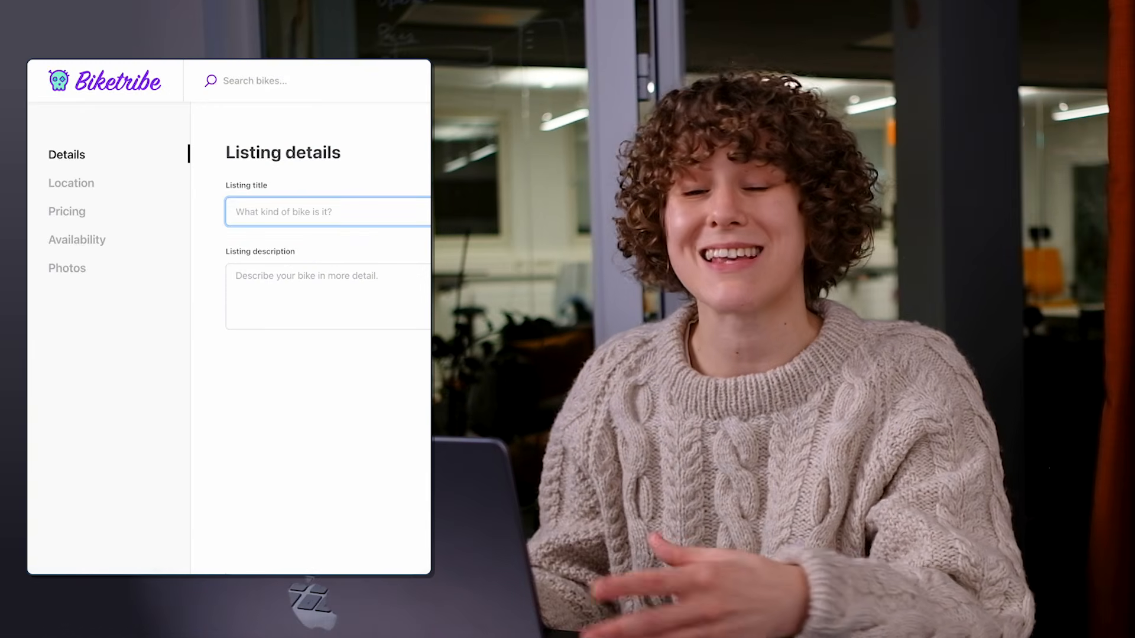
text(Cool bike)
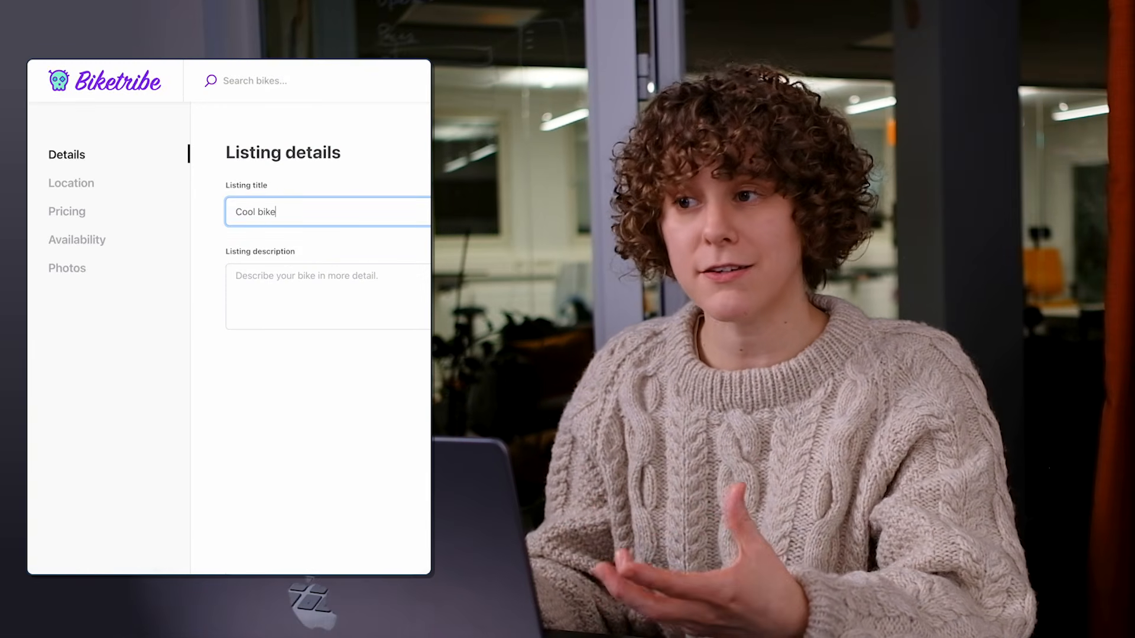
key(Tab)
text(The co)
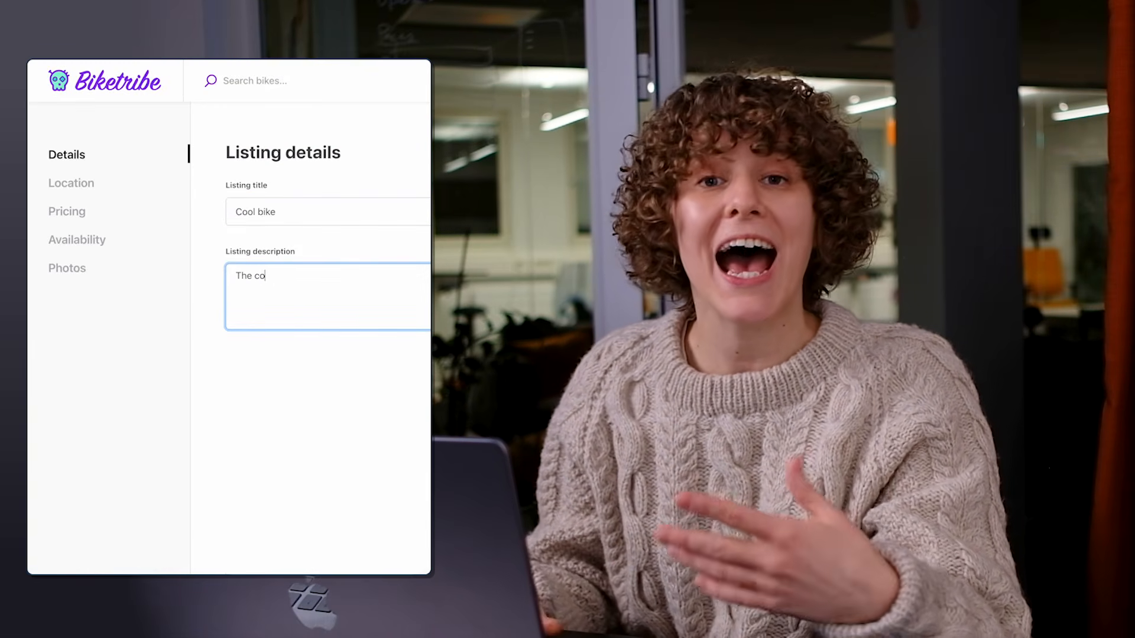
text(olest bike you've ever)
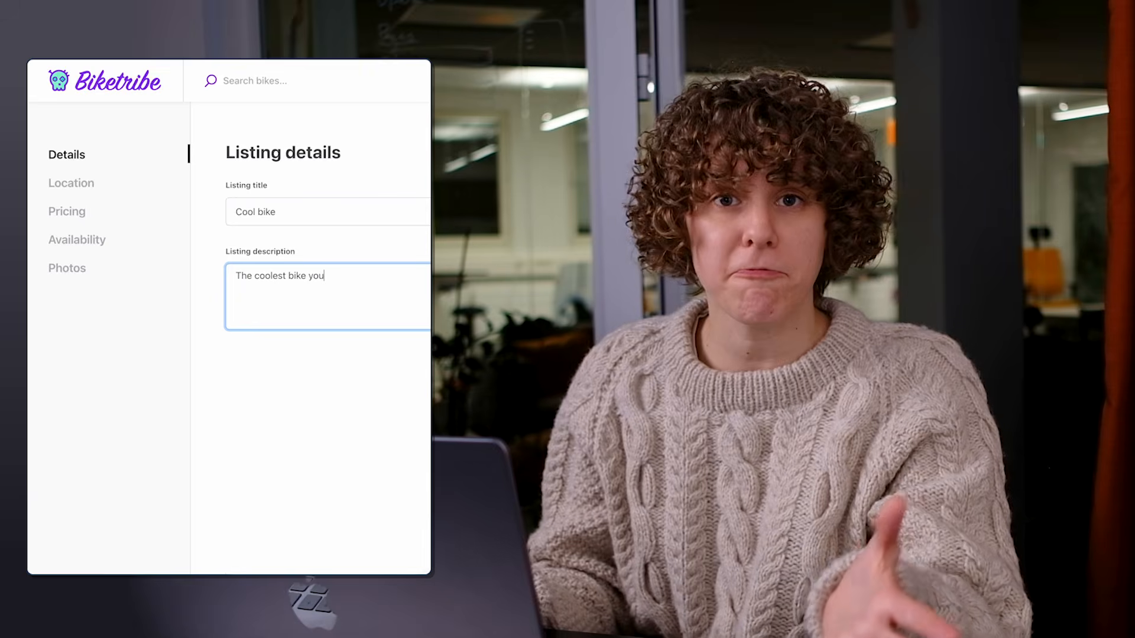
text( seen.)
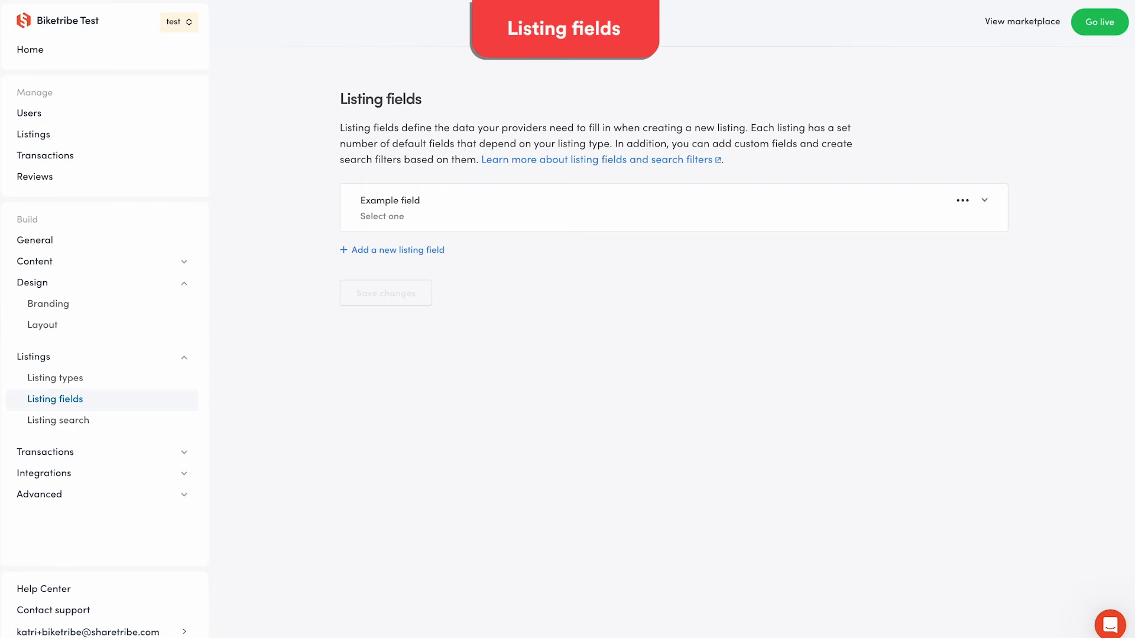
Rename the example listing field to Bike type and set its field ID to bikeType.
click(516, 215)
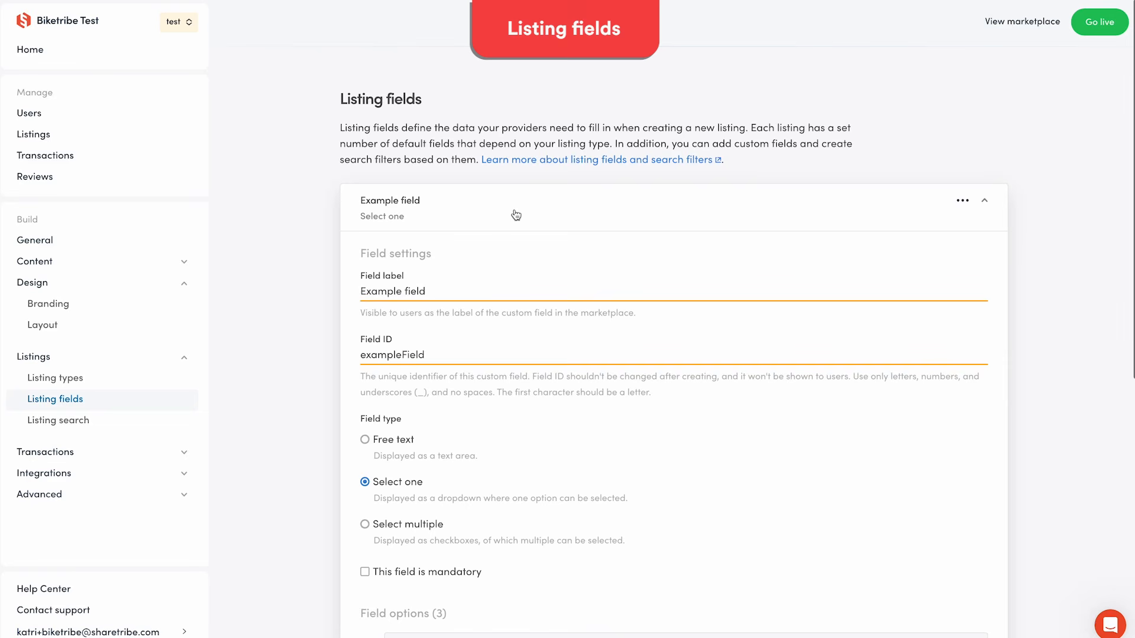
click(391, 293)
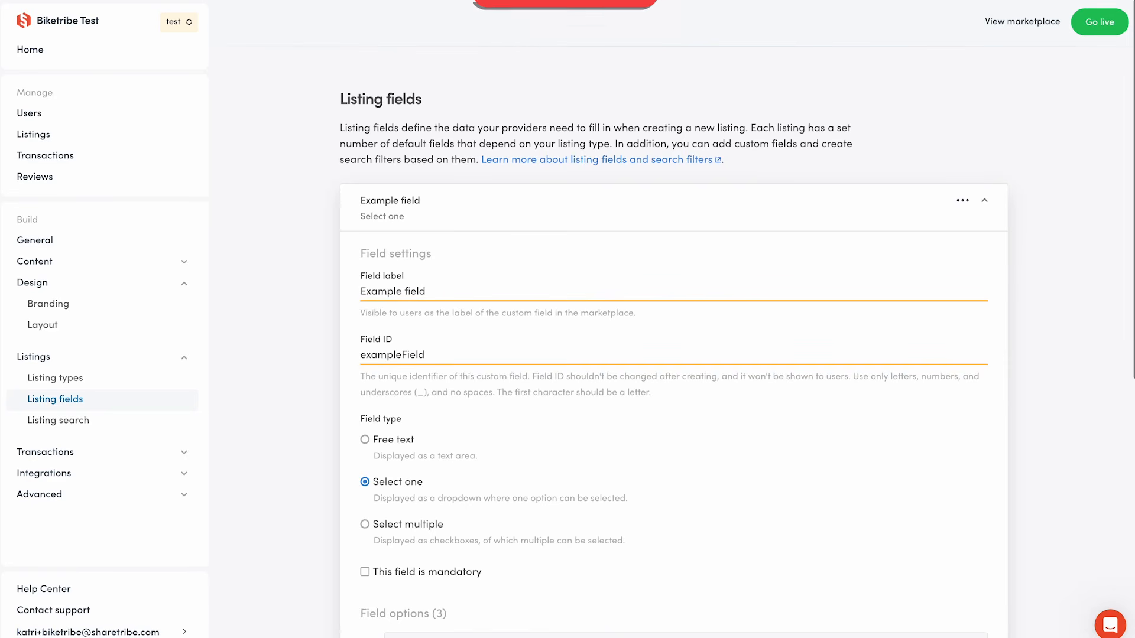
triple_click(381, 293)
text(B)
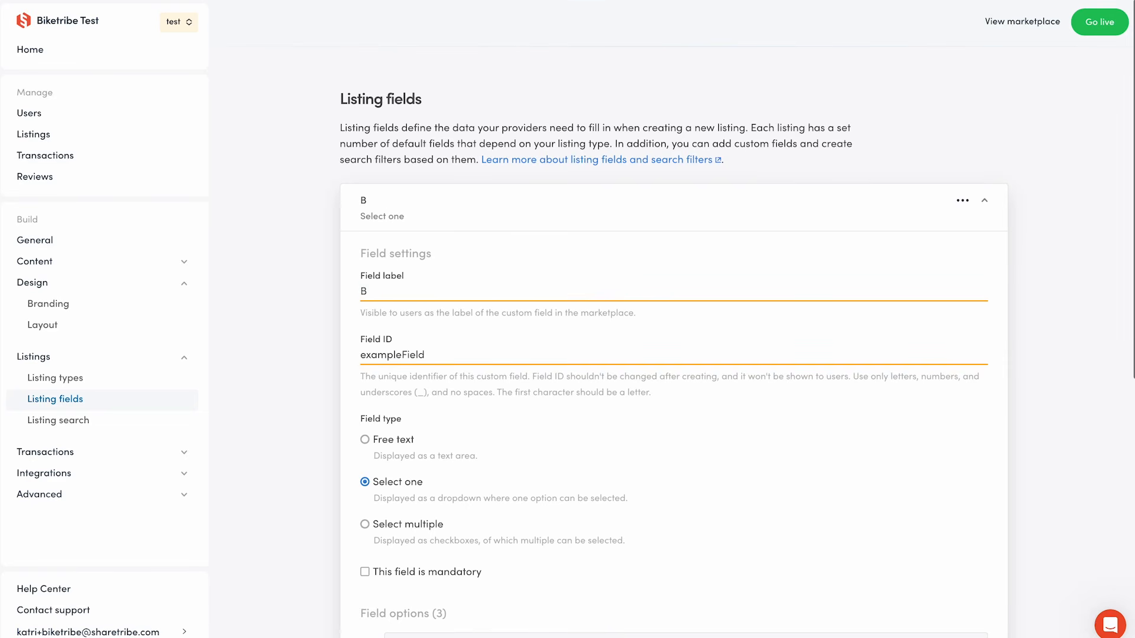
text(ike type)
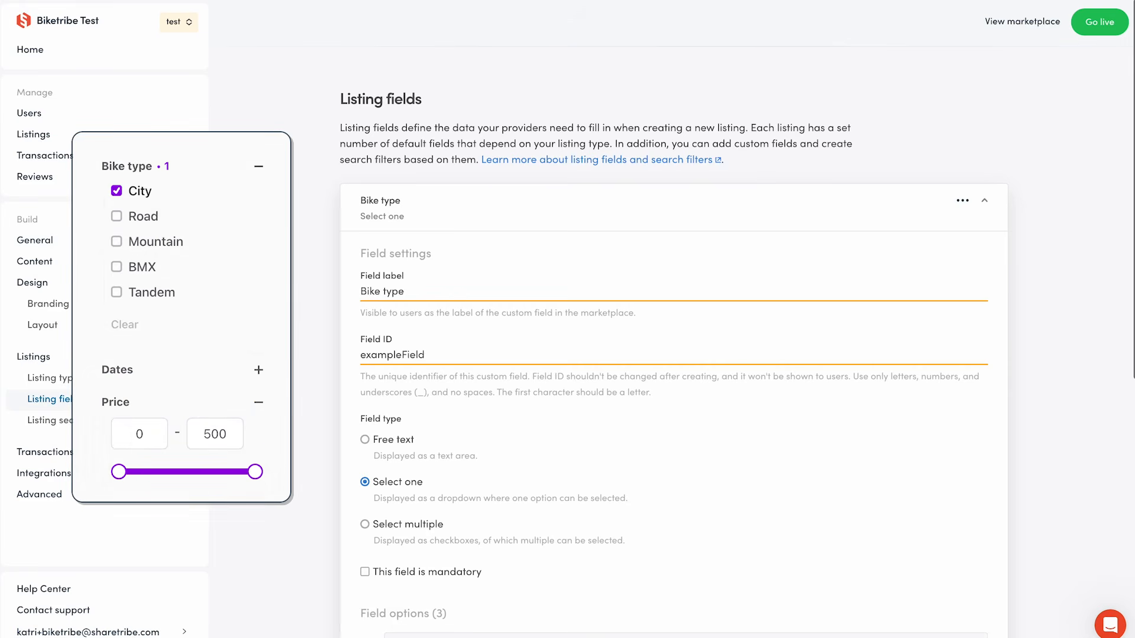
double_click(380, 354)
text(bikeTyp)
Make Bike type mandatory and set its first option's label to City and value to city.
scroll(289, 392, down, 3)
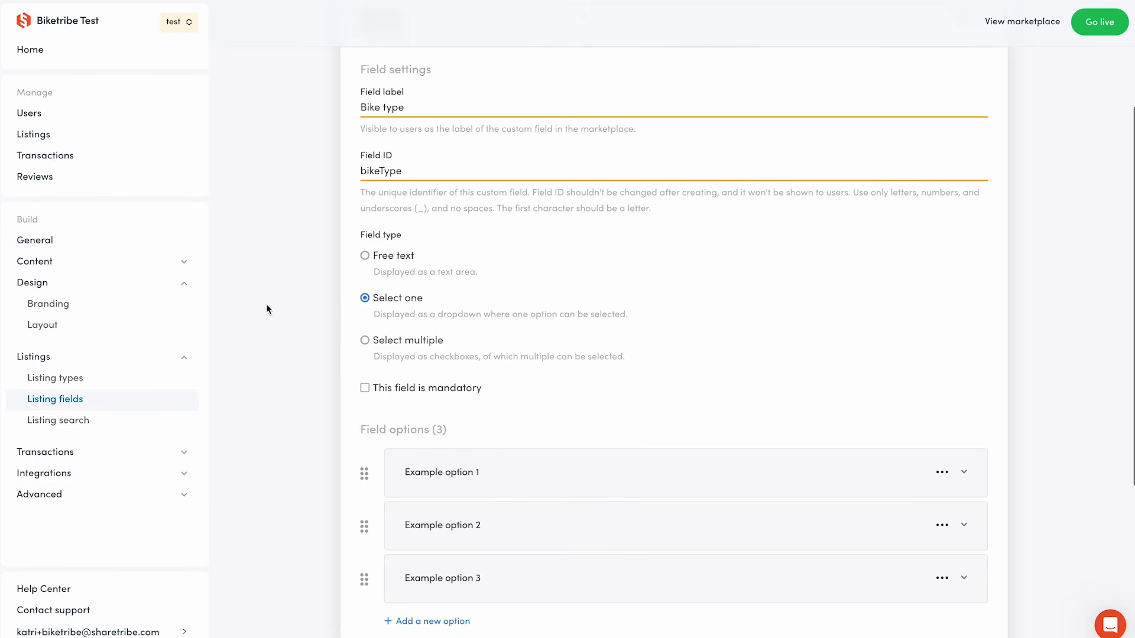
scroll(292, 366, down, 3)
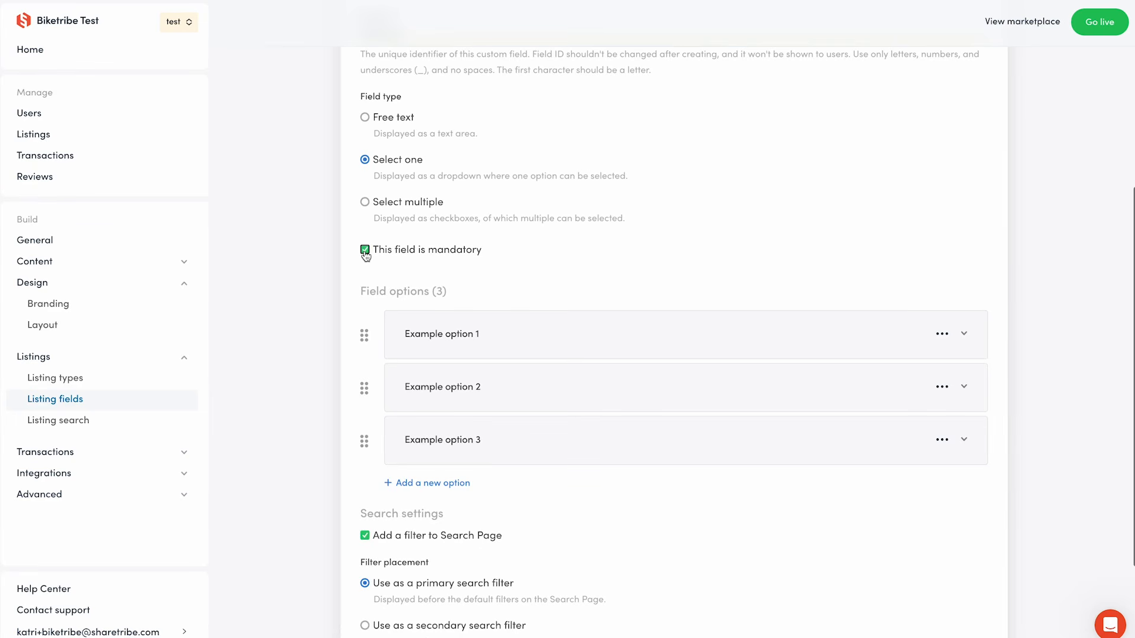
click(558, 339)
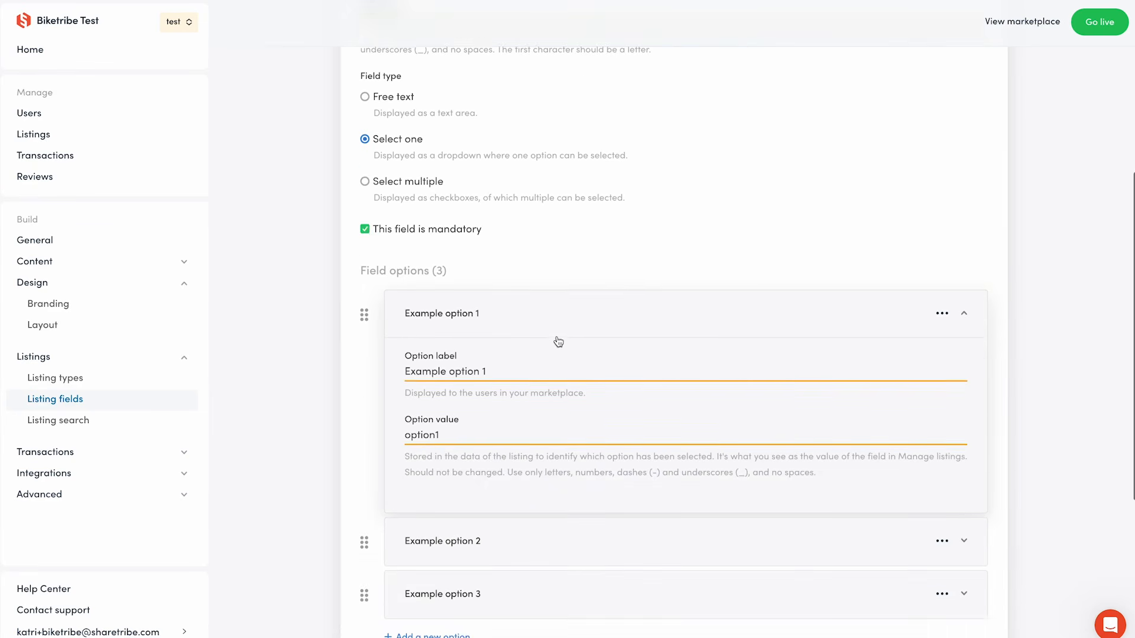
triple_click(532, 330)
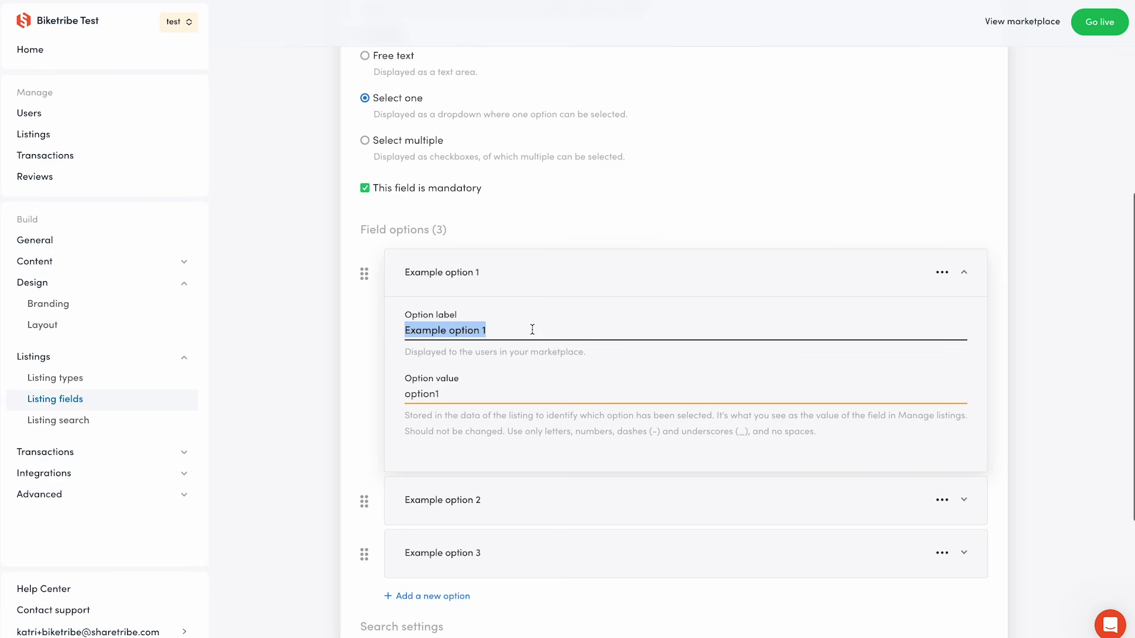
text(City)
triple_click(474, 389)
text(city)
Set the second option's label to Road and value to road, and save the listing fields.
click(479, 279)
click(471, 324)
triple_click(449, 377)
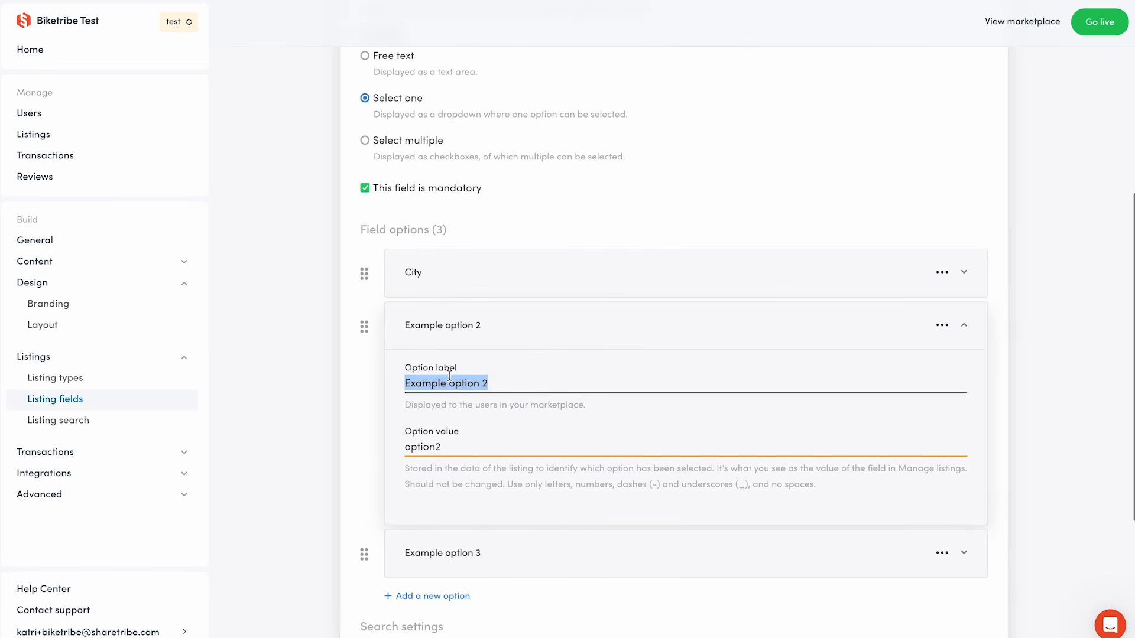
text(Road)
triple_click(469, 438)
text(road)
click(492, 331)
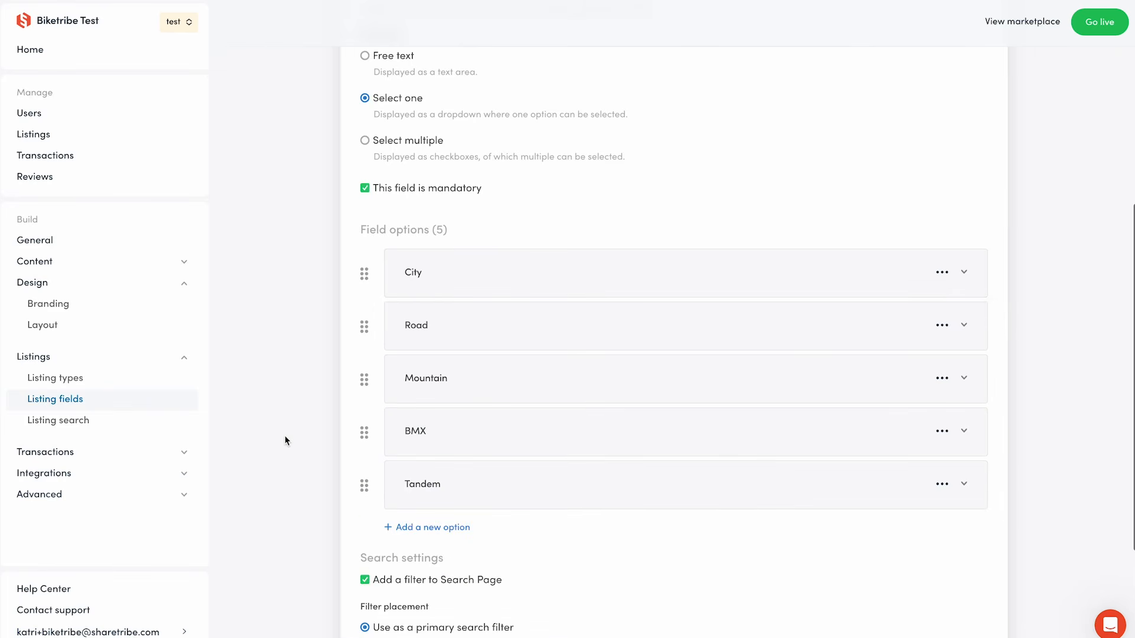
scroll(285, 440, down, 3)
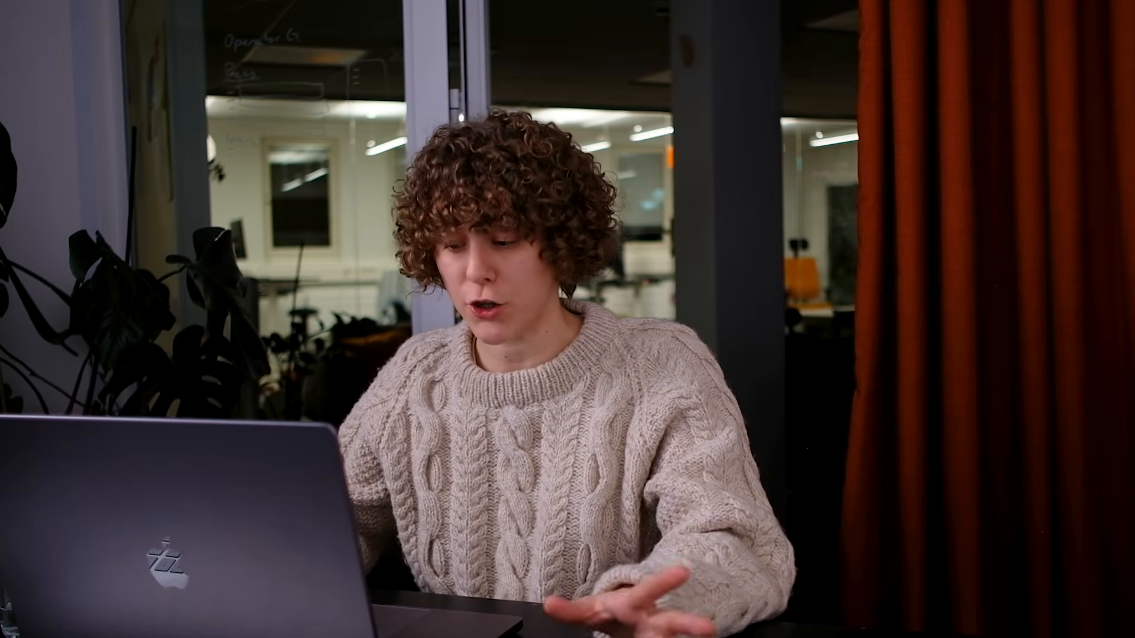
click(399, 609)
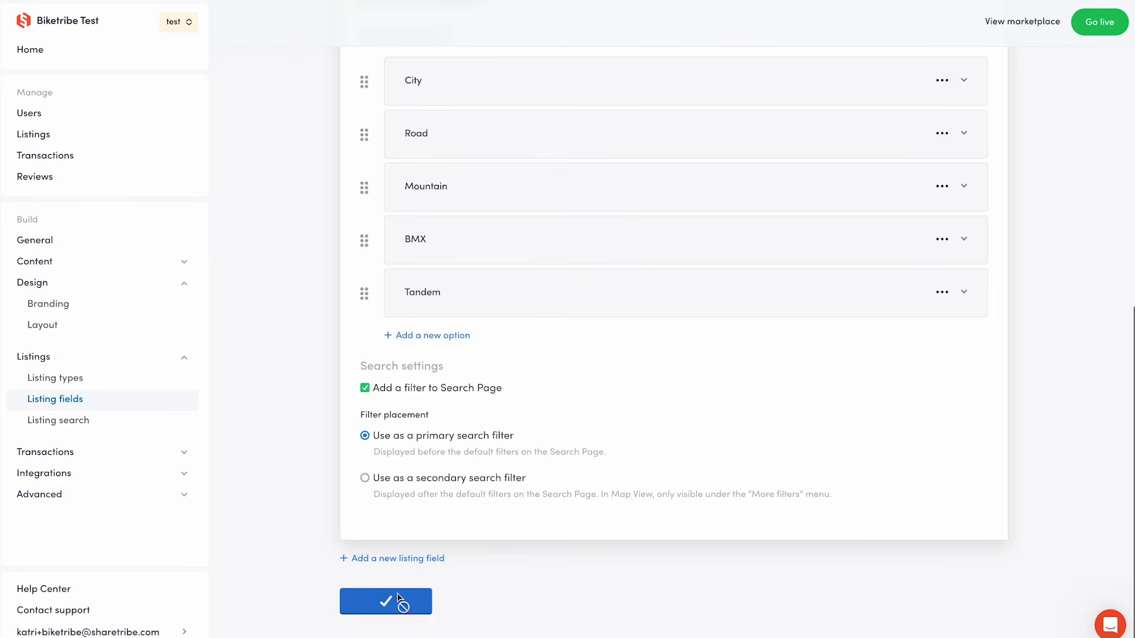
Add an Accessories listing field with ID accessories and field type Select multiple.
click(440, 253)
text(Accessories)
key(Tab)
text(accessories)
scroll(455, 448, down, 3)
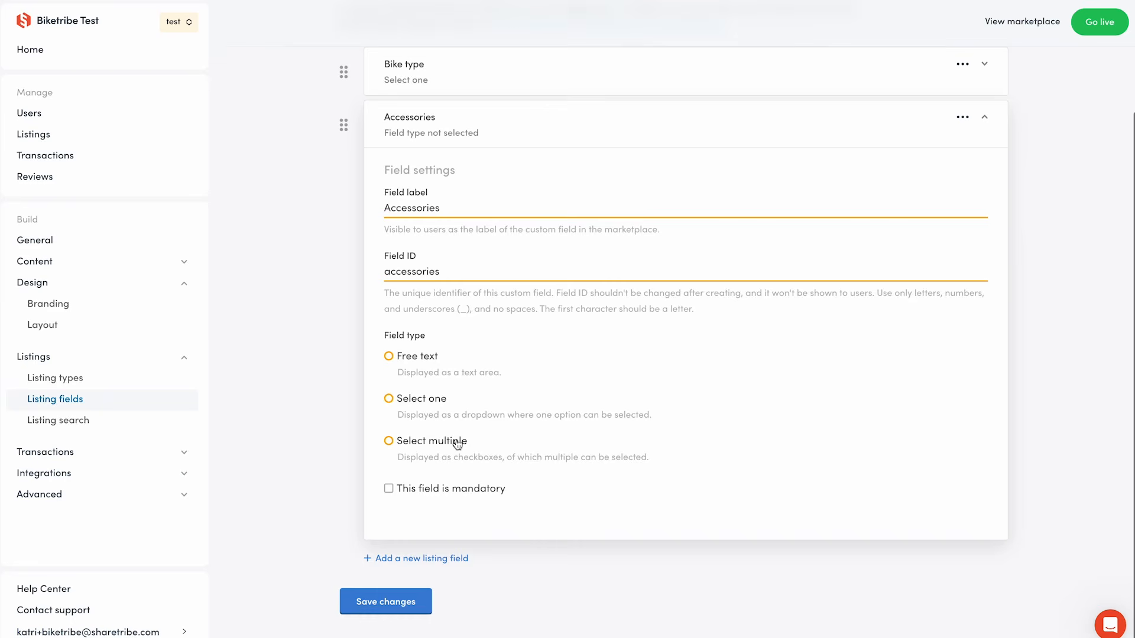
click(457, 444)
Make Accessories mandatory and add its options Basket, Bell, Lock and Mudguard.
scroll(403, 355, down, 2)
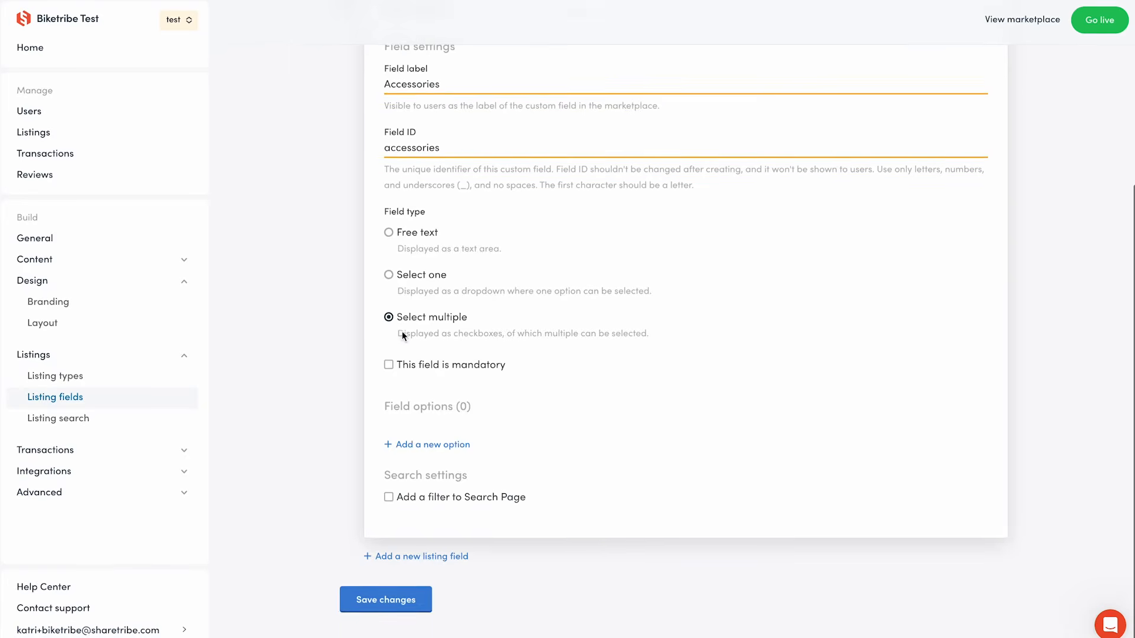
click(389, 367)
click(420, 446)
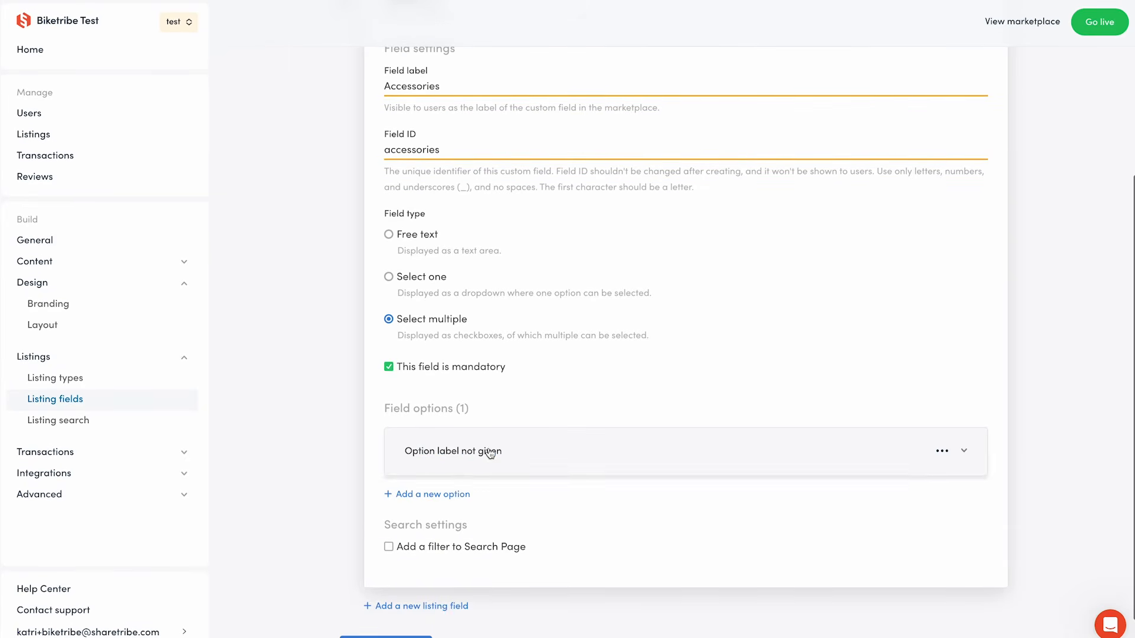
click(497, 512)
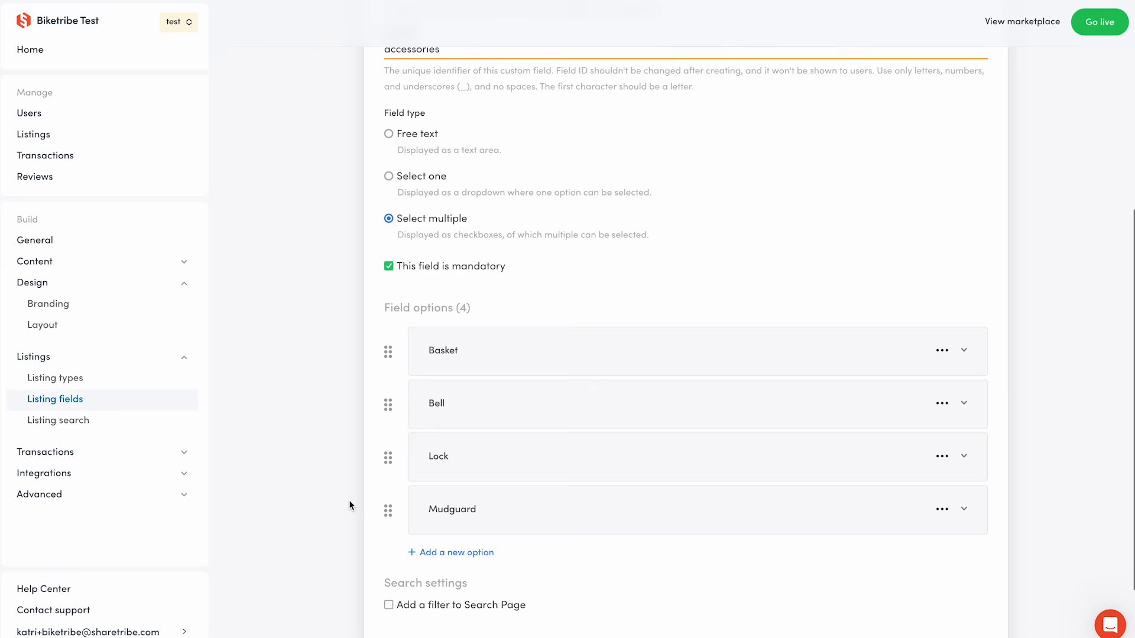
Add Accessories to the Search Page as a secondary search filter and save the changes.
scroll(348, 507, down, 2)
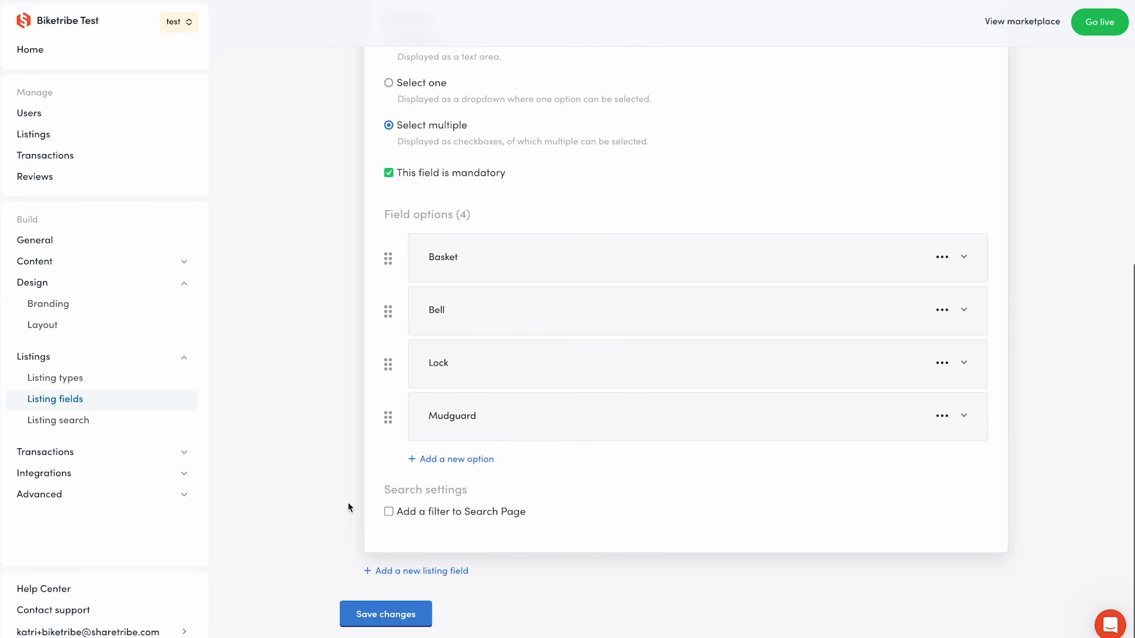
click(404, 506)
scroll(332, 534, down, 1)
scroll(331, 539, down, 2)
click(388, 478)
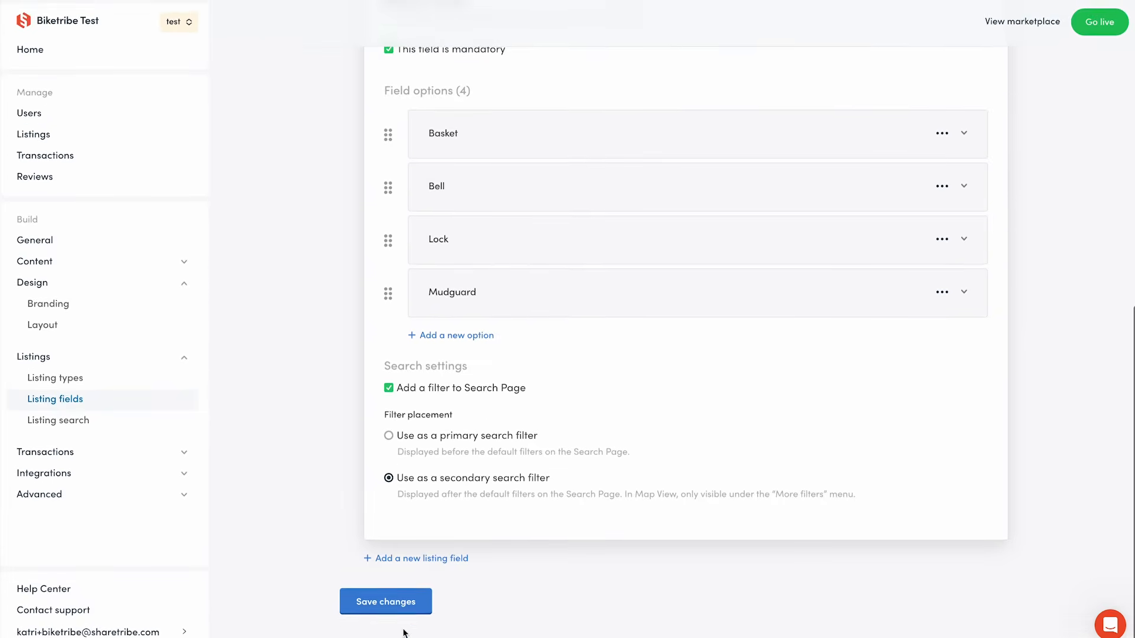
click(421, 607)
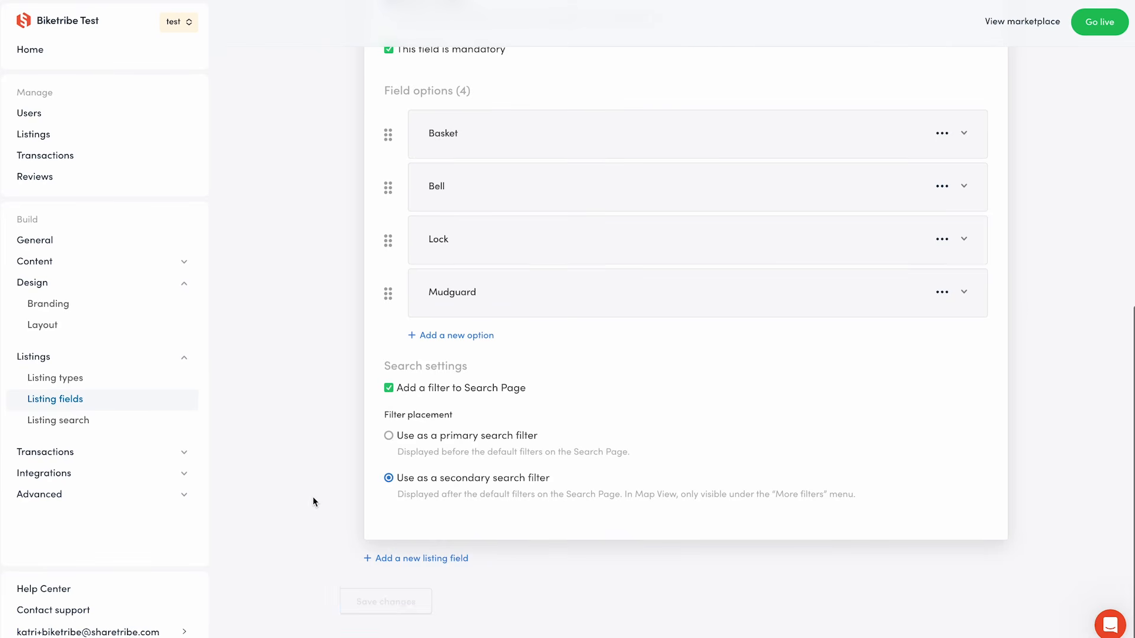
Add a Free text field Maintenance history with ID maintenanceHistory, including it in keyword search.
click(434, 565)
click(433, 567)
scroll(650, 414, down, 8)
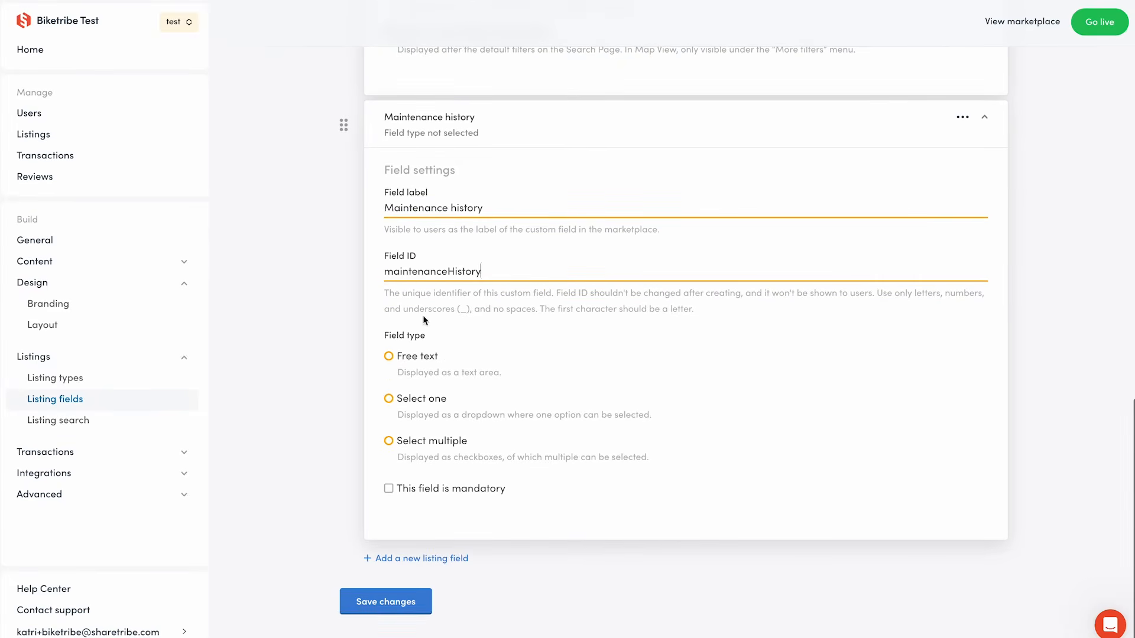
click(412, 362)
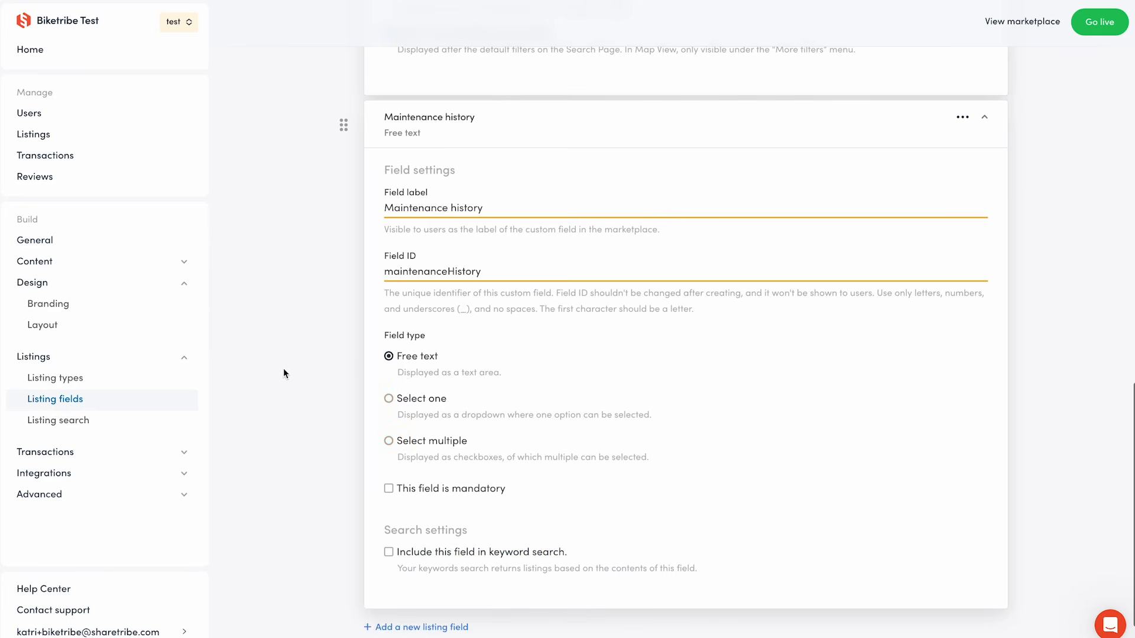
scroll(360, 494, down, 1)
click(389, 420)
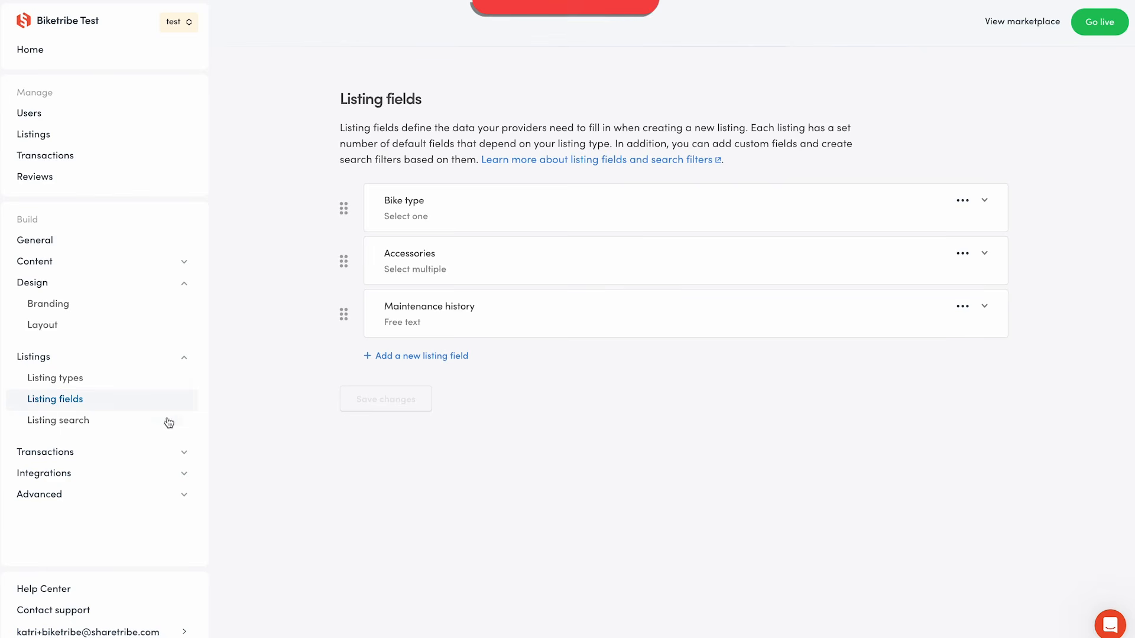
Open Listing search and try Keyword search as search type, reselecting Location search.
click(152, 431)
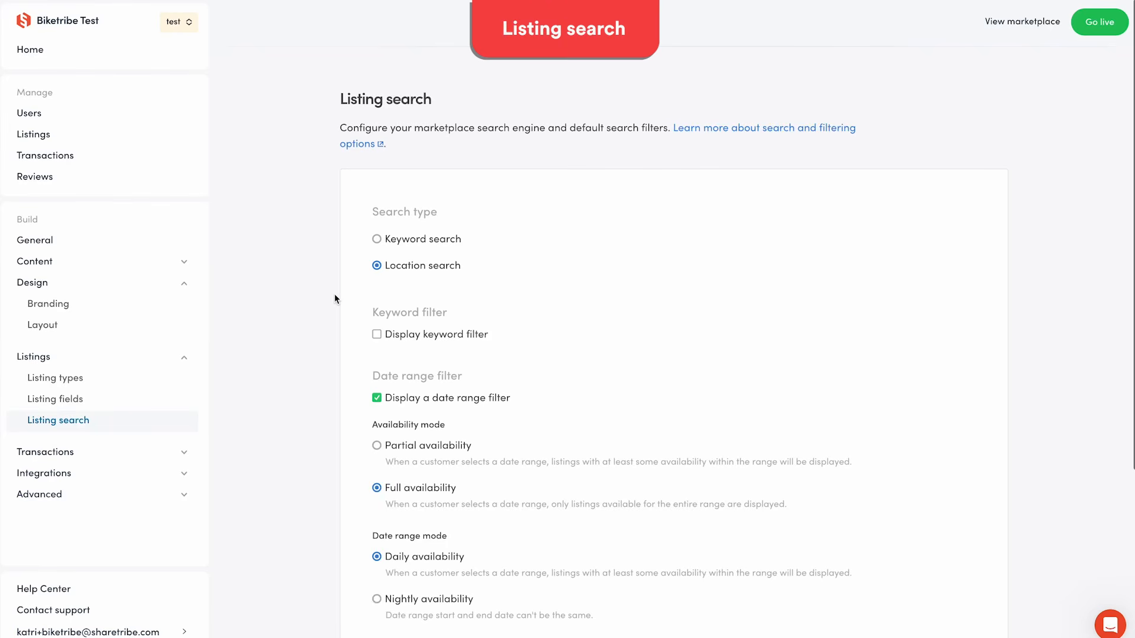
click(447, 240)
click(453, 271)
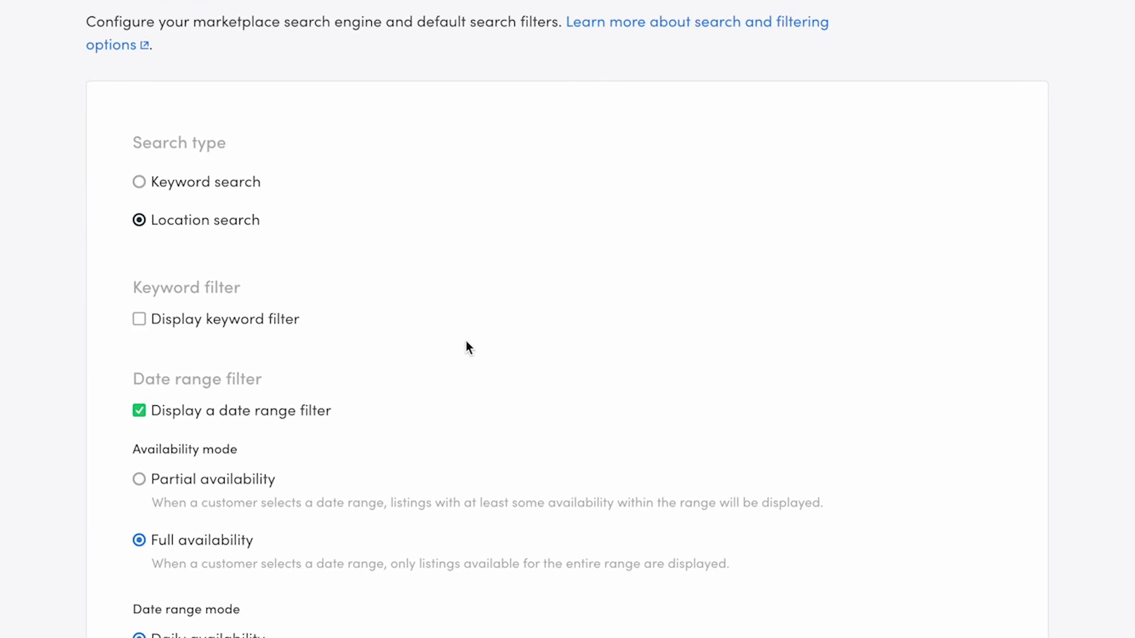
Turn on the keyword filter, toggling the date range filter off and on again.
click(139, 320)
scroll(55, 384, down, 3)
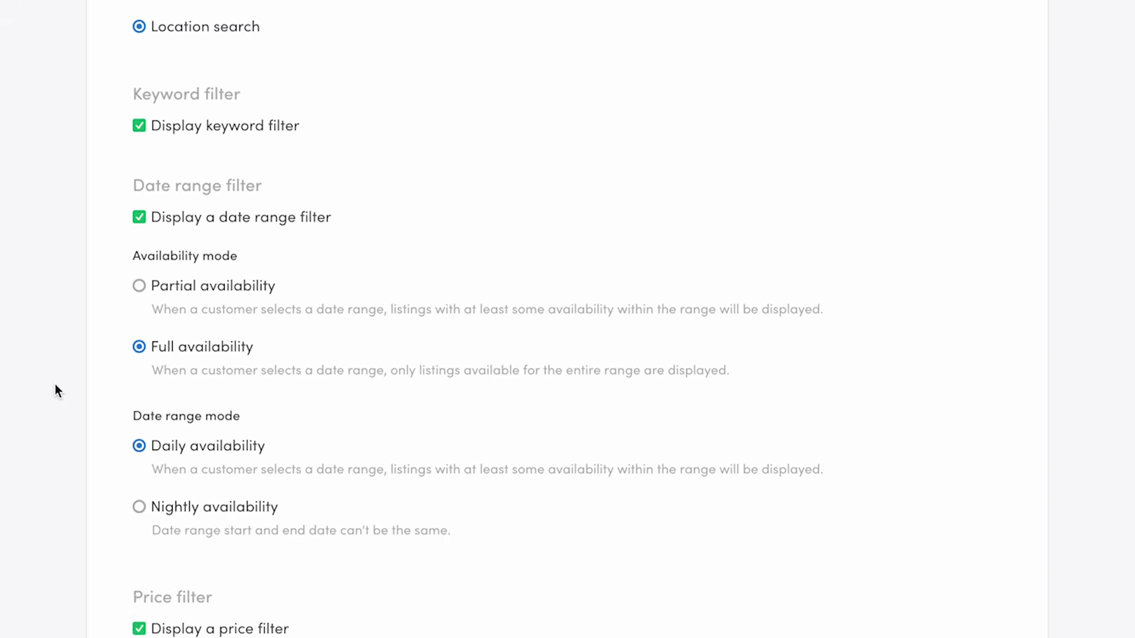
click(138, 219)
click(139, 367)
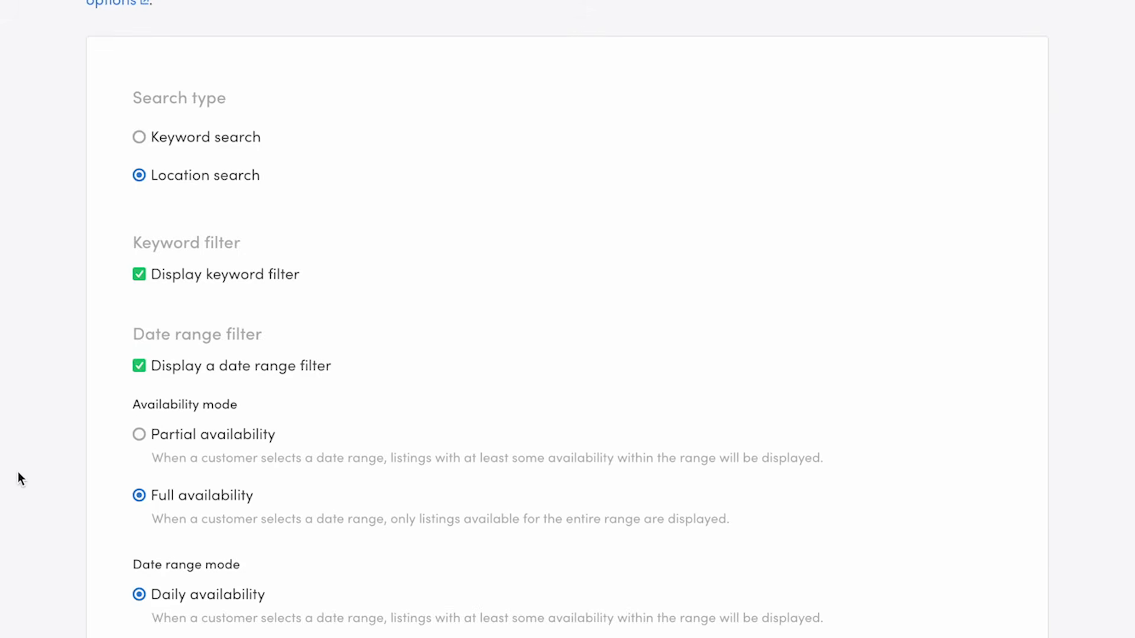
Toggle the price filter off and back on, then save the listing search settings.
scroll(18, 472, down, 5)
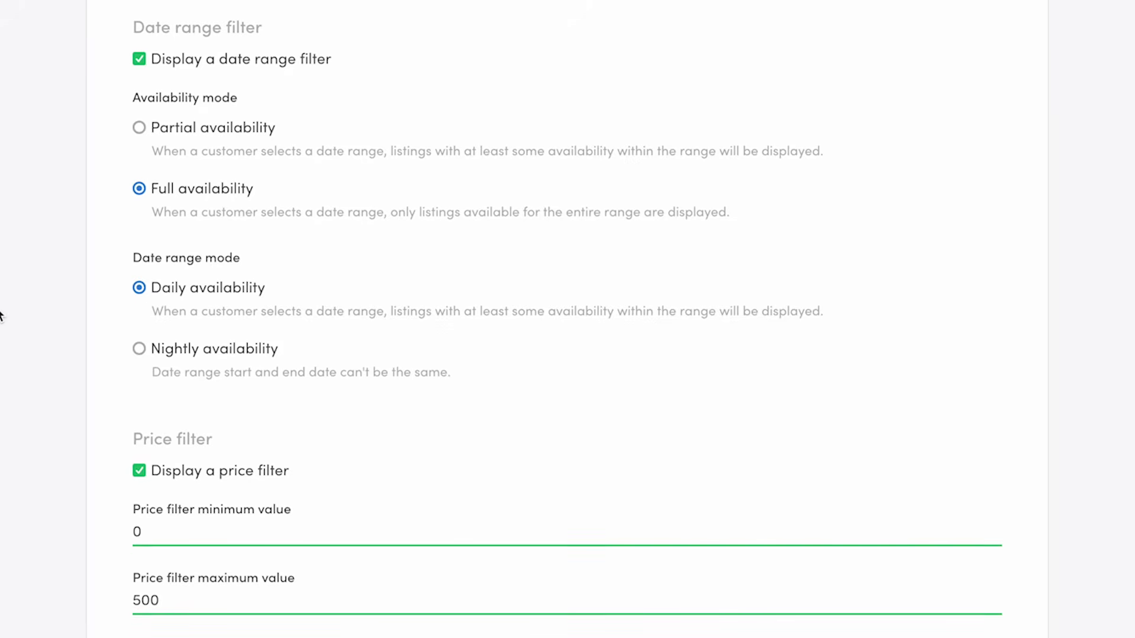
scroll(2, 317, up, 1)
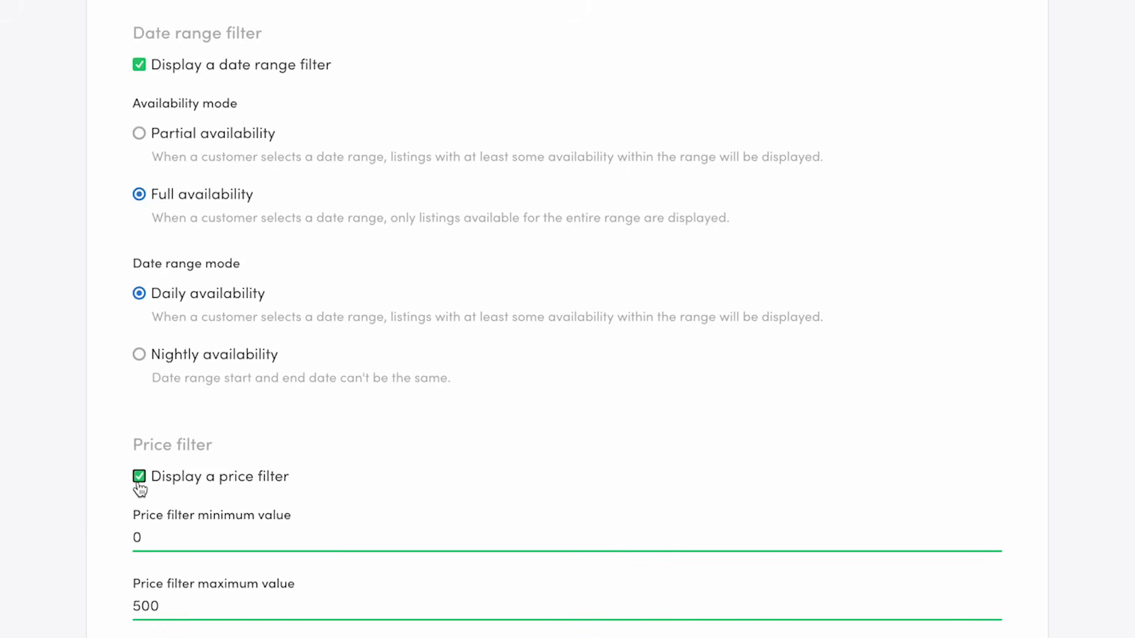
click(138, 477)
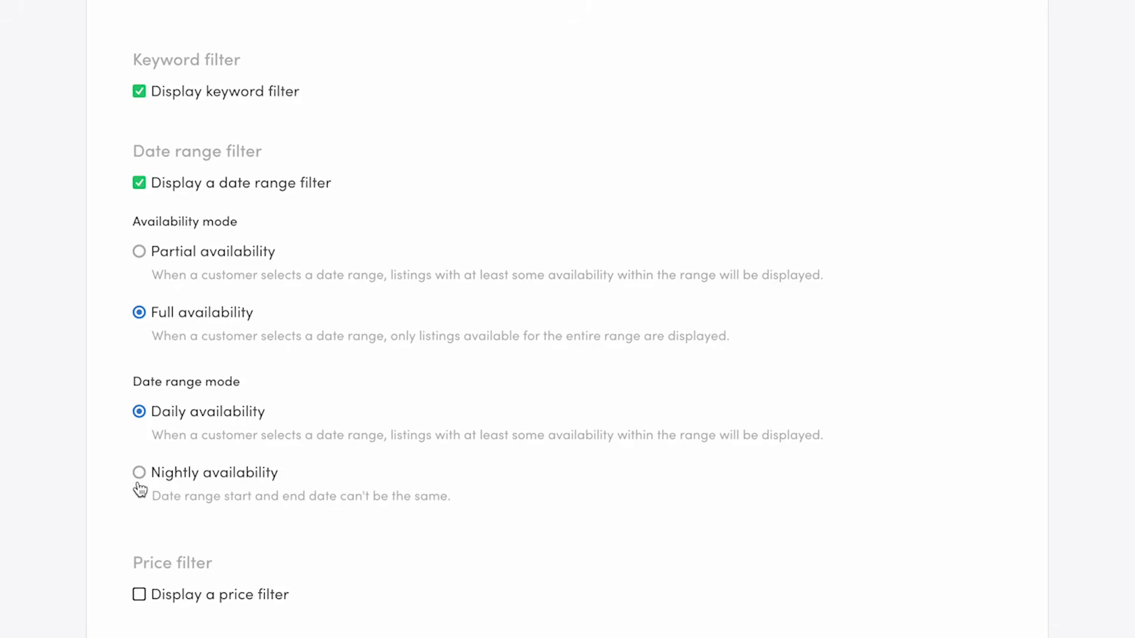
click(140, 601)
scroll(159, 597, down, 3)
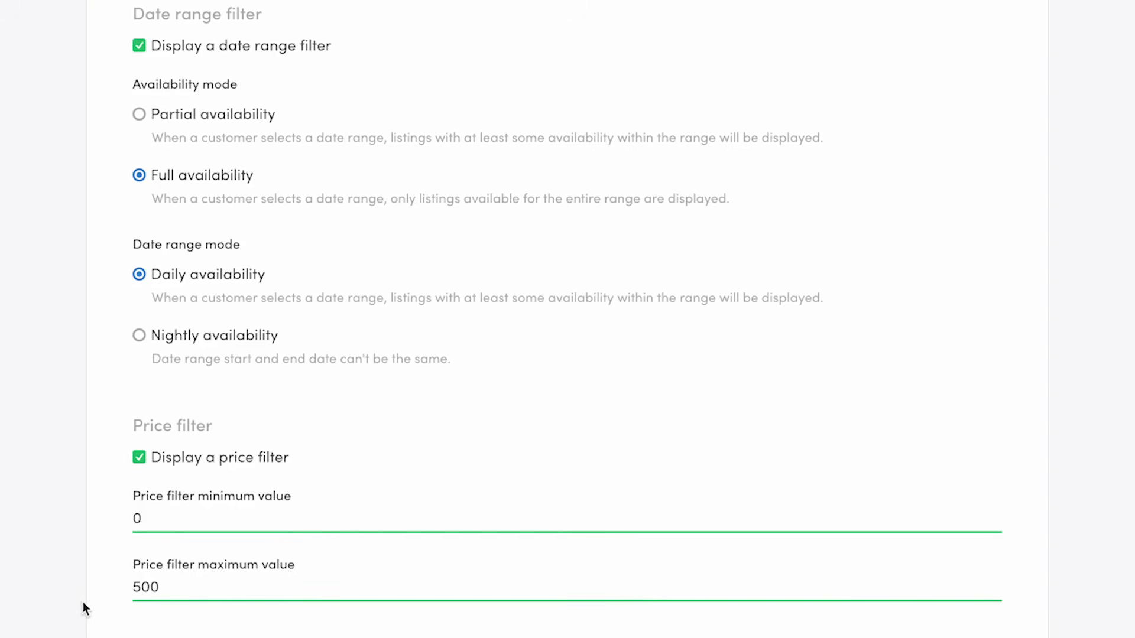
click(362, 609)
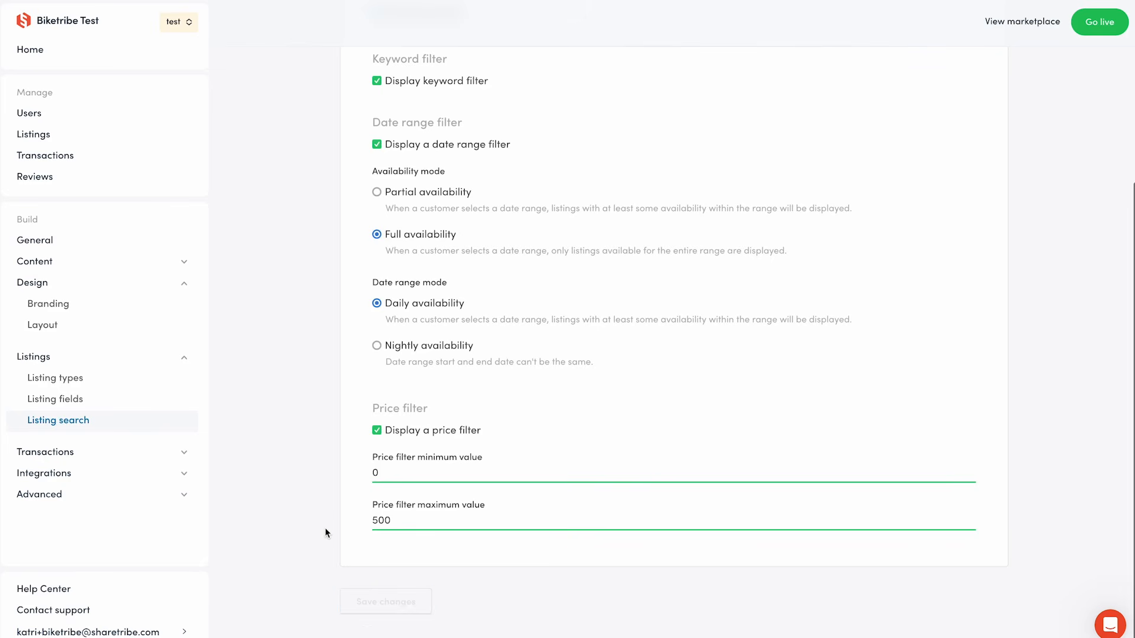